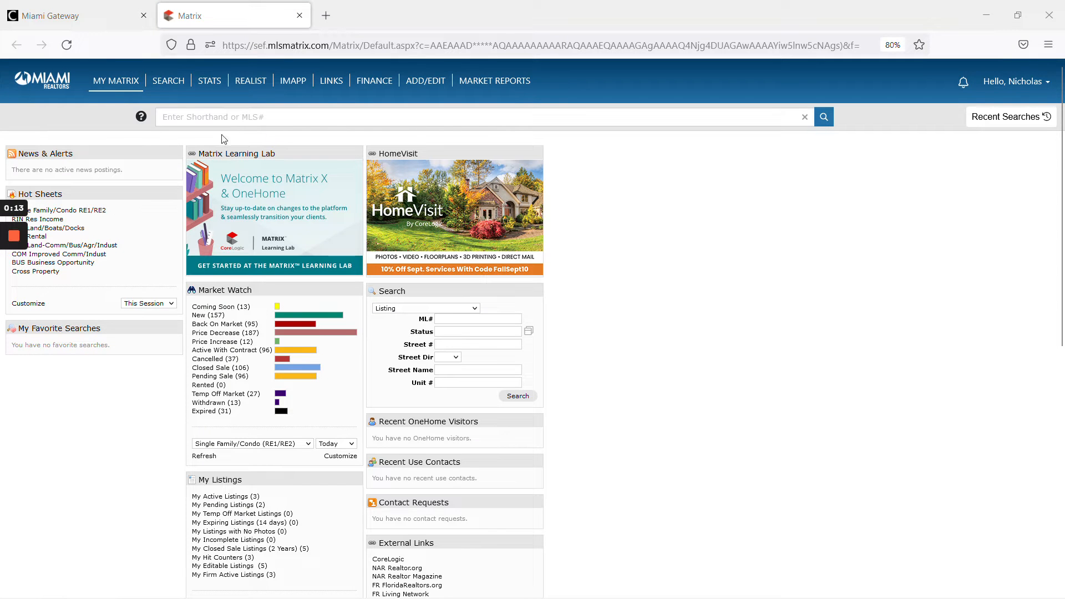
- Start adding a new listing using the Condo/Co-op/Townhouse form
left_click(426, 97)
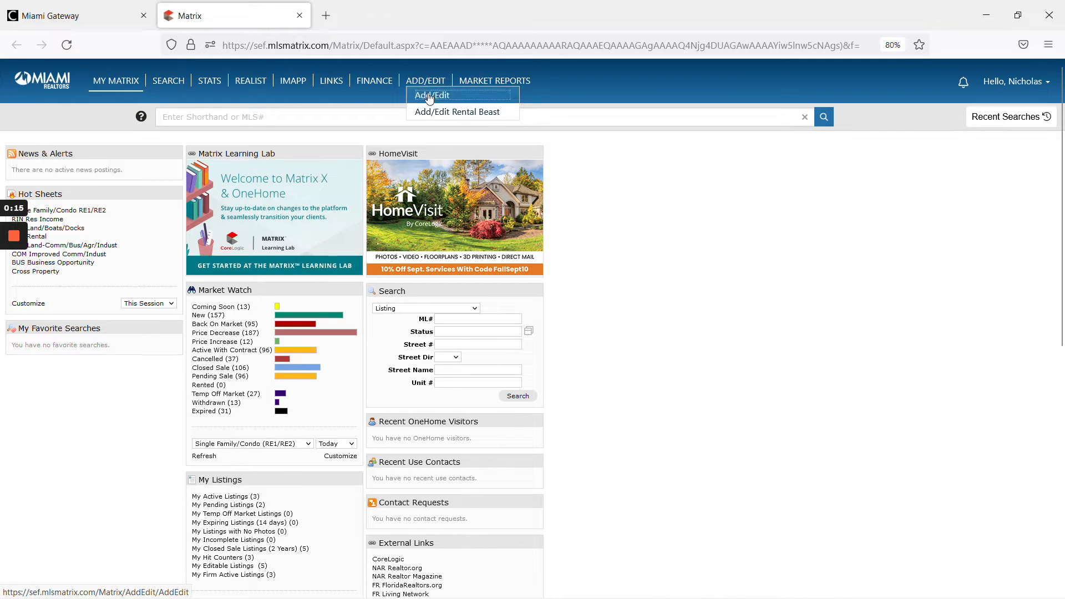
left_click(31, 183)
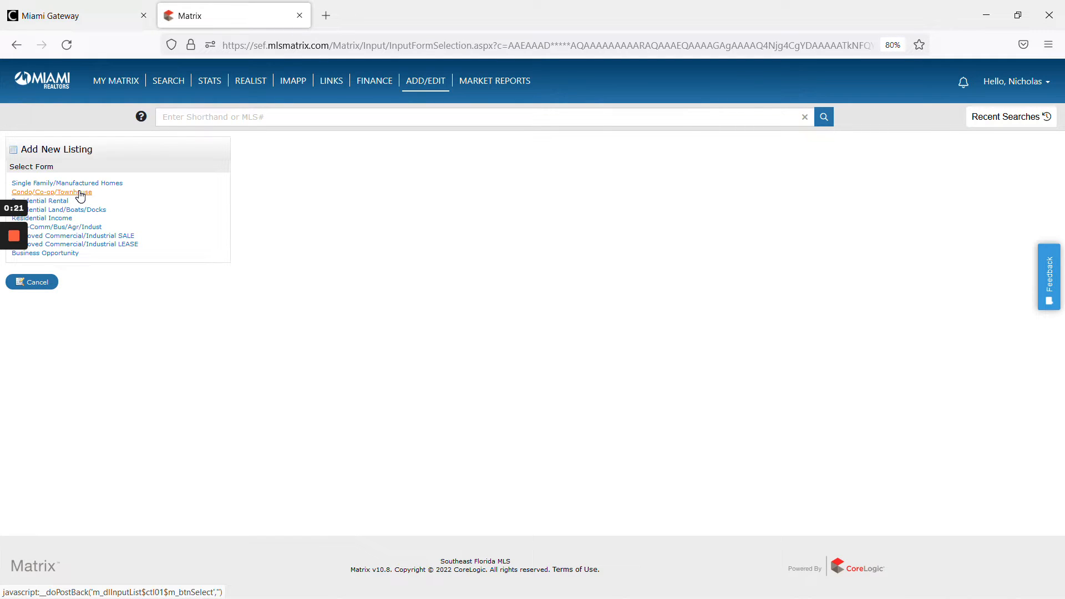
left_click(81, 194)
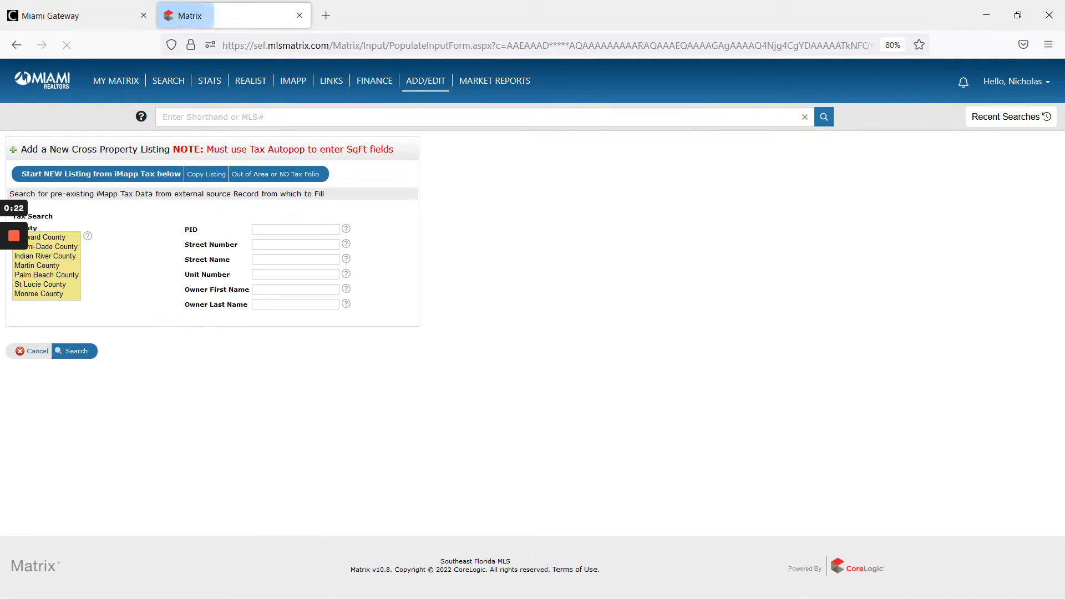
- Select Miami-Dade County for the tax search and copy the street number from the listing request ticket
left_click(59, 248)
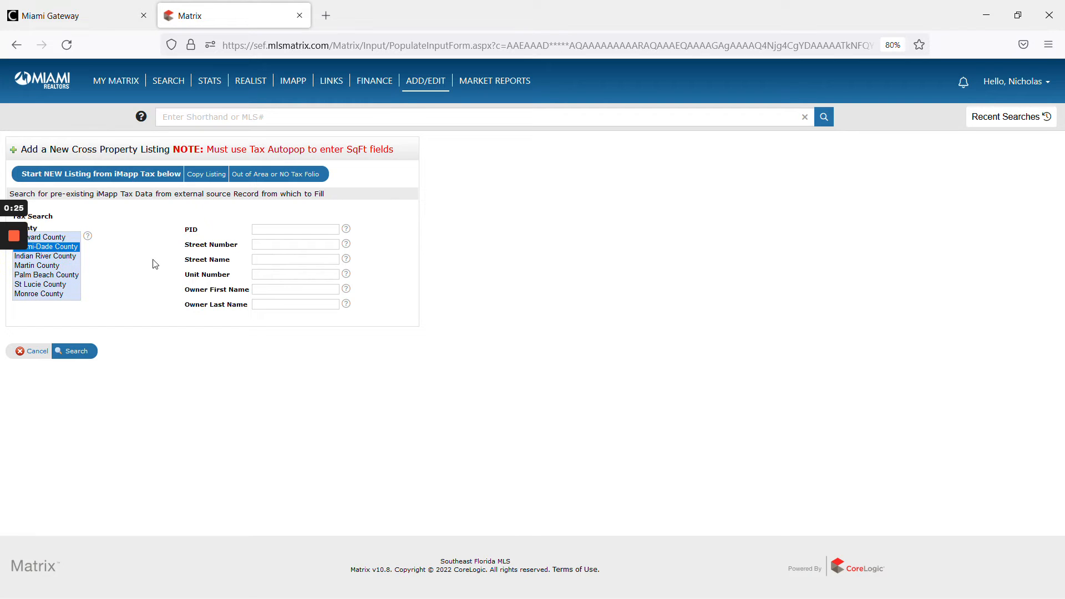
left_click(14, 283)
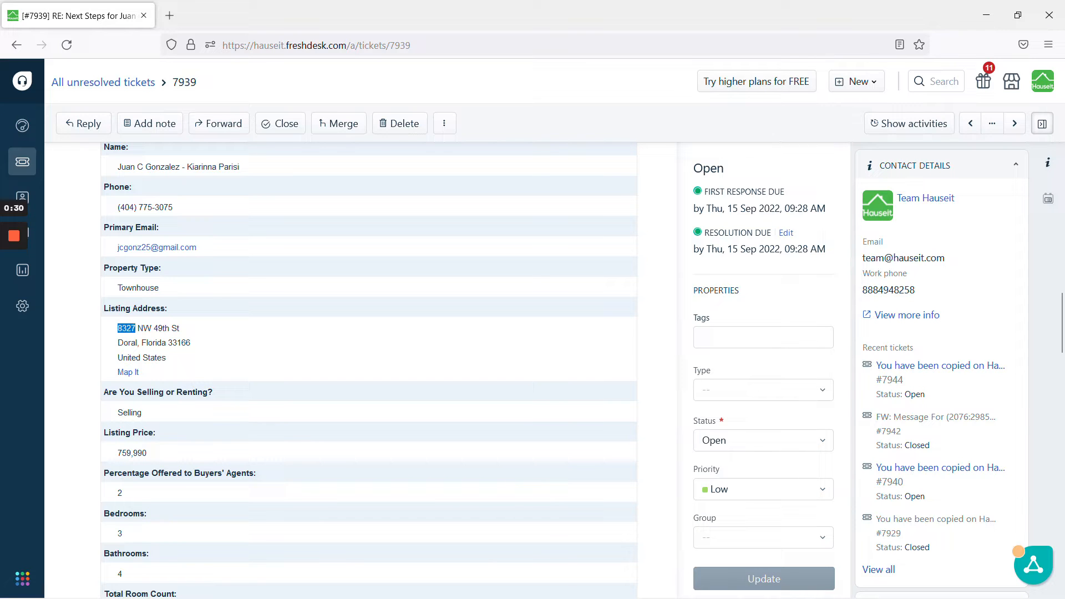
left_click(295, 344)
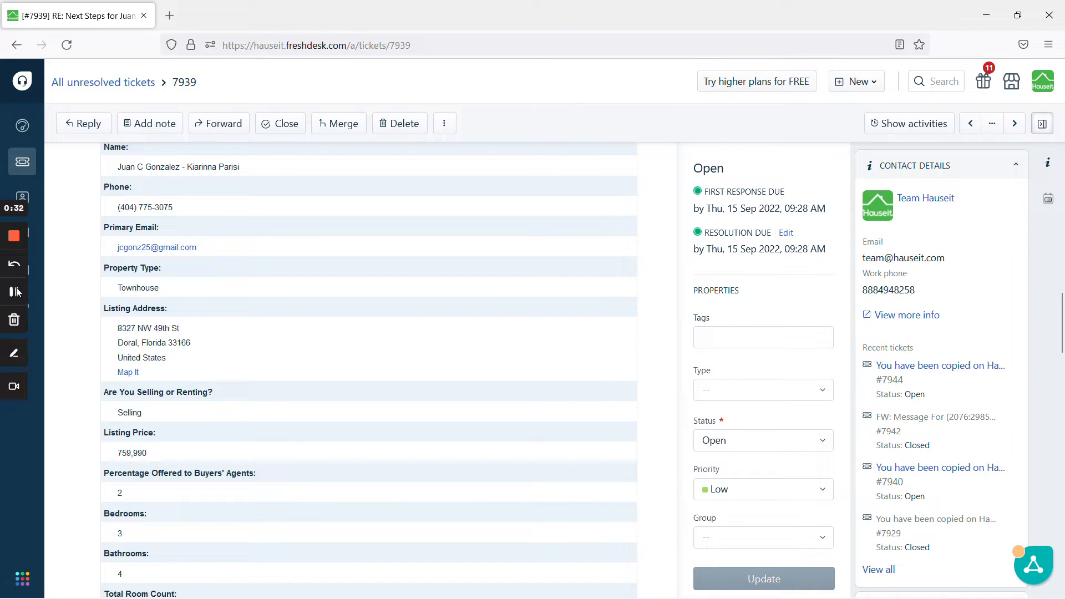
left_click(16, 292)
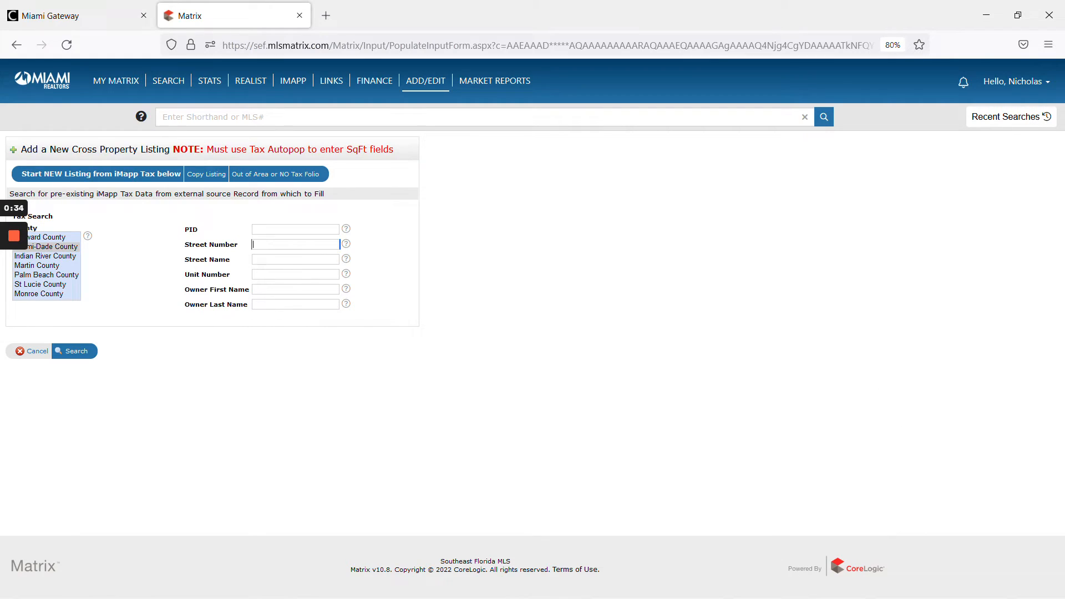
left_click(281, 244)
left_click(282, 262)
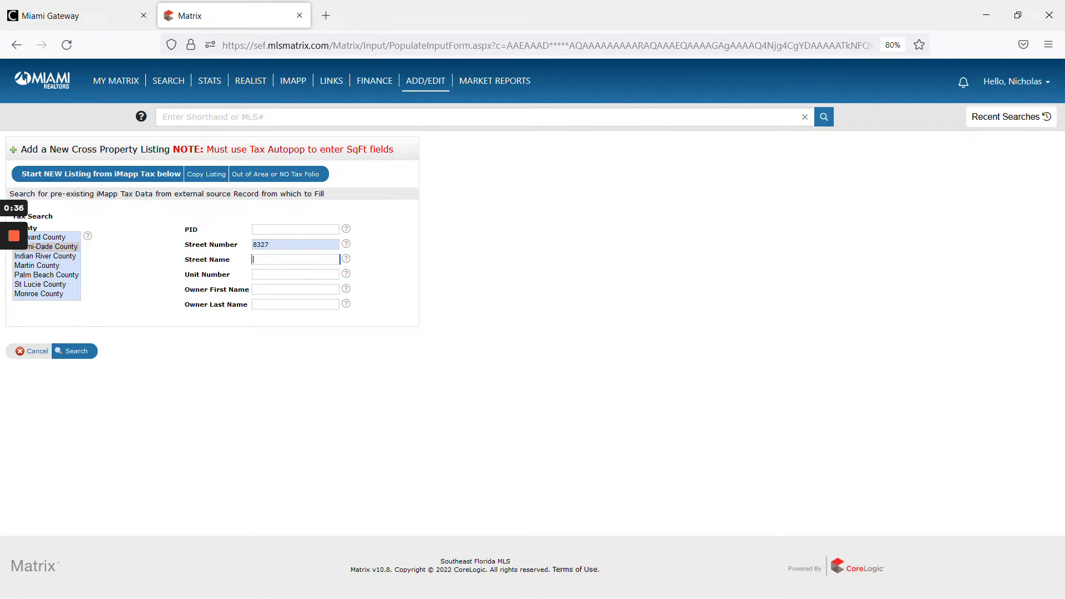
type("49th")
left_click(155, 412)
left_click(80, 354)
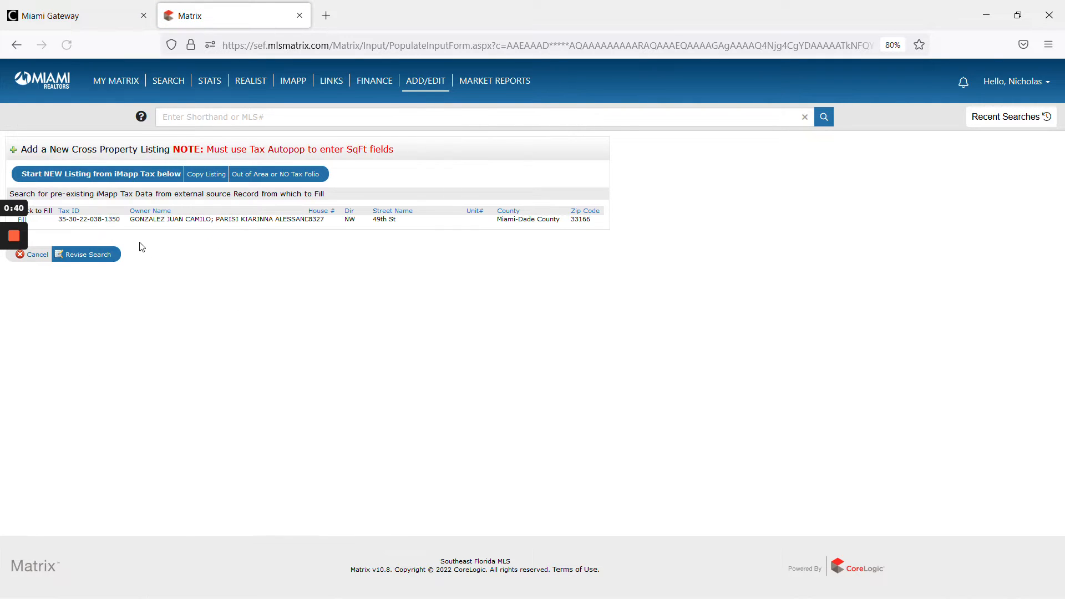
- Fill the new listing from the matching tax record and set the listing status to Active
left_click(22, 220)
left_click(14, 292)
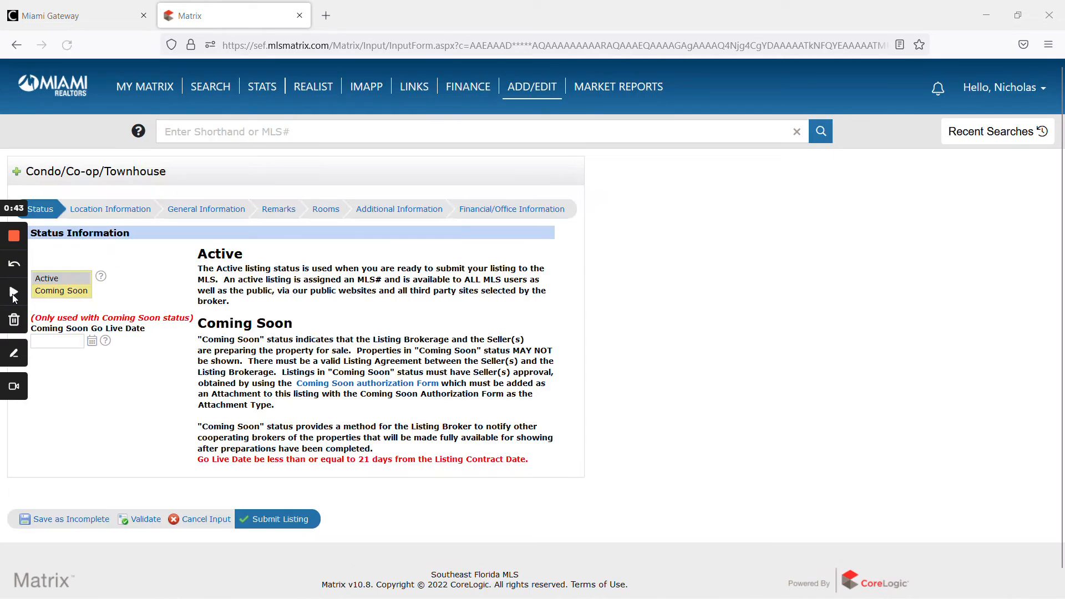
left_click(59, 279)
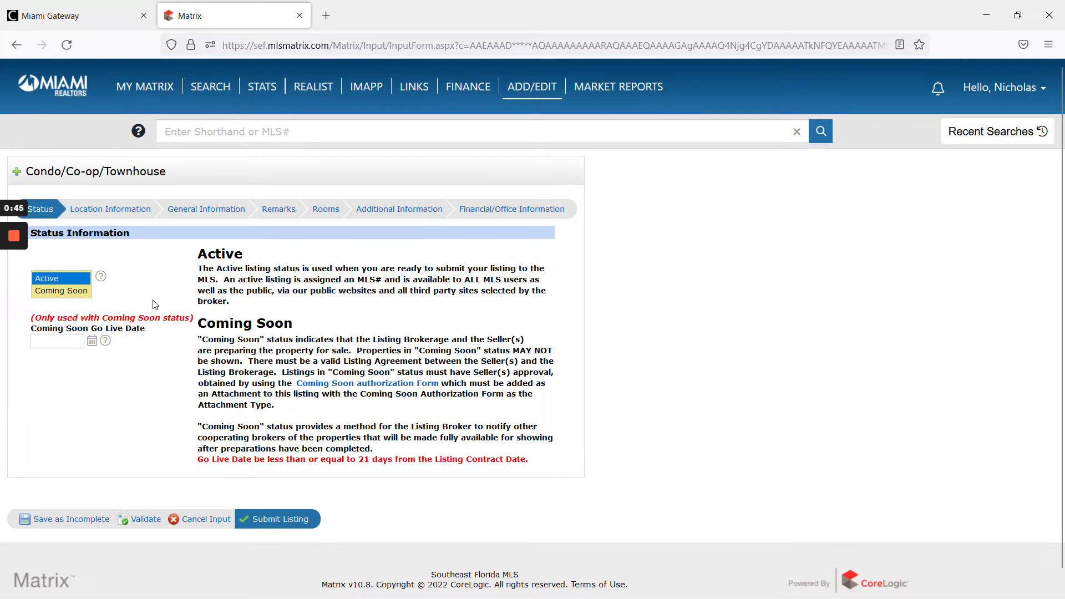
- Open the Location Information section and validate the form to flag missing fields
left_click(119, 216)
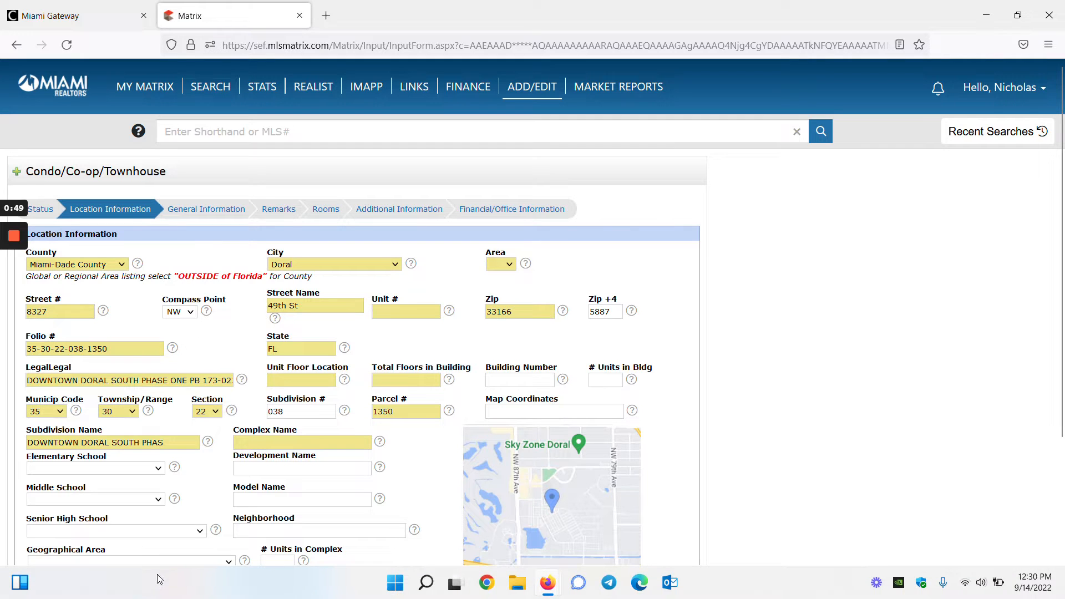
scroll(160, 580, "down", 2)
left_click(145, 582)
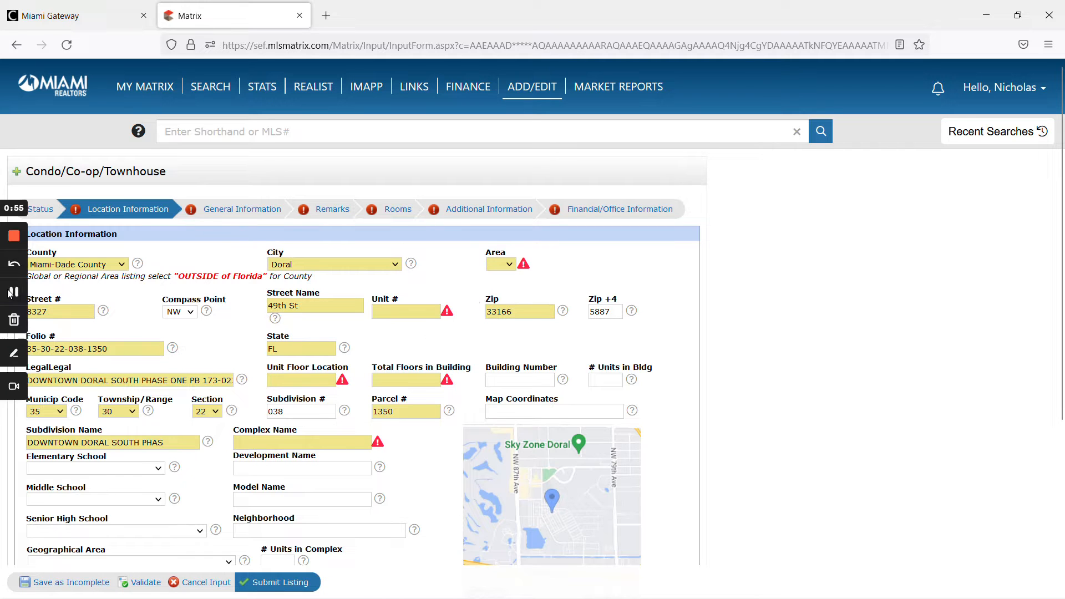
- Set the Complex Name to Unknown
left_click(319, 444)
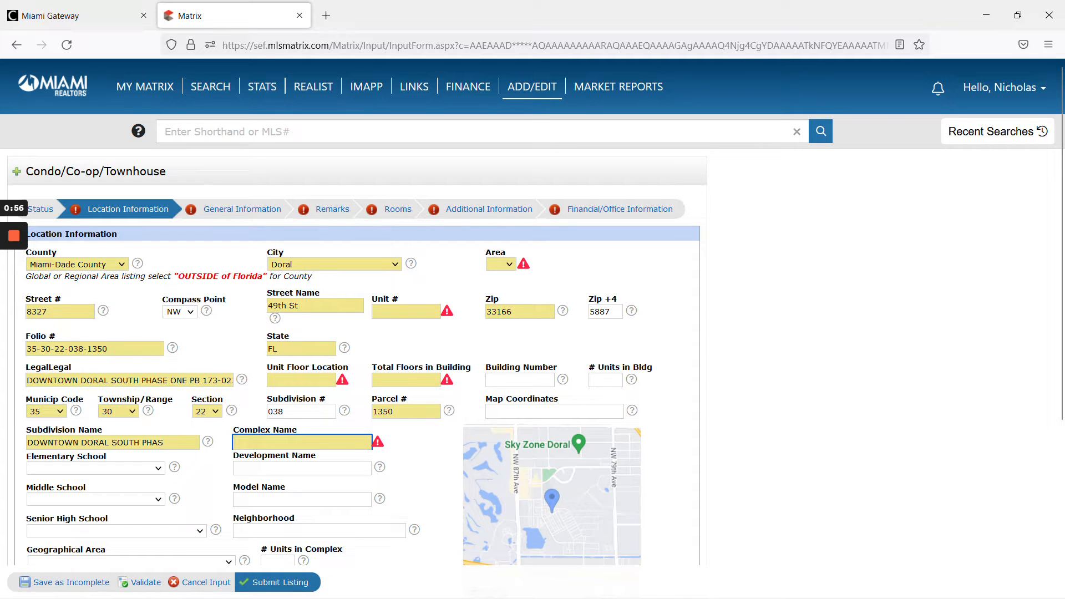
type("Unknown")
left_click(413, 449)
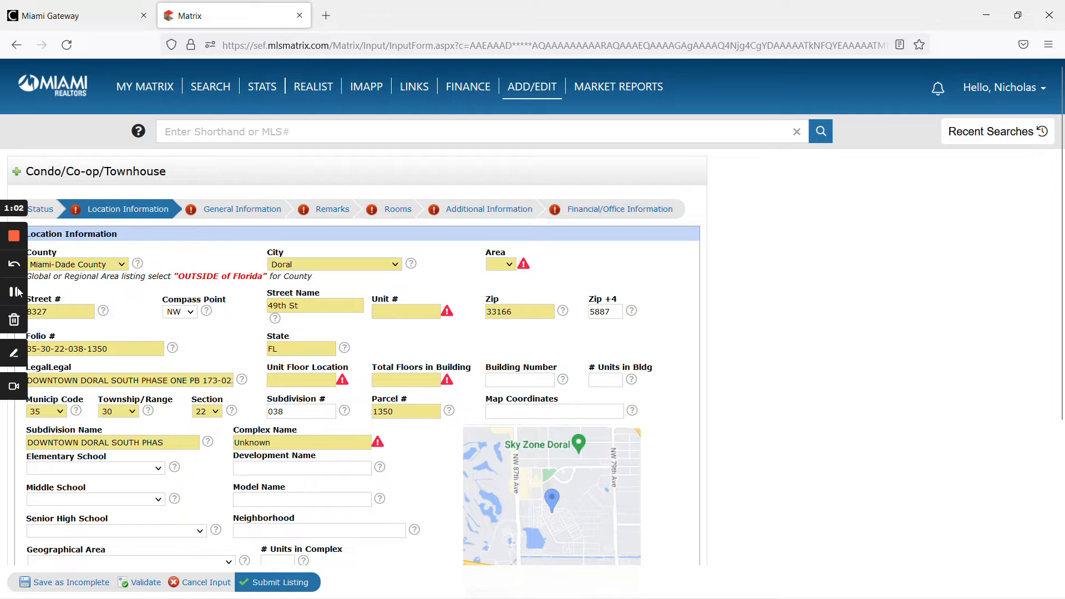
- Set the Unit # to TOWNHOUSE
left_click(379, 311)
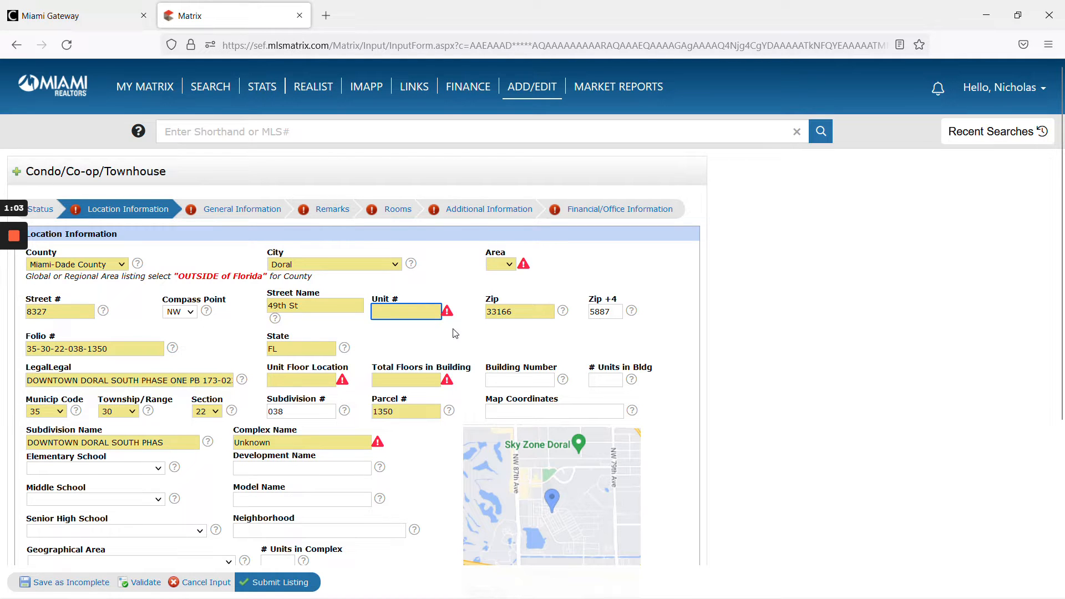
type("TOWNHOUSE")
left_click(493, 340)
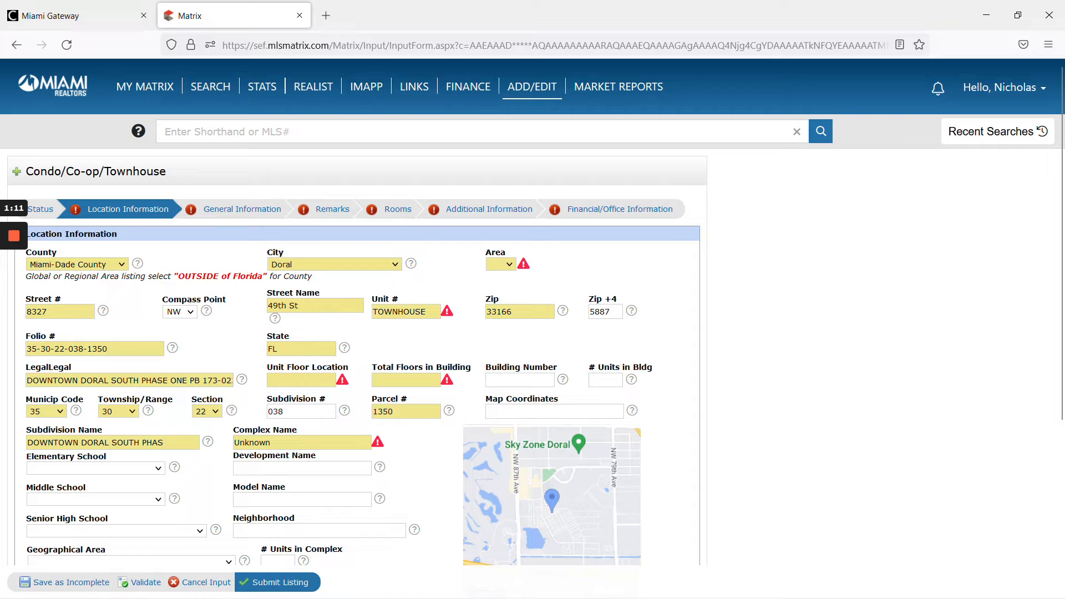
- Set Total Floors in Building to 3 and Unit Floor Location to 1
left_click(406, 381)
type("3")
left_click(416, 353)
left_click(302, 381)
type("1")
left_click(401, 359)
mouse_move(9, 326)
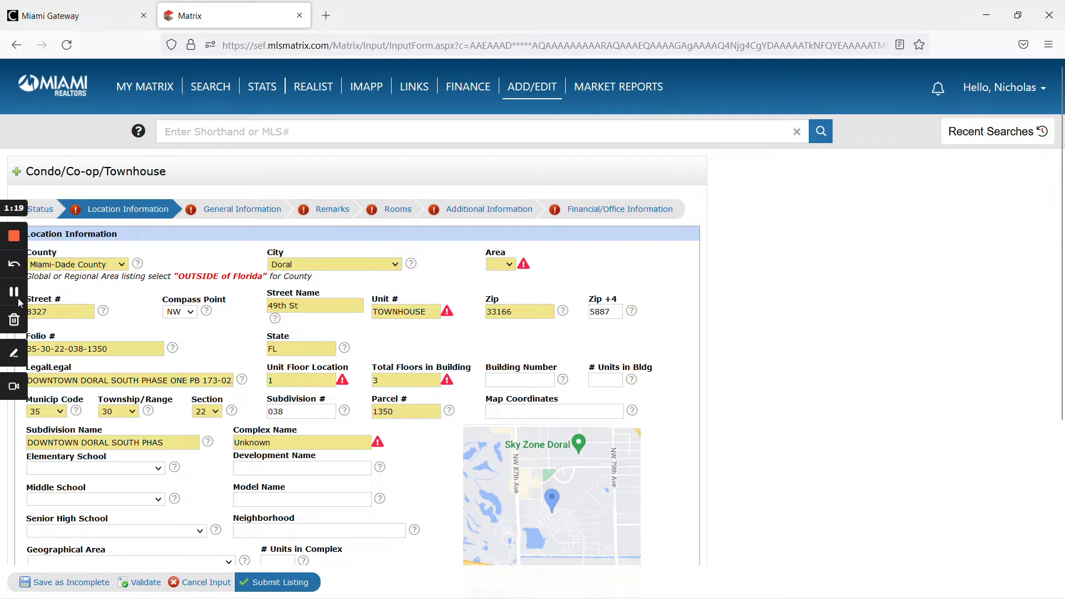
- Check the Area field's help and set the Area to 57
left_click(15, 300)
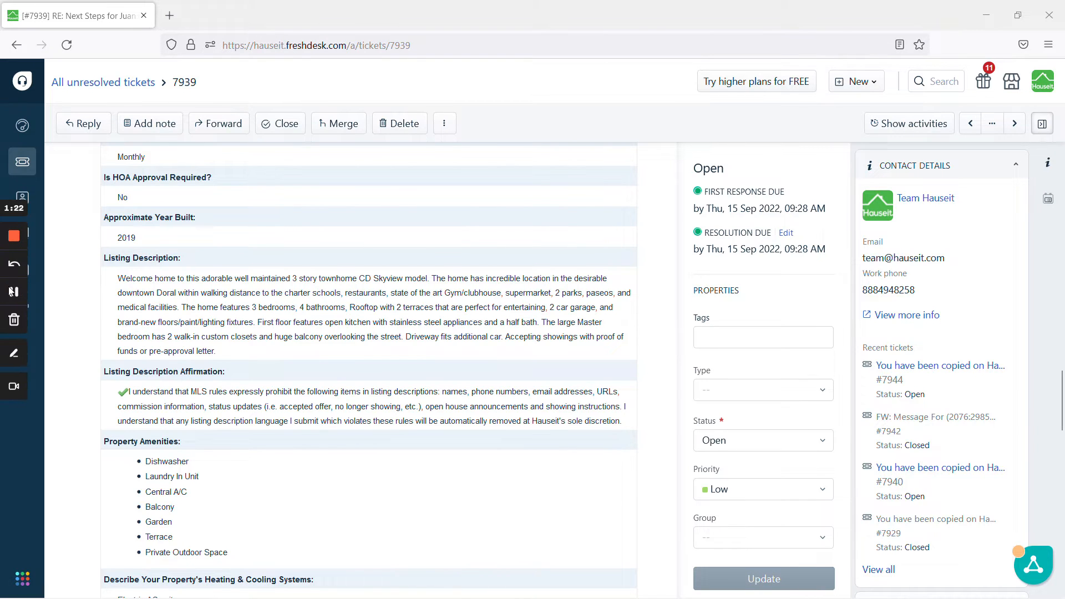
left_click(16, 291)
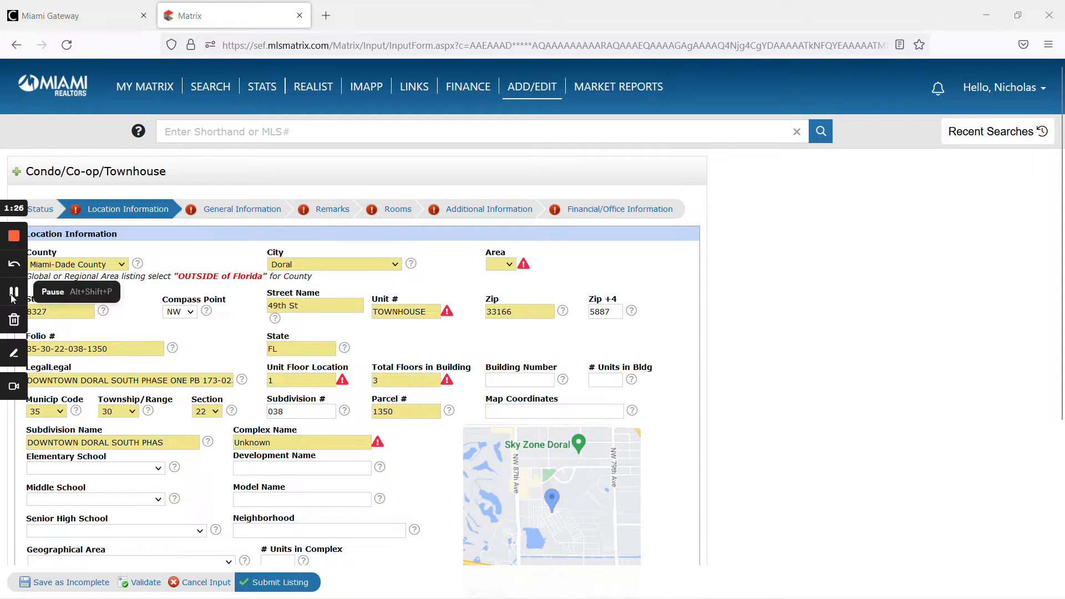
left_click(523, 264)
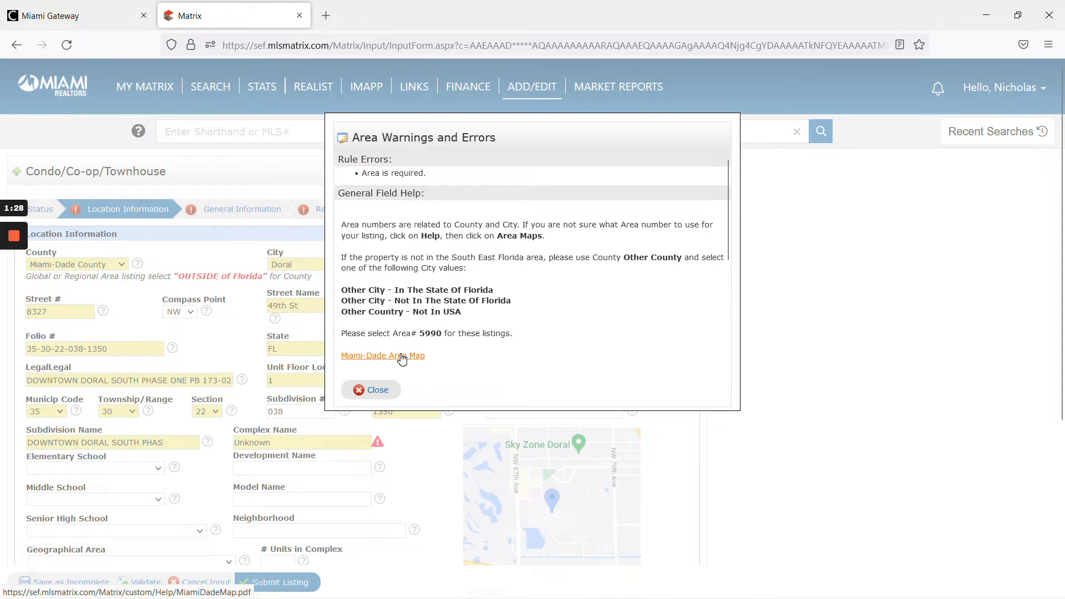
left_click(375, 390)
left_click(505, 264)
scroll(499, 416, "down", 3)
left_click(500, 385)
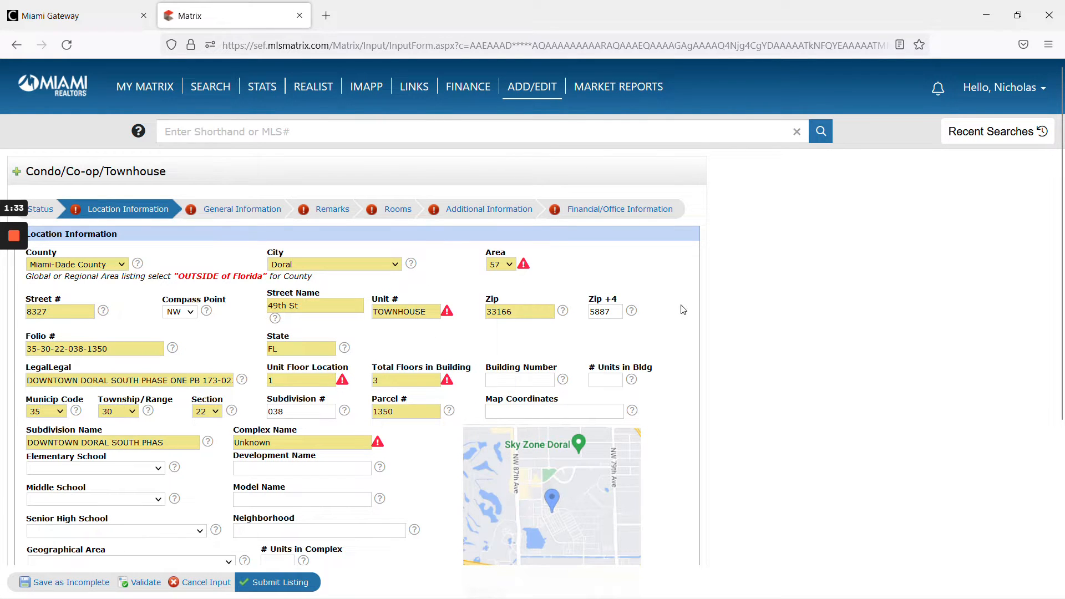
- Validate the location details again and open the General Information section
scroll(690, 368, "down", 2)
left_click(146, 582)
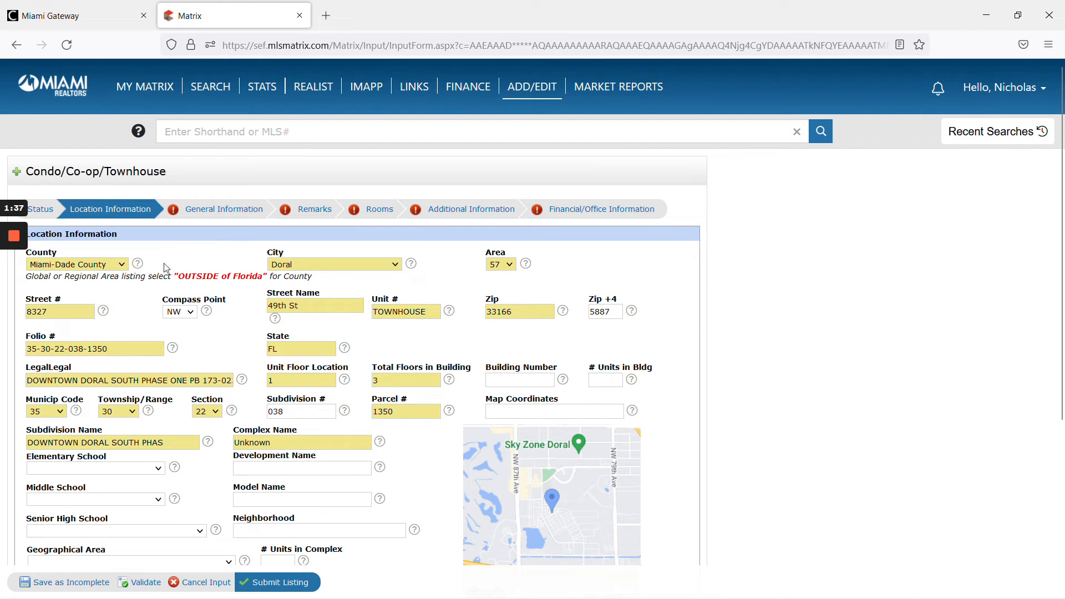
left_click(222, 210)
- Set both Short Sale and REO to No
left_click(51, 267)
left_click(41, 311)
left_click(371, 264)
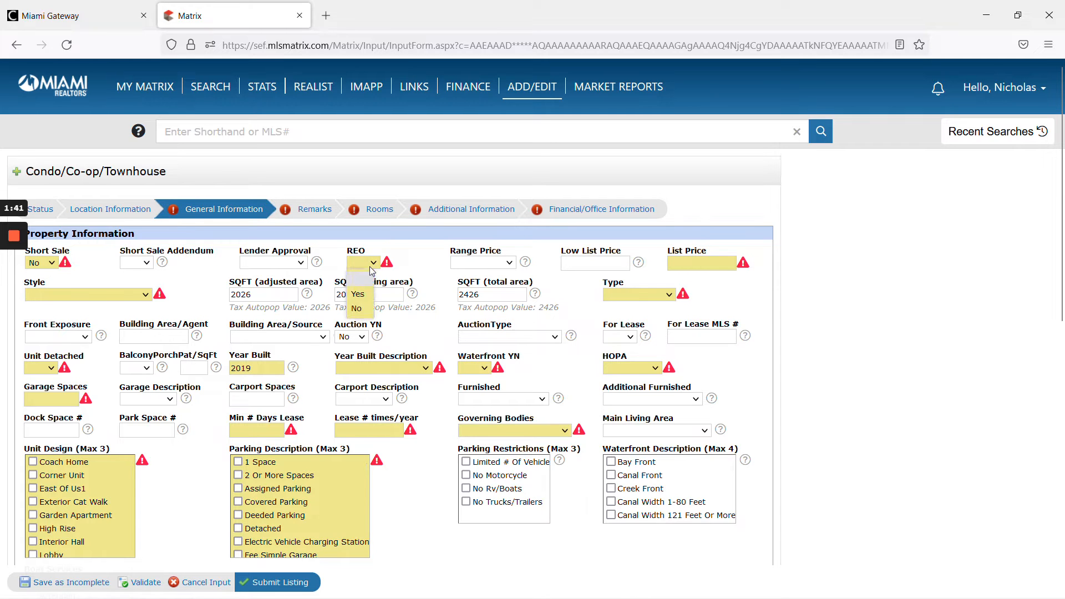
left_click(363, 309)
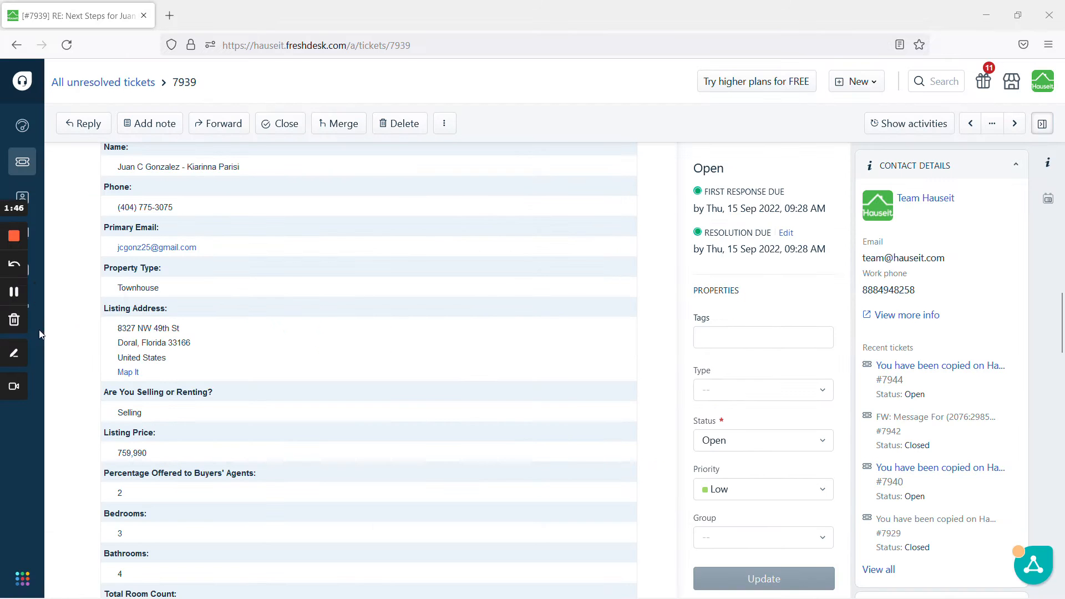
- Copy the listing price from the ticket and paste it into List Price as 759990
left_click_drag(161, 460, 118, 461)
key("ctrl+c")
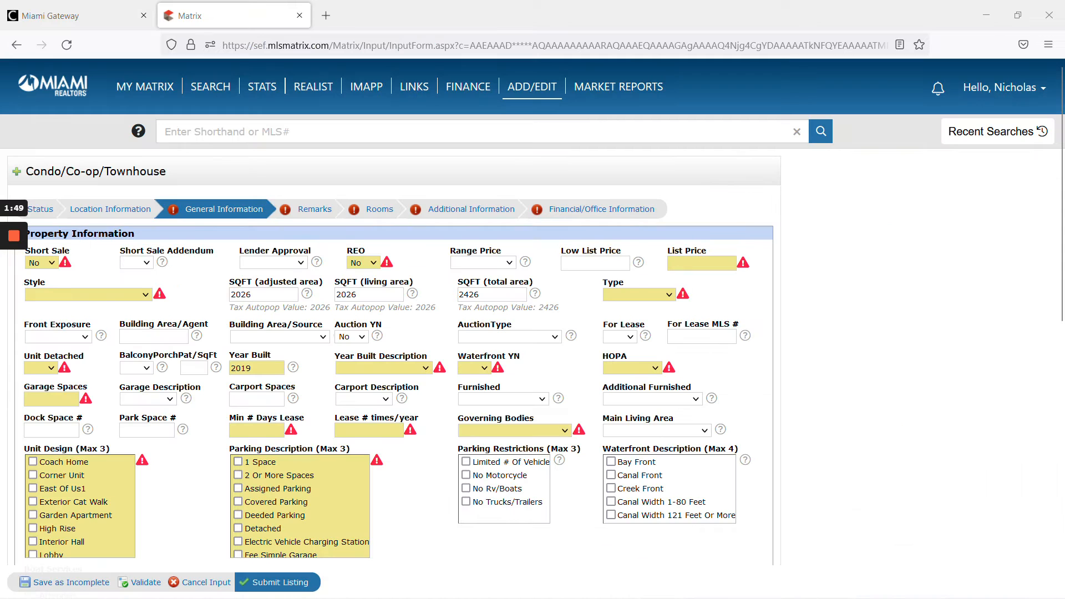
left_click(701, 263)
key("ctrl+v")
left_click(790, 298)
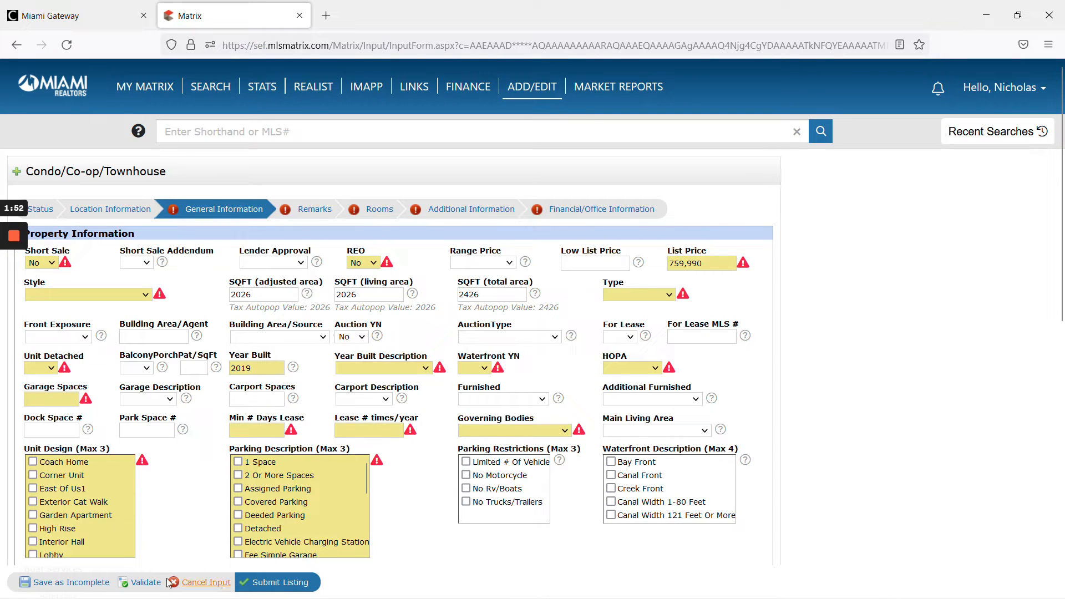
left_click(182, 586)
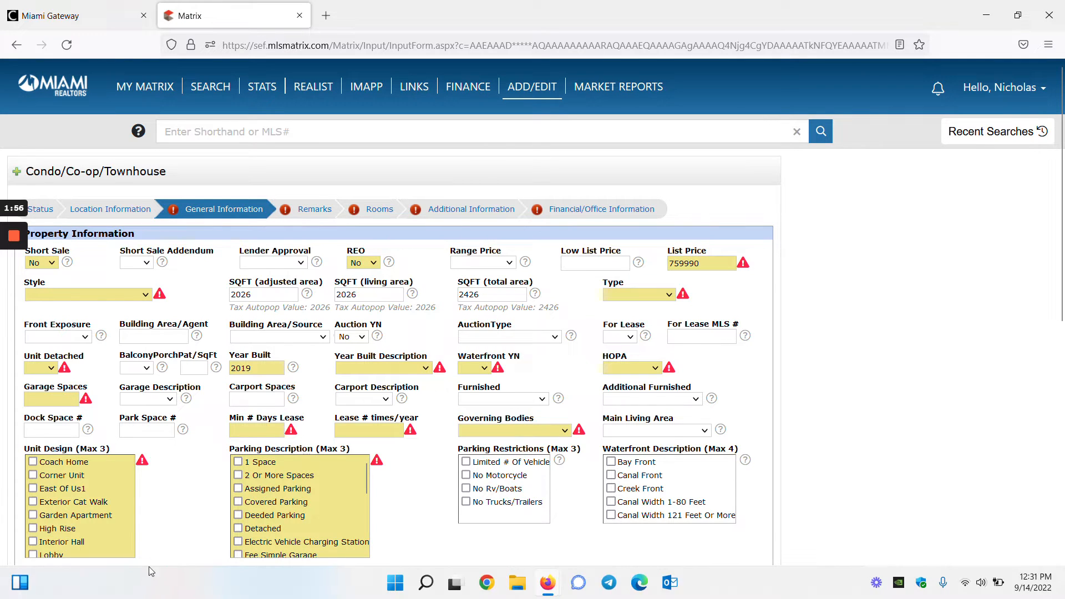
left_click(149, 582)
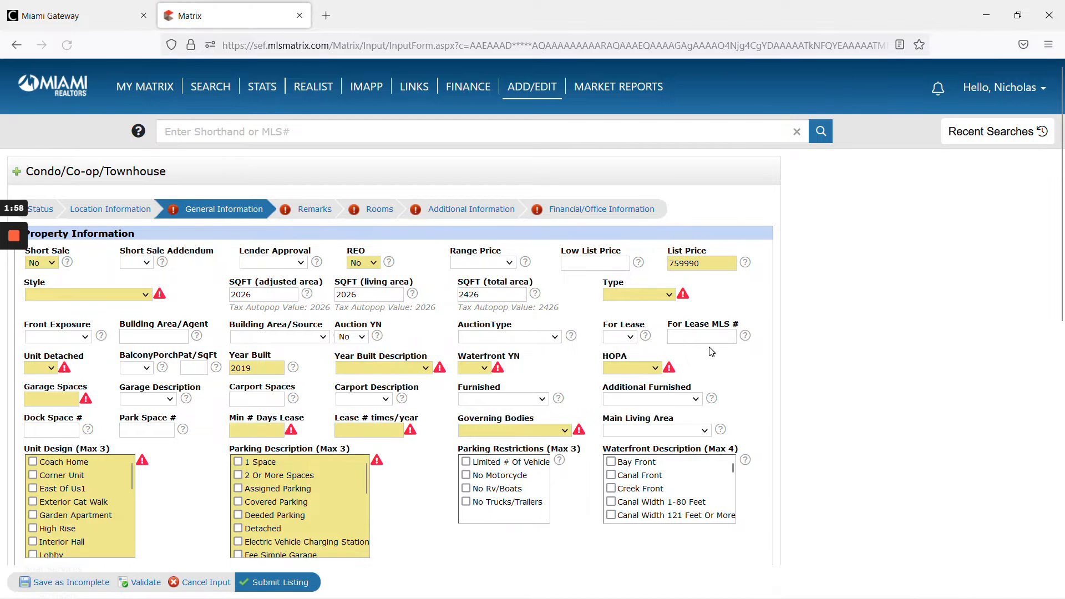
- Set the Type to Townhouse and review the HOPA field's required warning
left_click(658, 294)
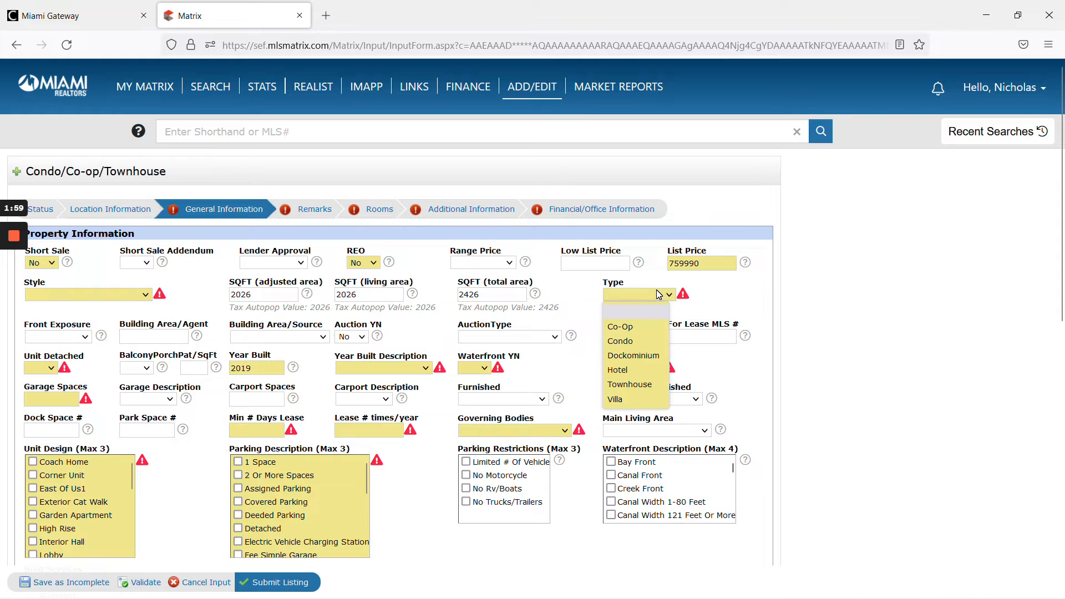
left_click(630, 385)
left_click(636, 370)
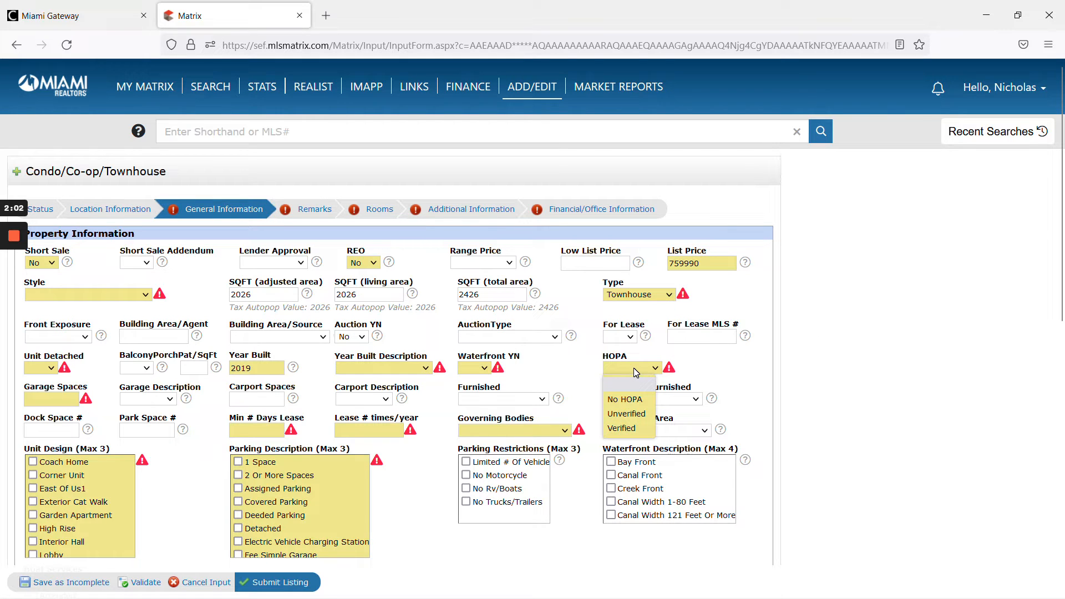
left_click(636, 370)
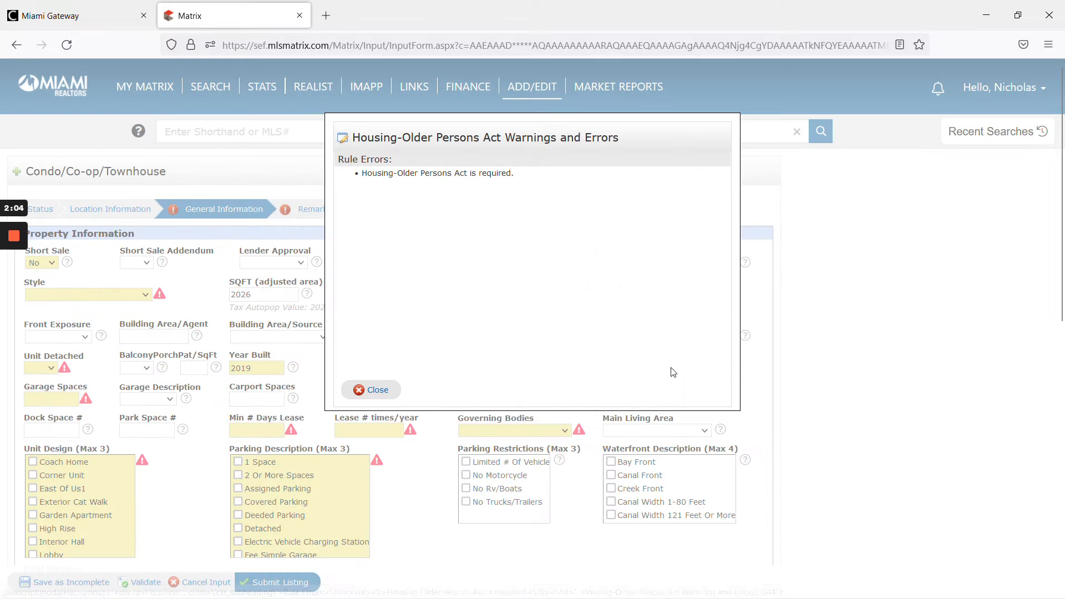
left_click(372, 390)
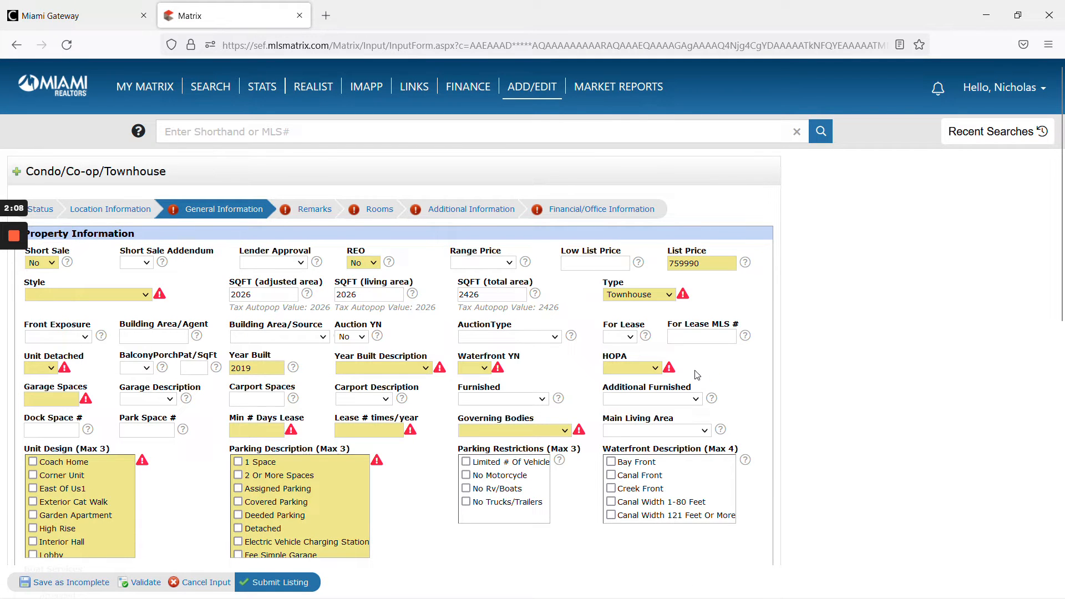
- Set HOPA to Unverified and Waterfront YN to No
left_click(651, 371)
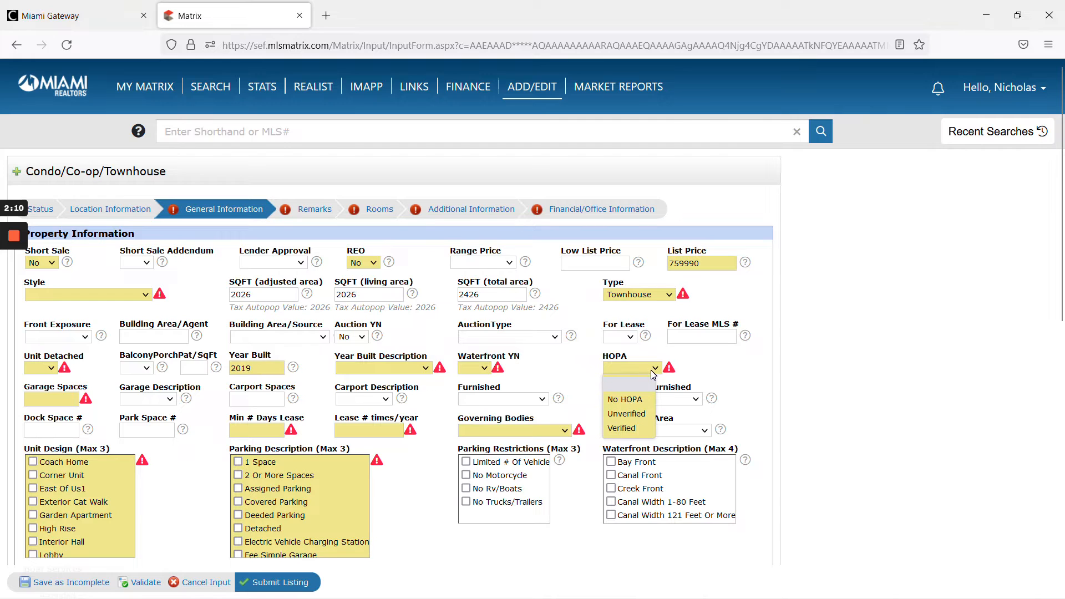
left_click(635, 420)
left_click(479, 371)
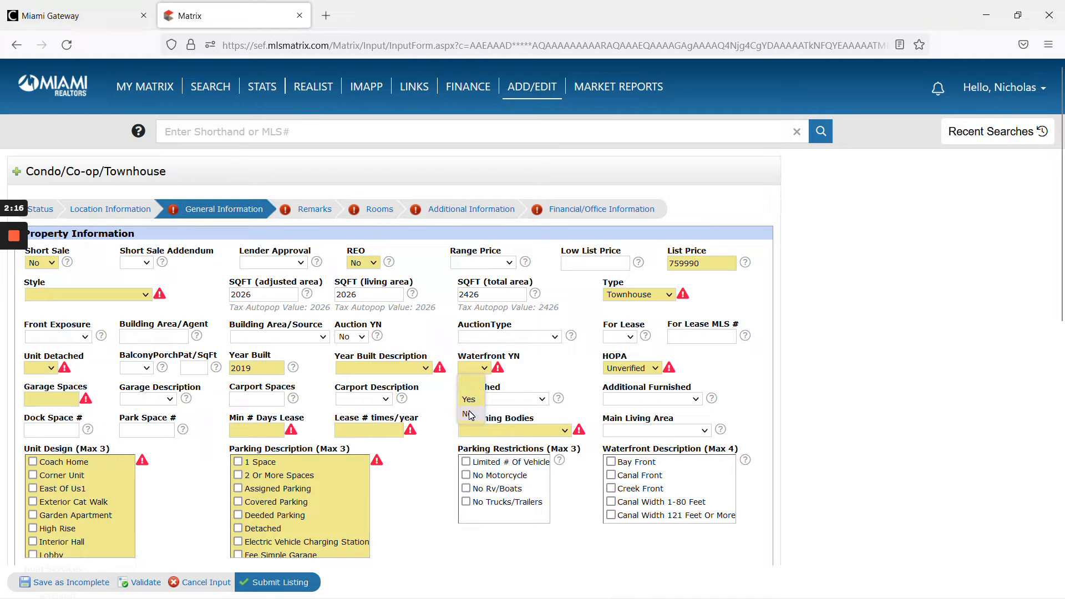
left_click(469, 416)
- Set Year Built Description to Resale and Unit Detached to No
left_click(399, 369)
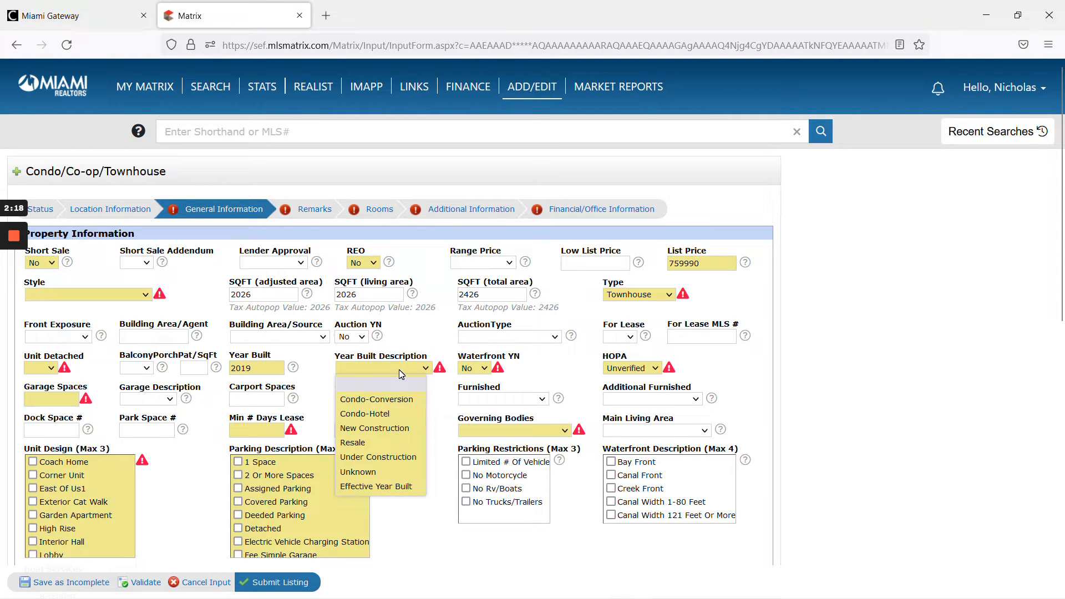
left_click(378, 443)
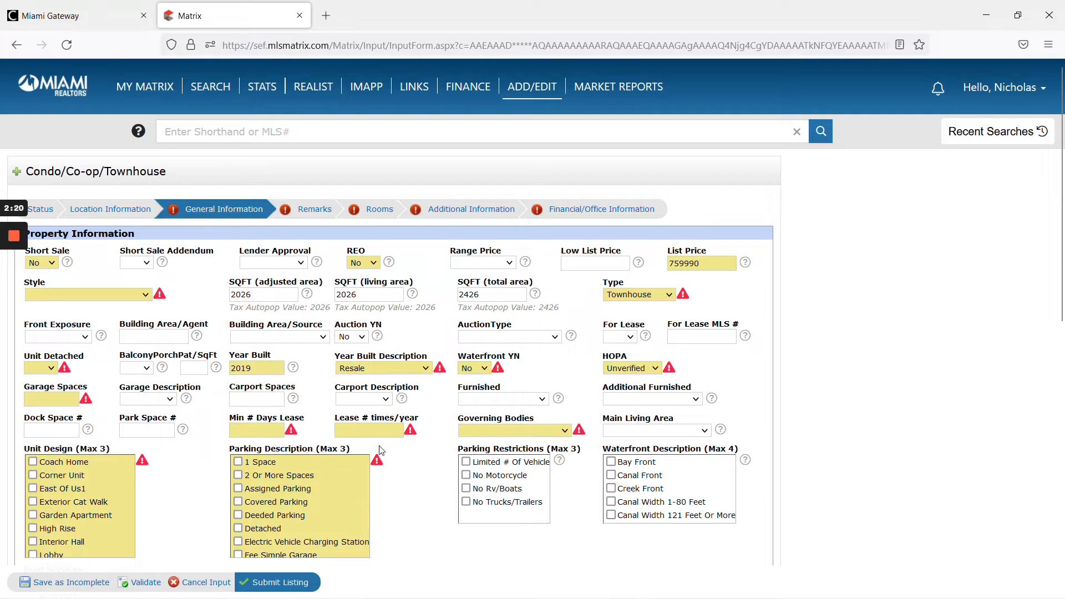
left_click(407, 370)
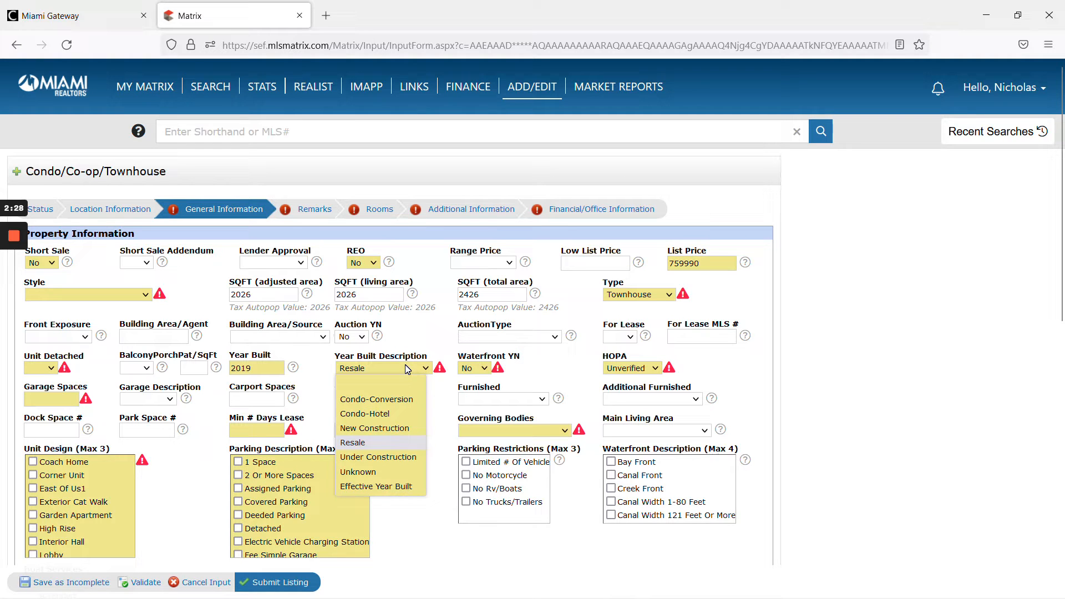
left_click(407, 444)
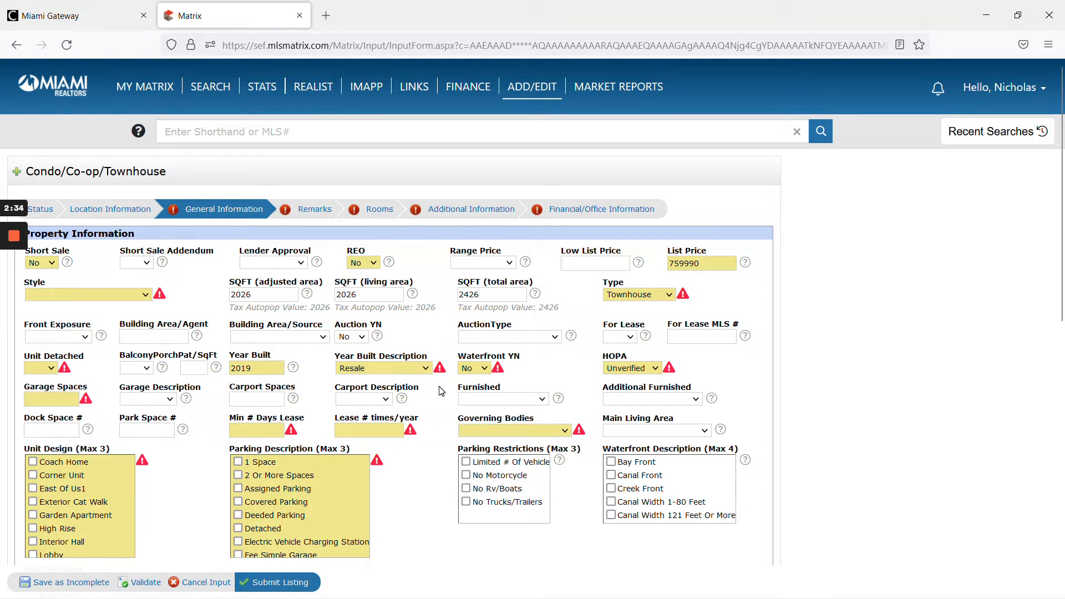
left_click(44, 371)
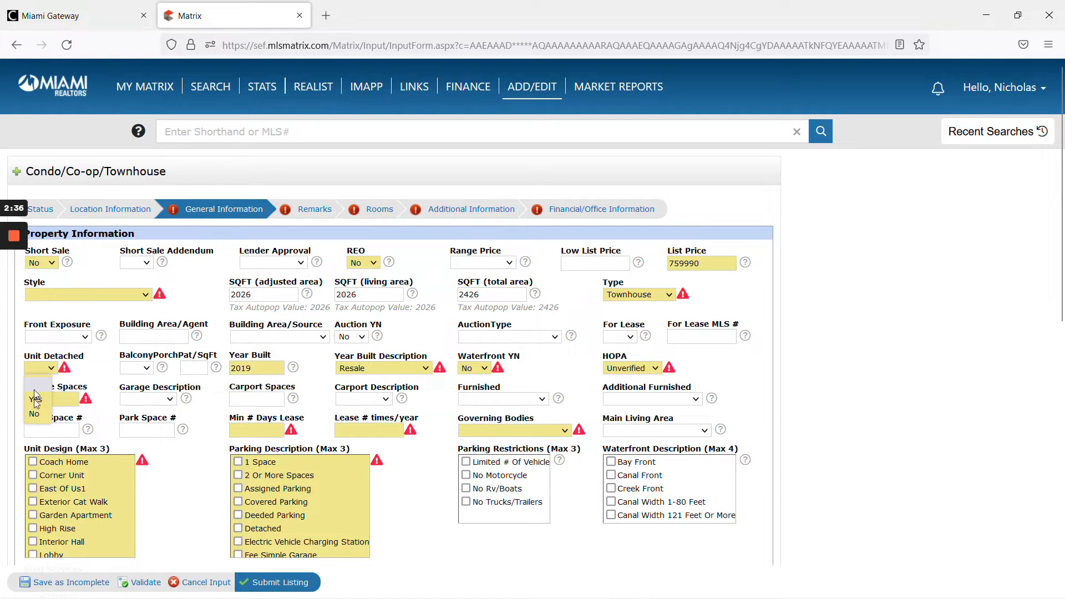
left_click(38, 415)
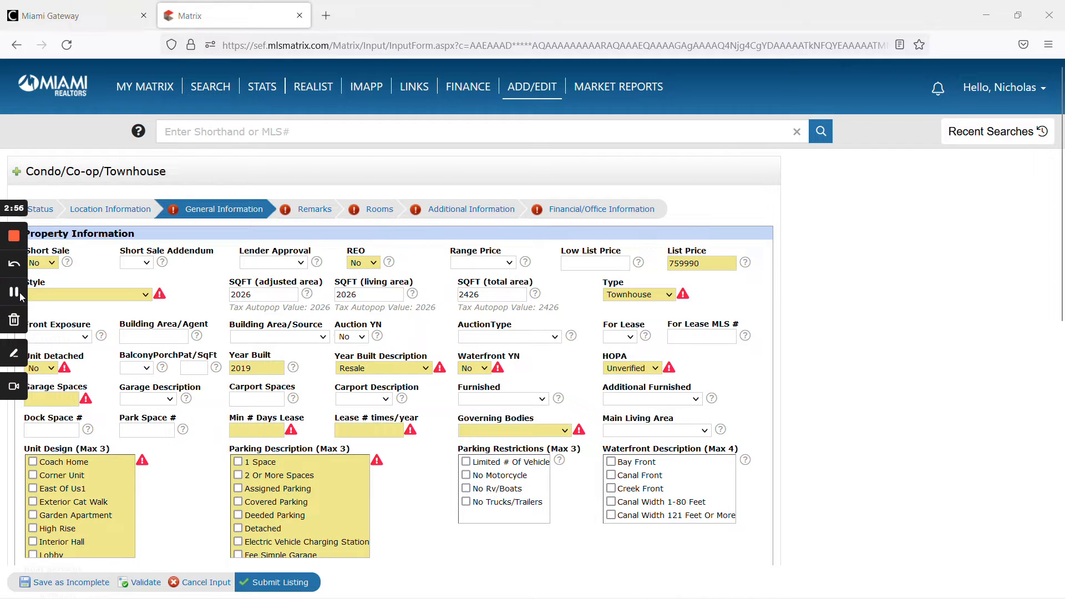
- Check the ticket's details and set Garage Spaces to 2
key("alt+Tab")
scroll(357, 398, "down", 5)
scroll(359, 403, "down", 5)
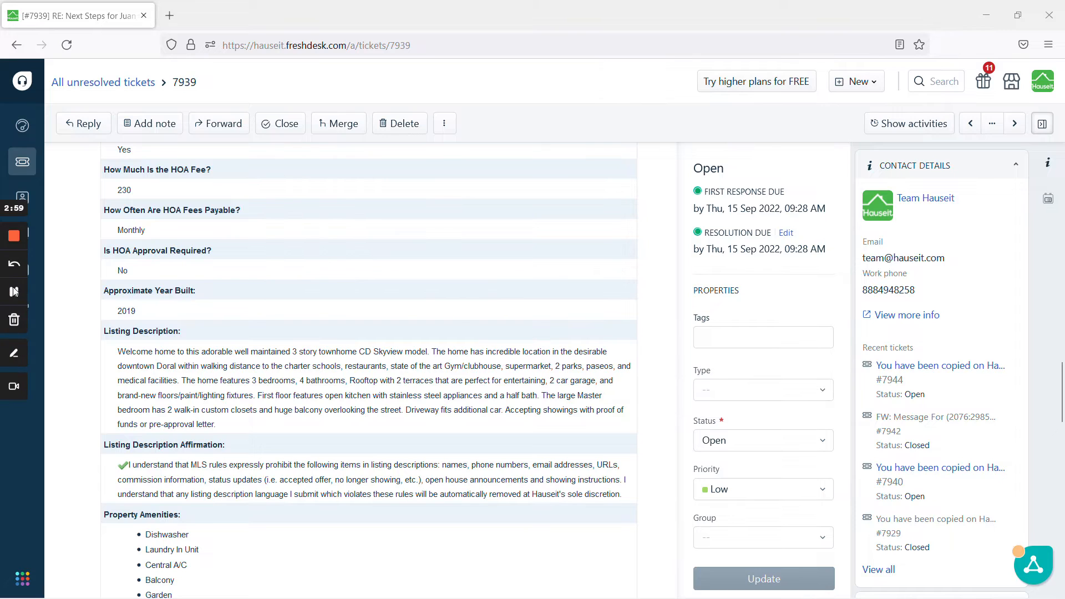
key("alt+Tab")
type("2")
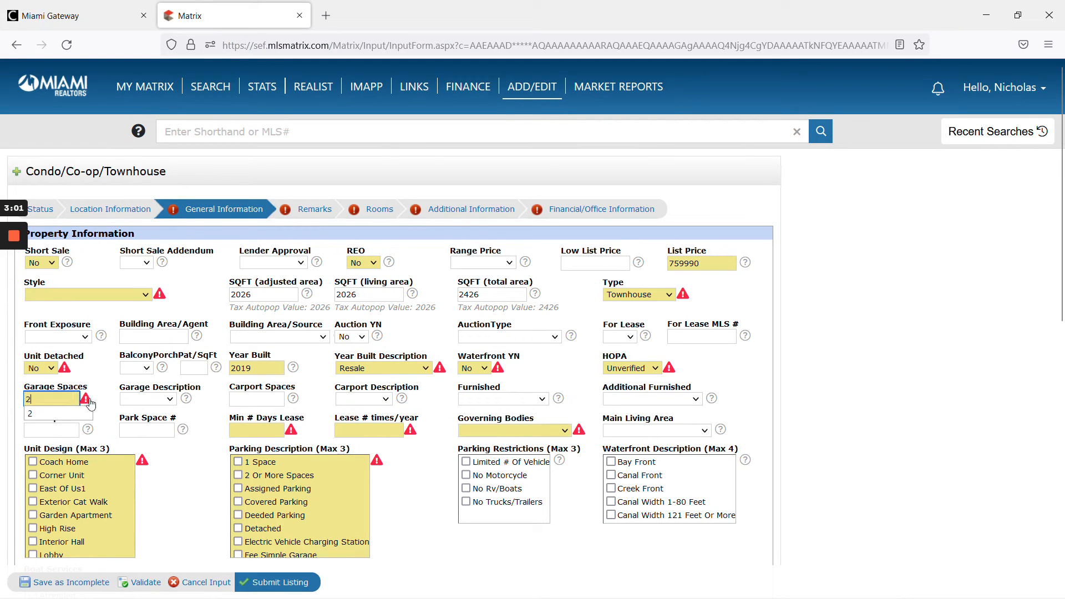
key("Tab")
- Set Min # Days Lease to 0 and Lease # times/year to 365
left_click(256, 430)
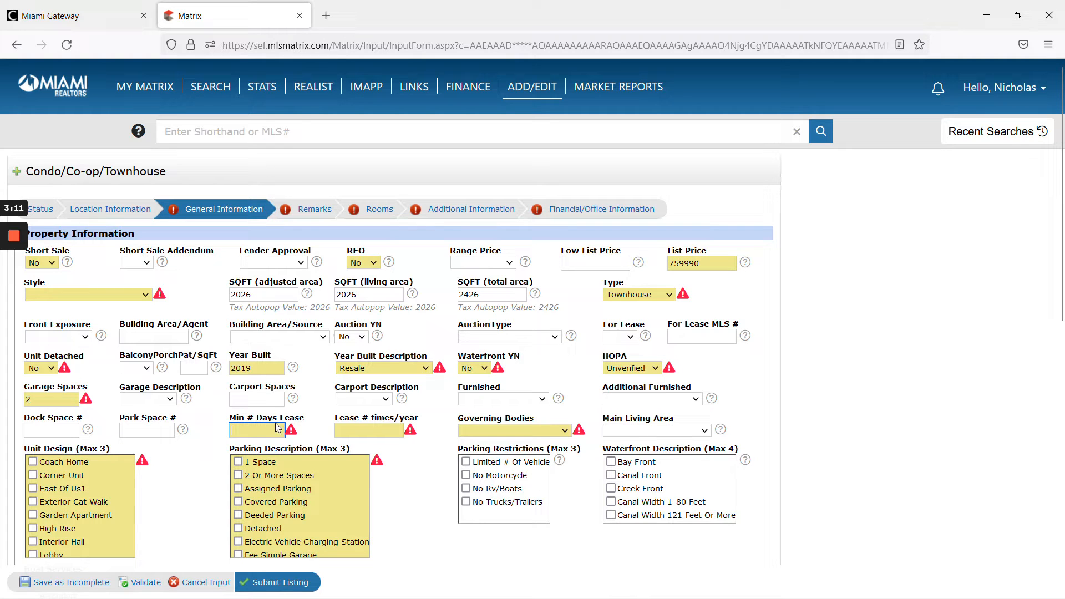
type("0")
left_click(307, 423)
left_click(369, 430)
type("365")
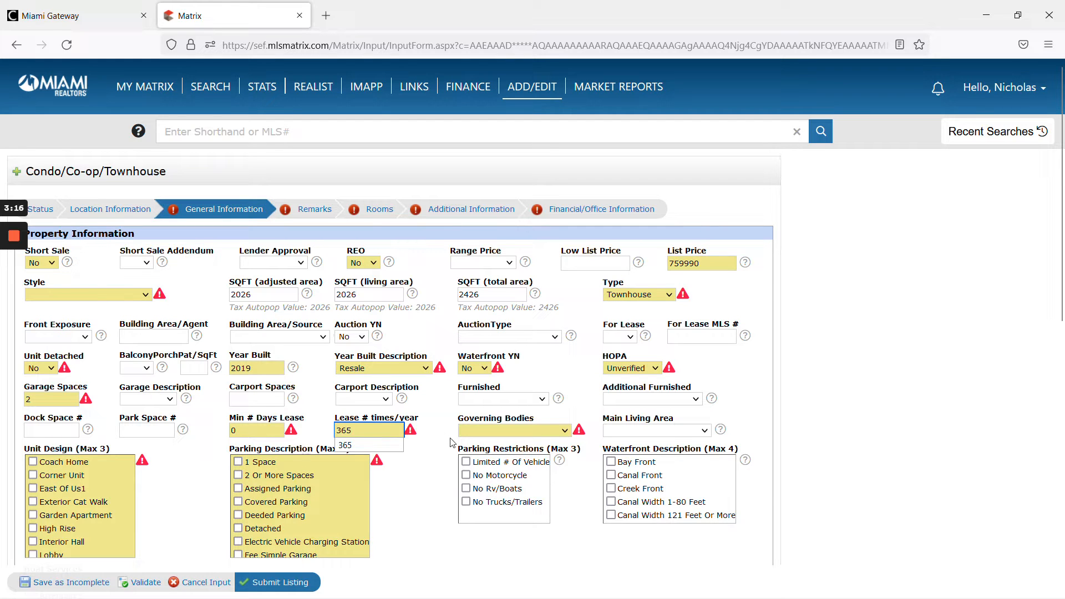
- Set Governing Bodies to Homeowner Association and check 2 Or More Spaces under Parking Description
left_click(478, 431)
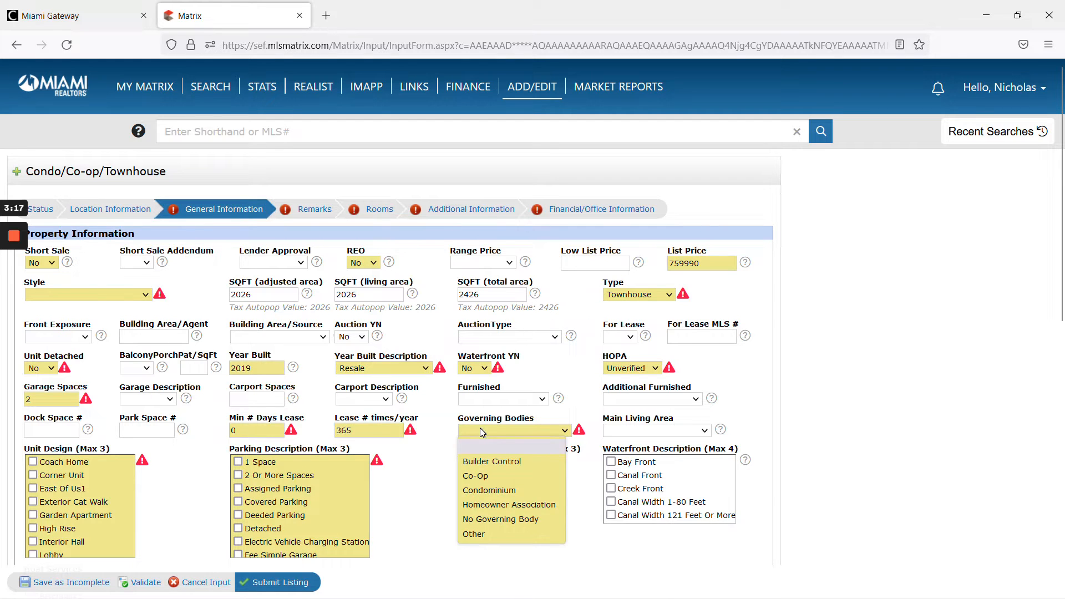
left_click(516, 504)
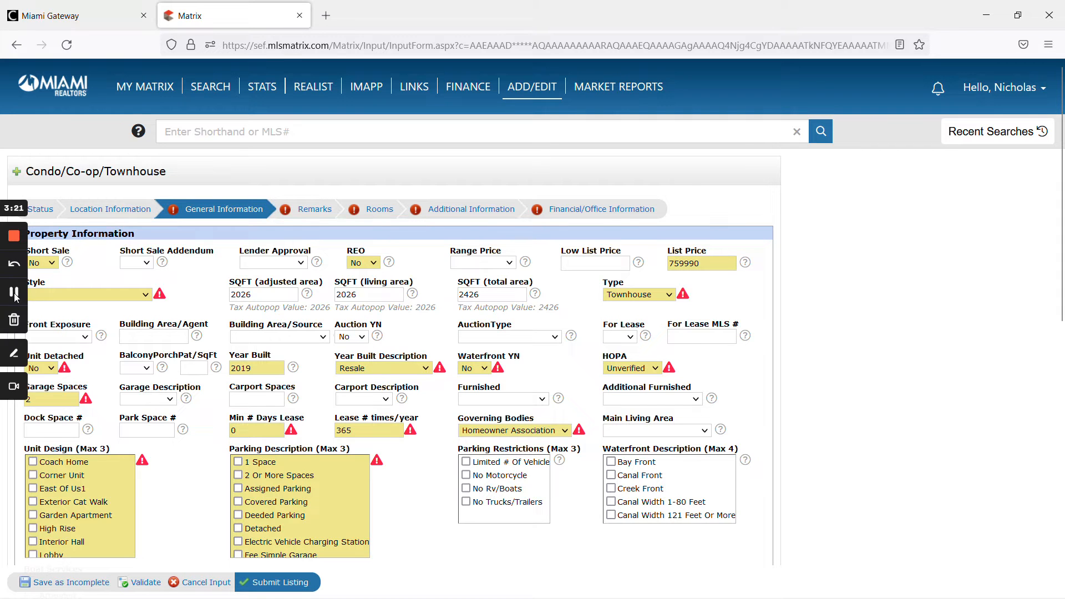
key("alt+Tab")
scroll(201, 324, "up", 1)
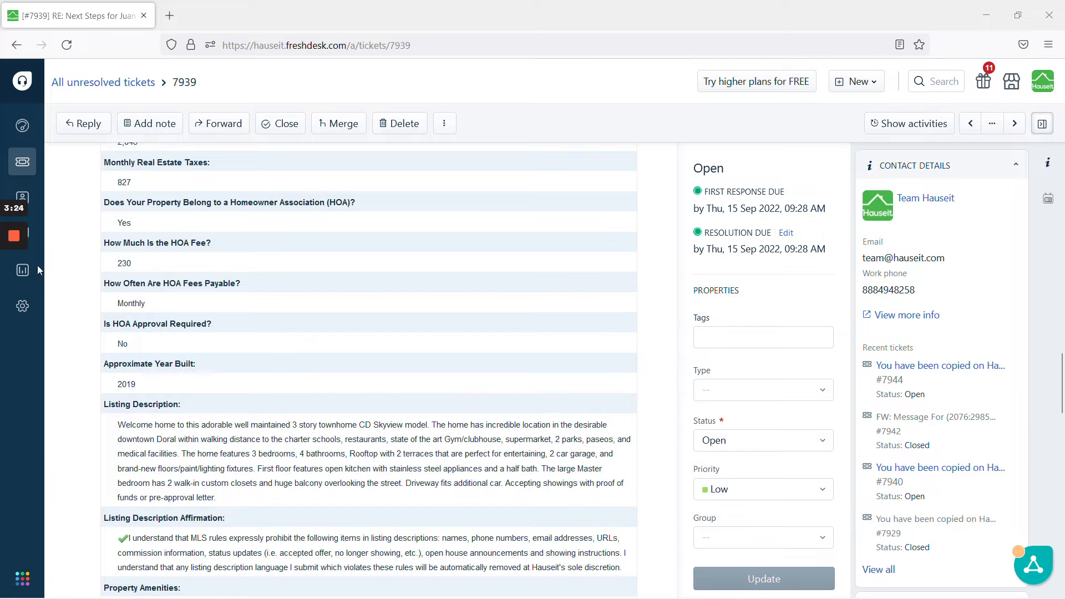
mouse_move(15, 274)
key("alt+Tab")
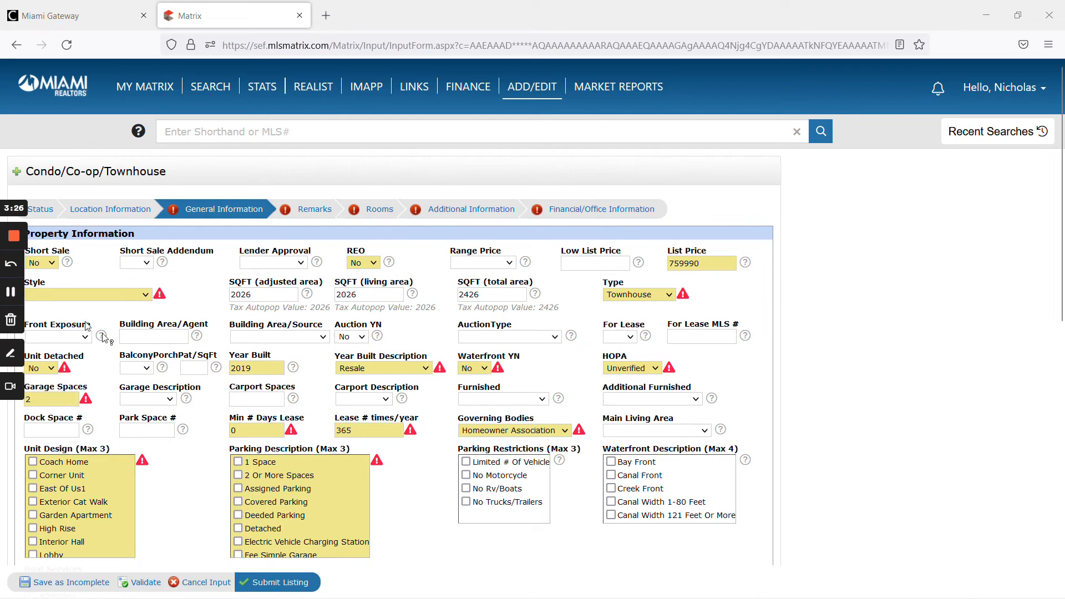
scroll(423, 463, "down", 2)
left_click(273, 406)
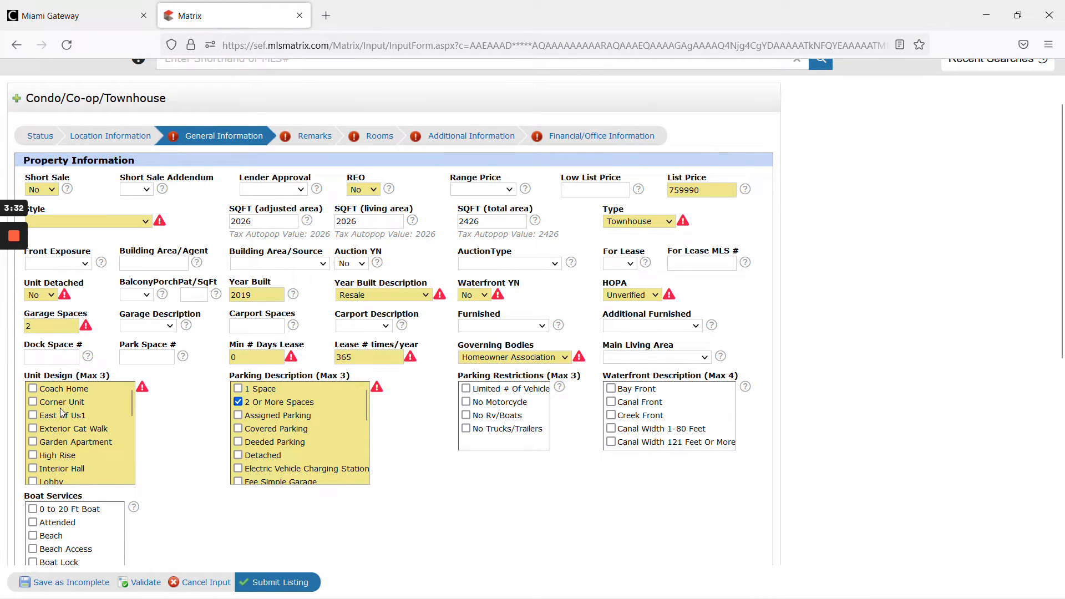
- Check Other under Unit Design
scroll(71, 411, "down", 3)
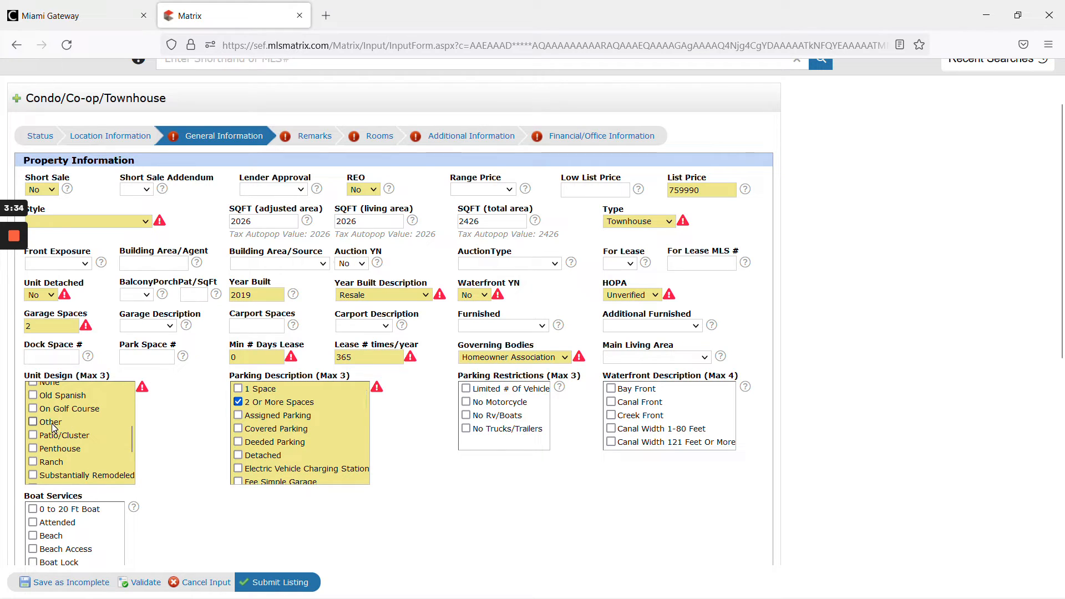
scroll(61, 432, "down", 4)
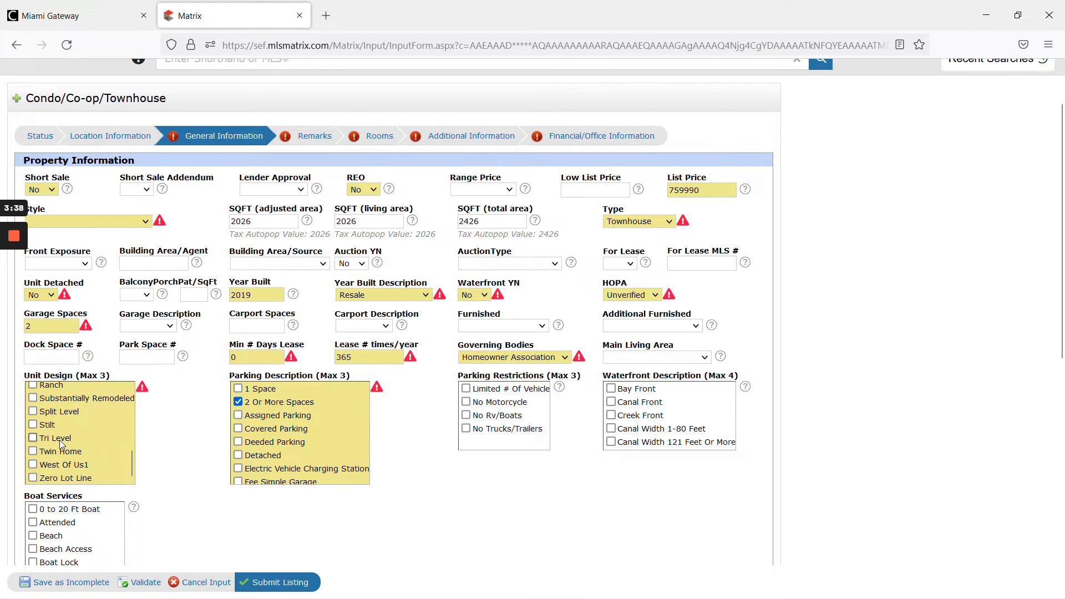
scroll(55, 438, "up", 3)
left_click(44, 401)
scroll(188, 472, "down", 4)
scroll(389, 452, "down", 2)
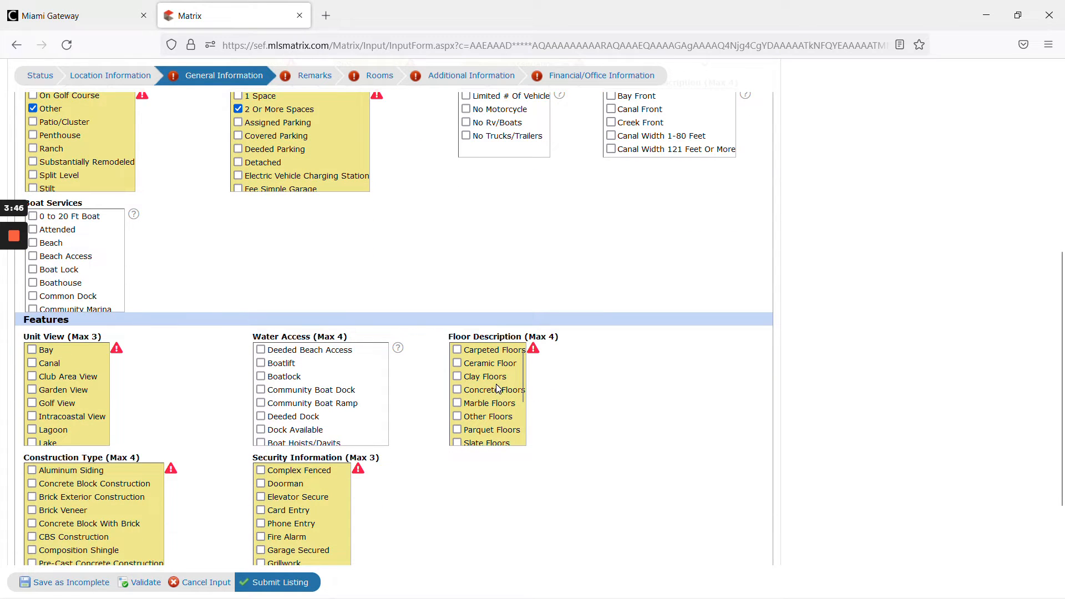
- Review the ticket's property details and uploaded photo list
mouse_move(15, 244)
left_click(16, 294)
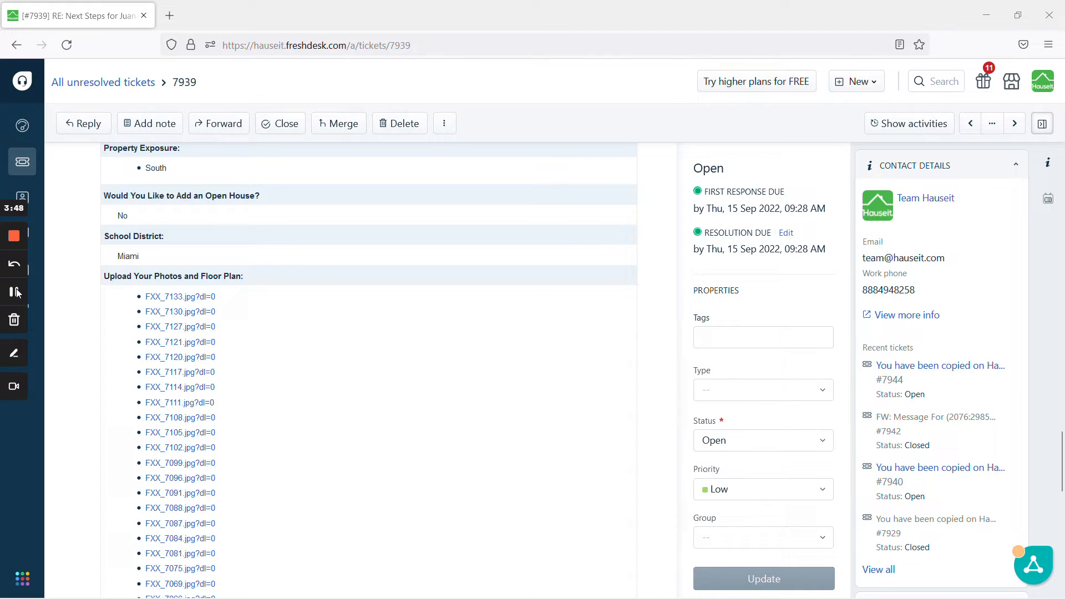
scroll(191, 327, "down", 3)
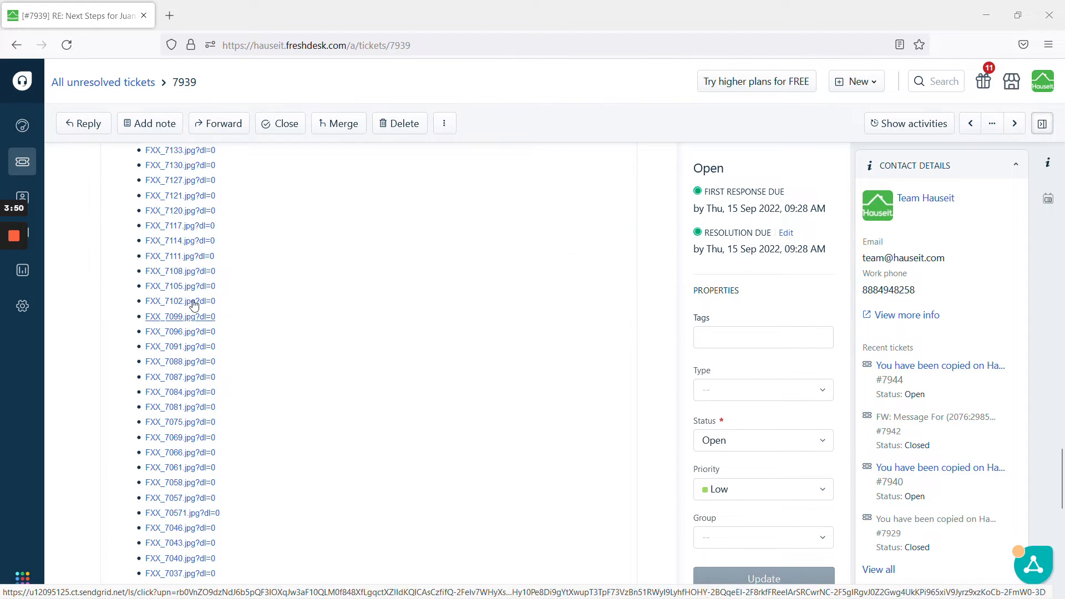
scroll(191, 266, "up", 1)
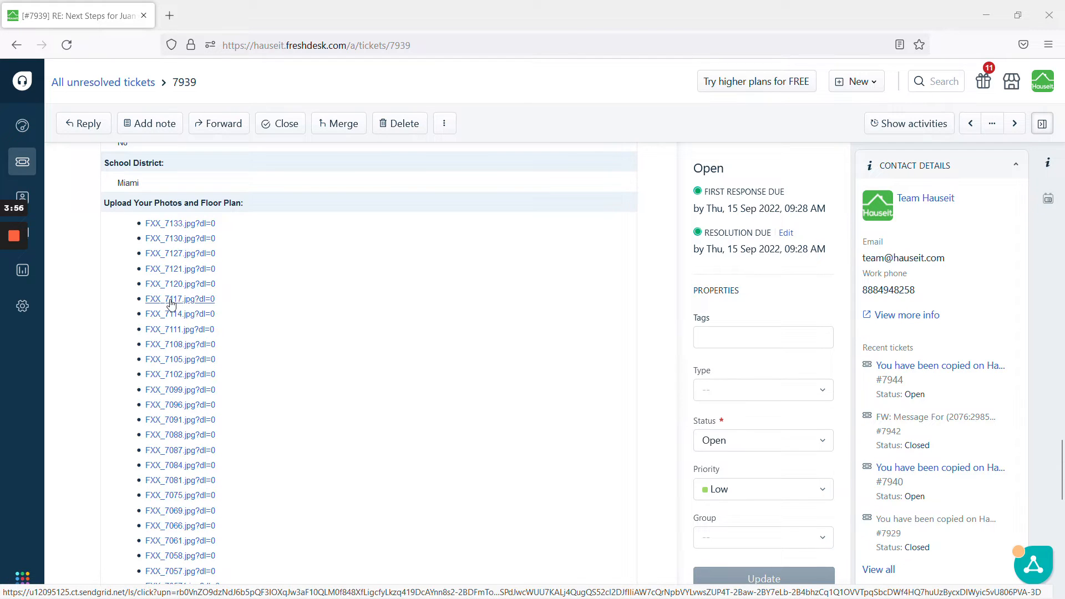
scroll(172, 325, "down", 1)
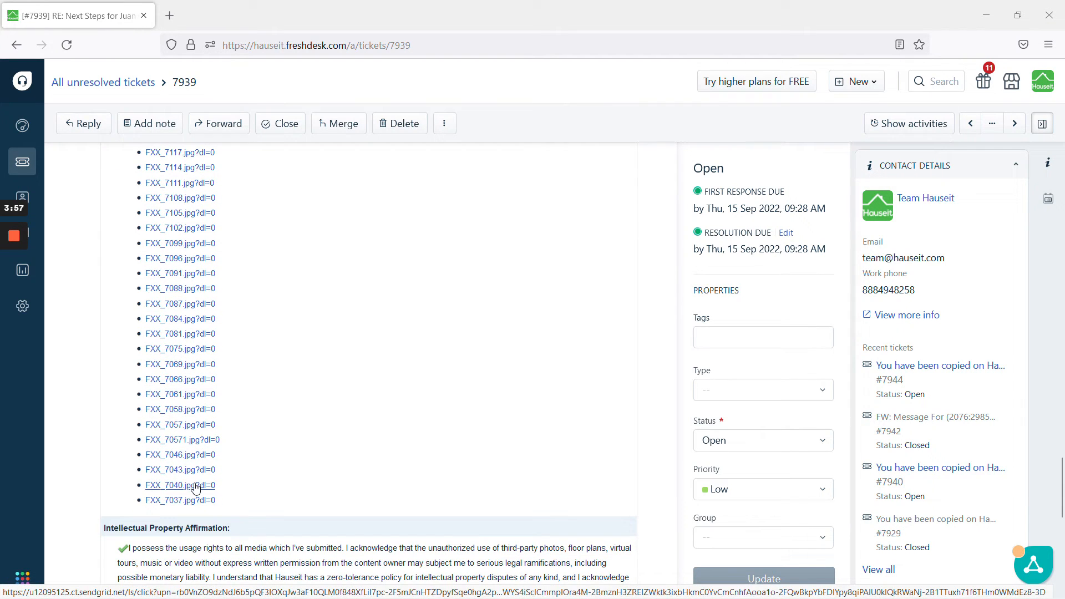
scroll(201, 469, "up", 1)
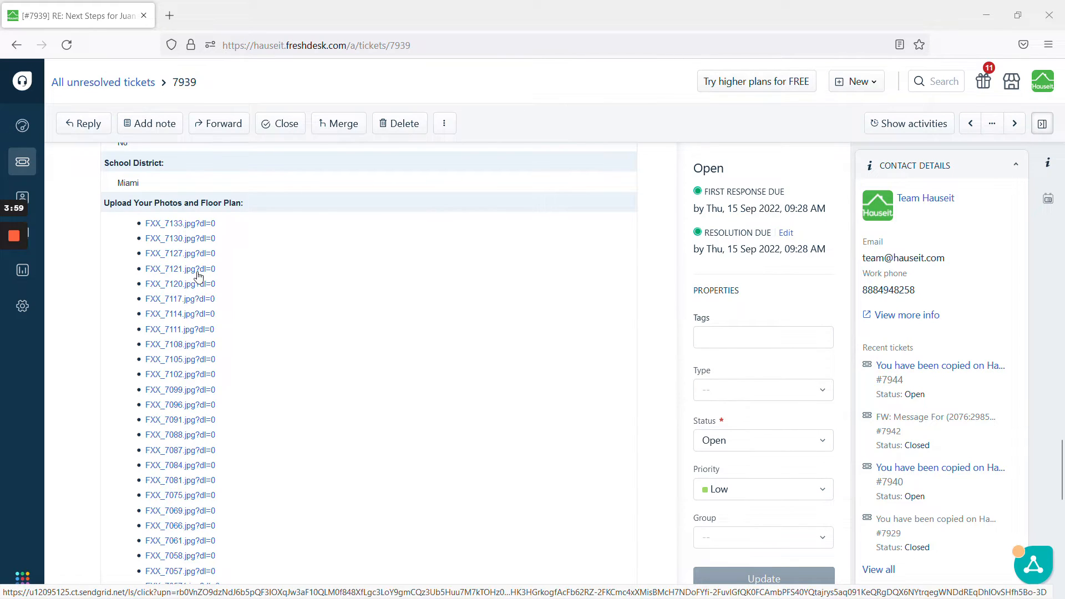
mouse_move(16, 285)
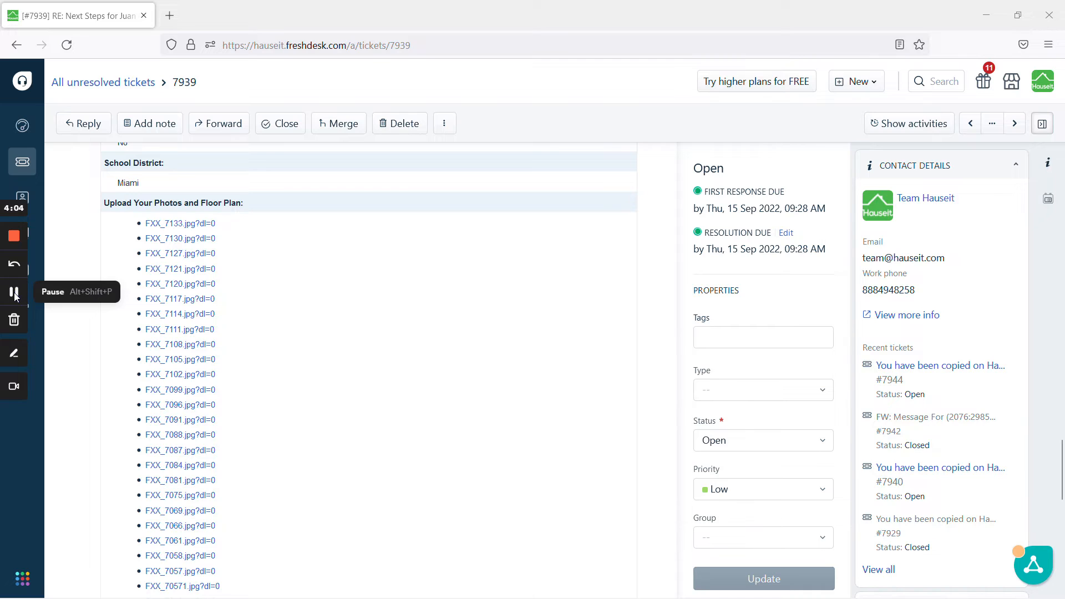
key("alt+Tab")
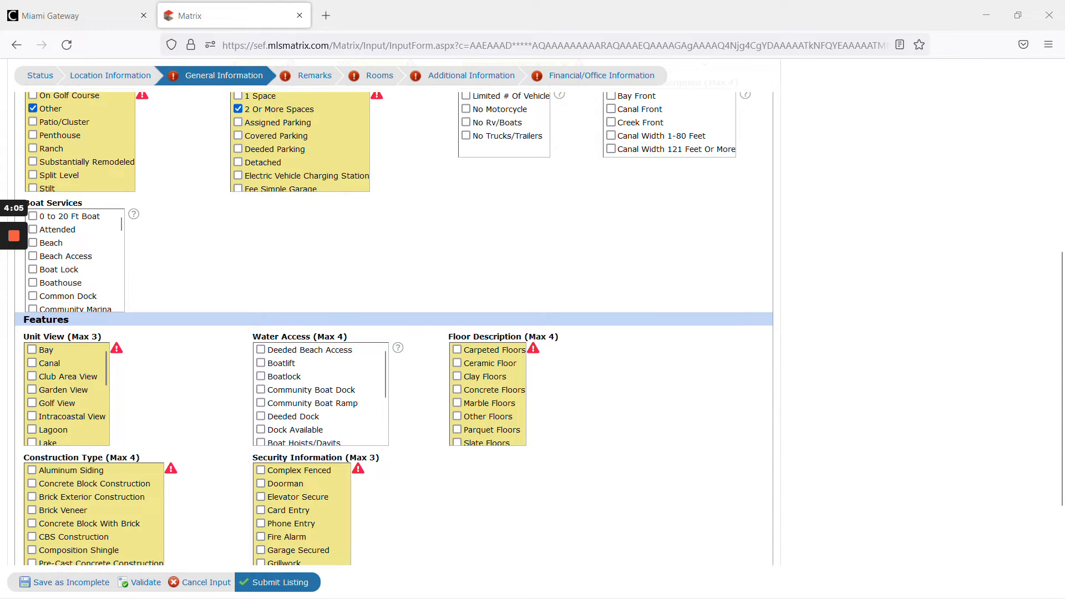
- Check Wood Floors under Floor Description and Other Security under Security Information
scroll(494, 392, "down", 2)
left_click(457, 438)
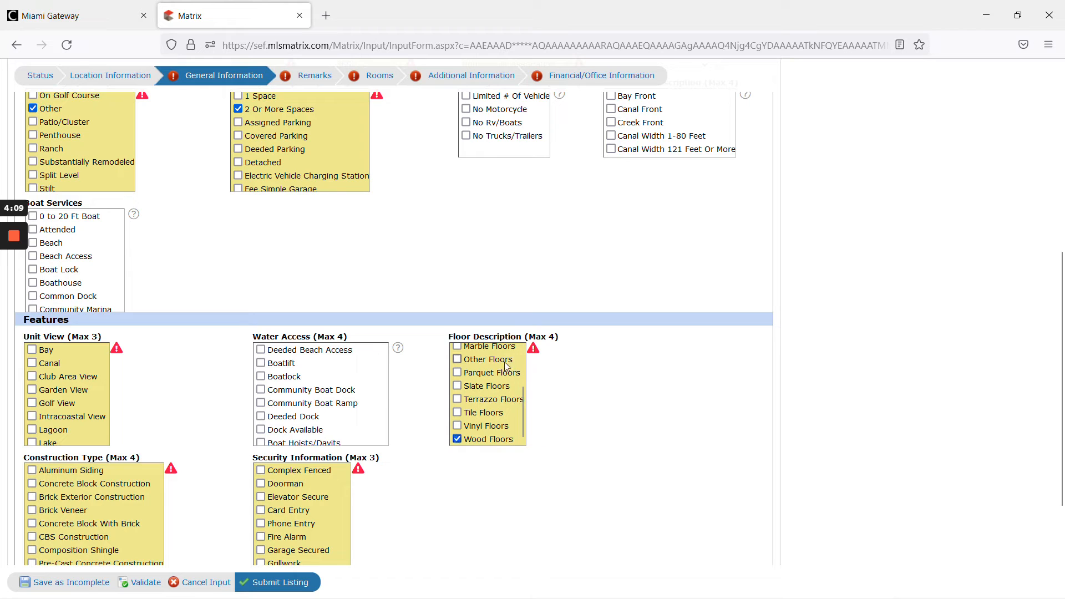
scroll(620, 483, "down", 3)
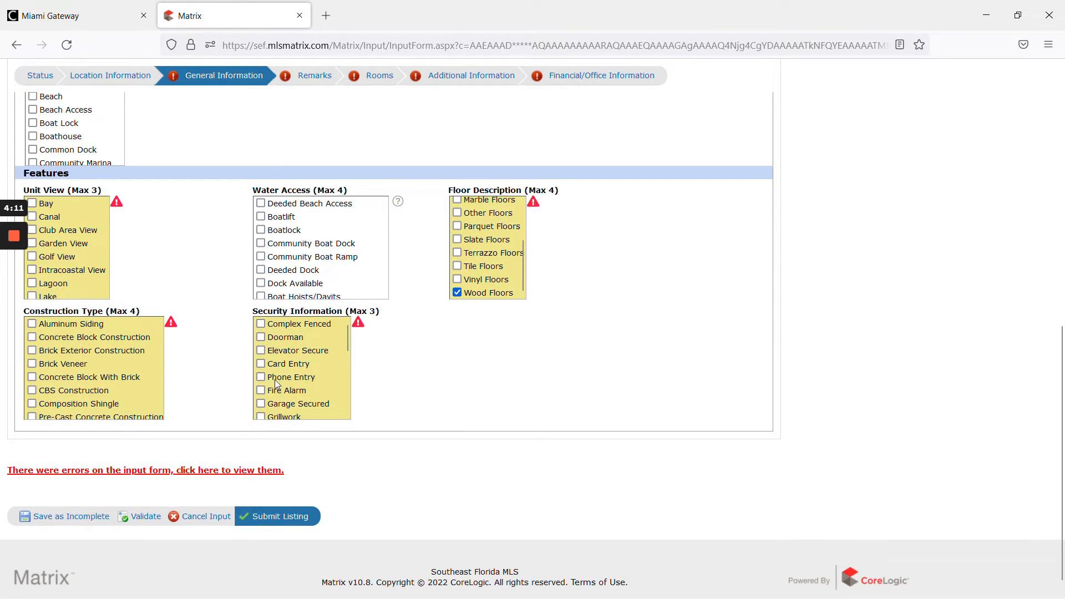
scroll(308, 358, "down", 2)
scroll(308, 357, "down", 2)
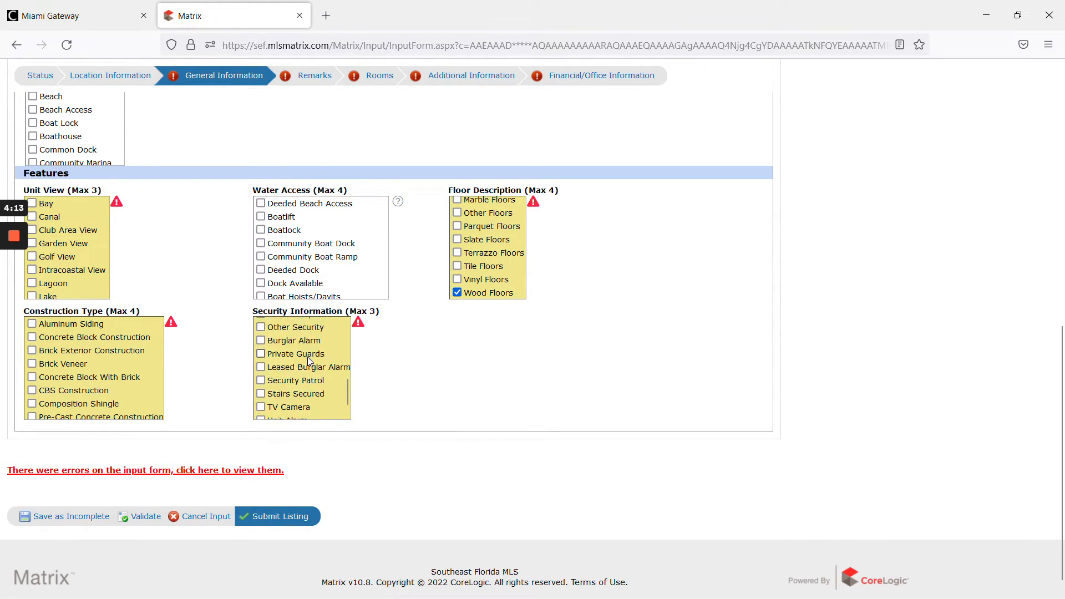
left_click(297, 327)
- Check Other Construction under Construction Type
scroll(96, 375, "down", 4)
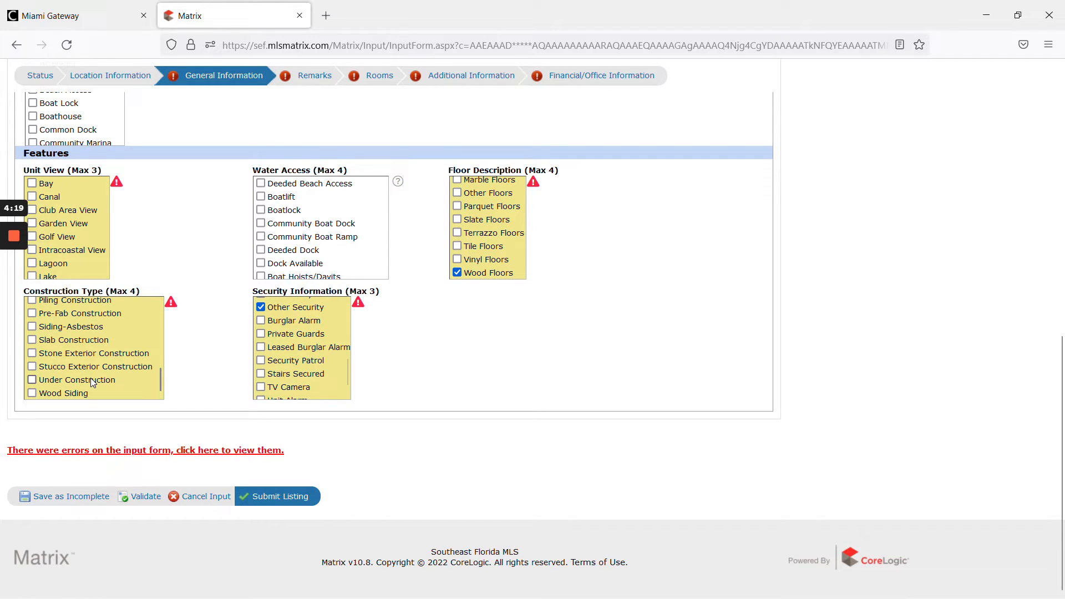
scroll(79, 341, "up", 2)
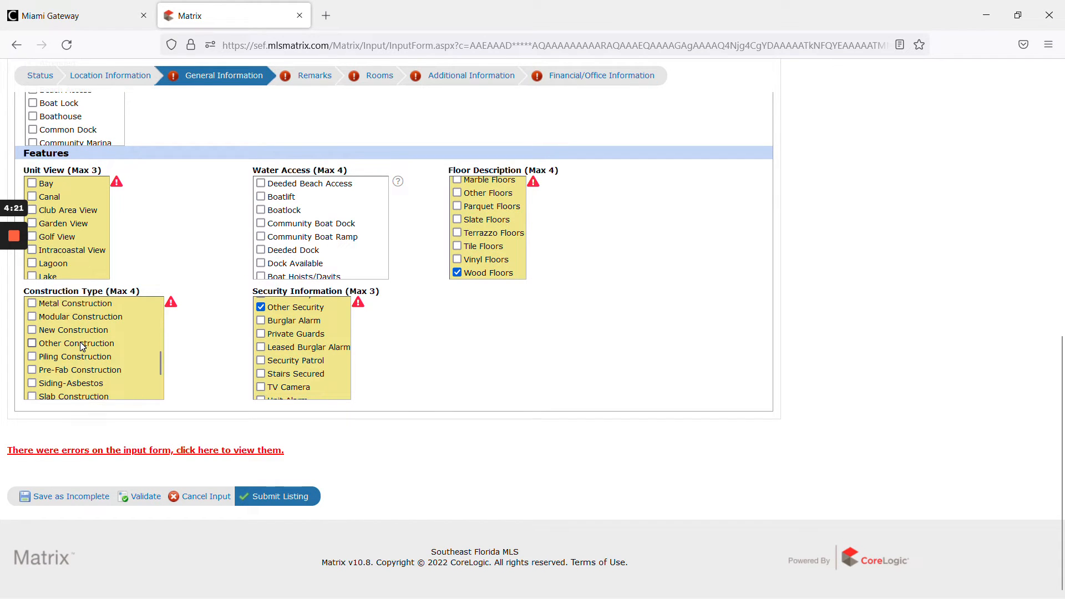
scroll(86, 338, "up", 2)
scroll(81, 383, "up", 1)
scroll(81, 380, "up", 2)
scroll(68, 349, "up", 2)
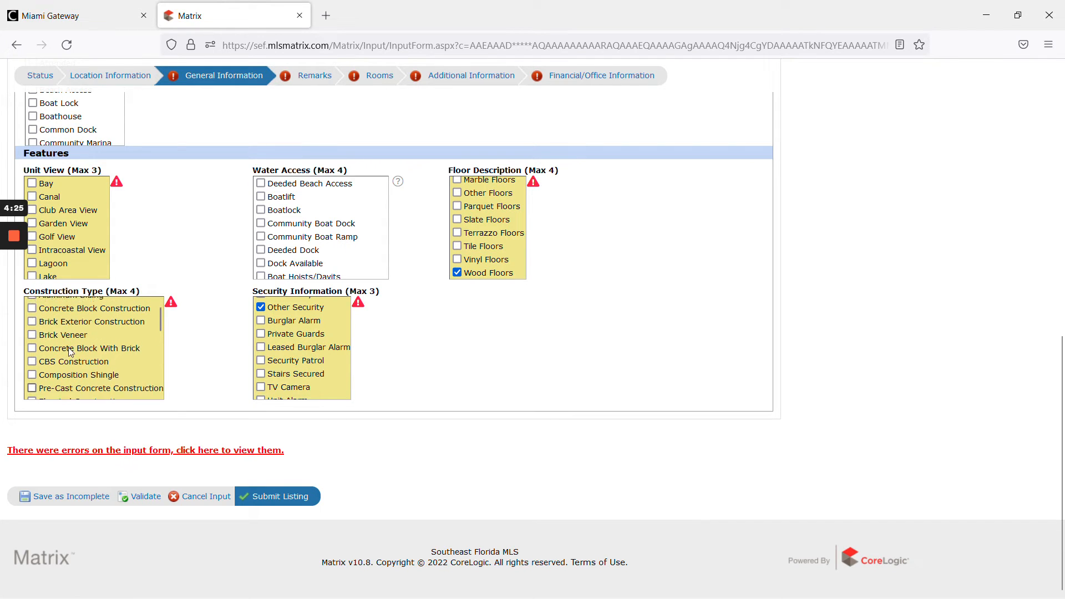
scroll(74, 383, "down", 4)
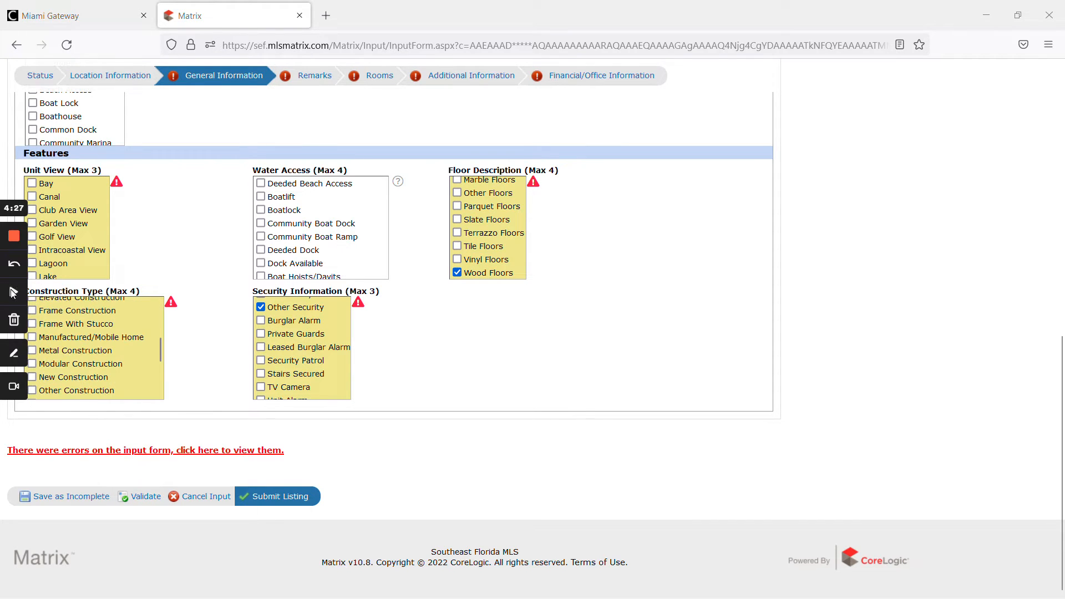
left_click(75, 391)
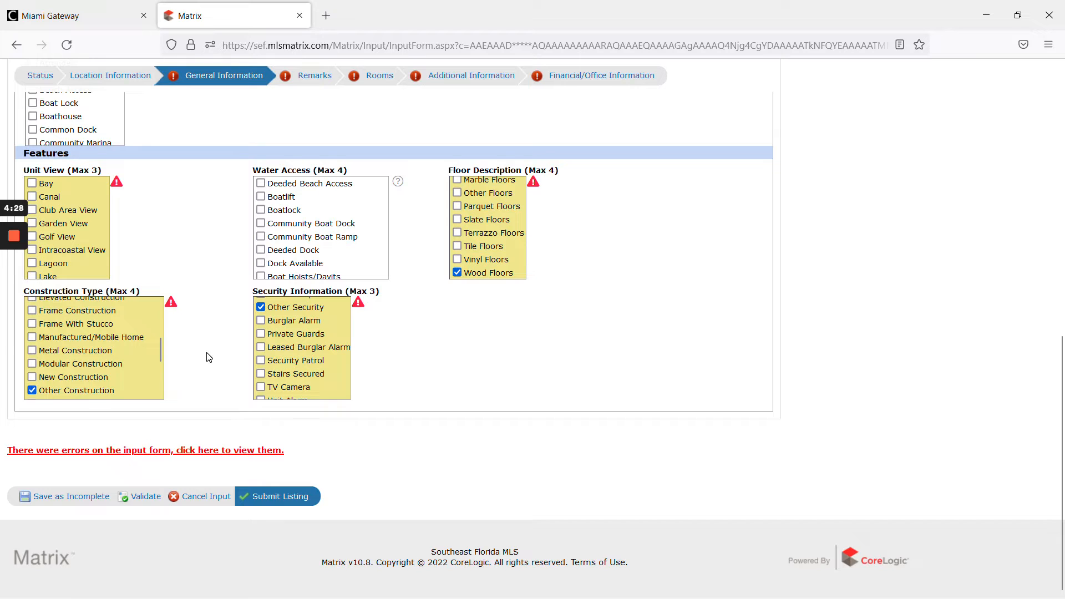
scroll(209, 358, "up", 3)
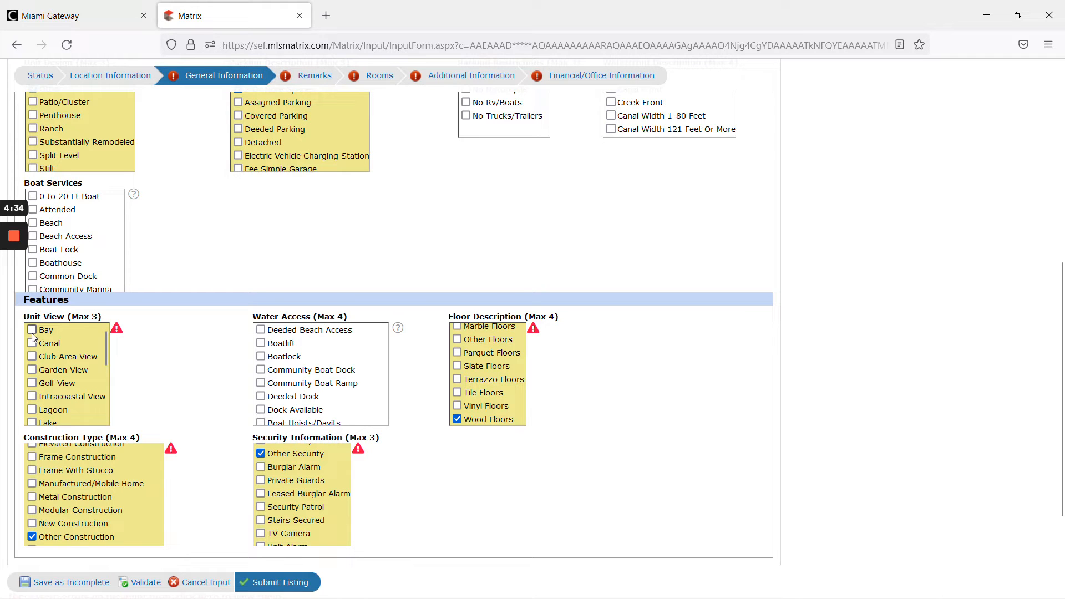
scroll(80, 386, "down", 2)
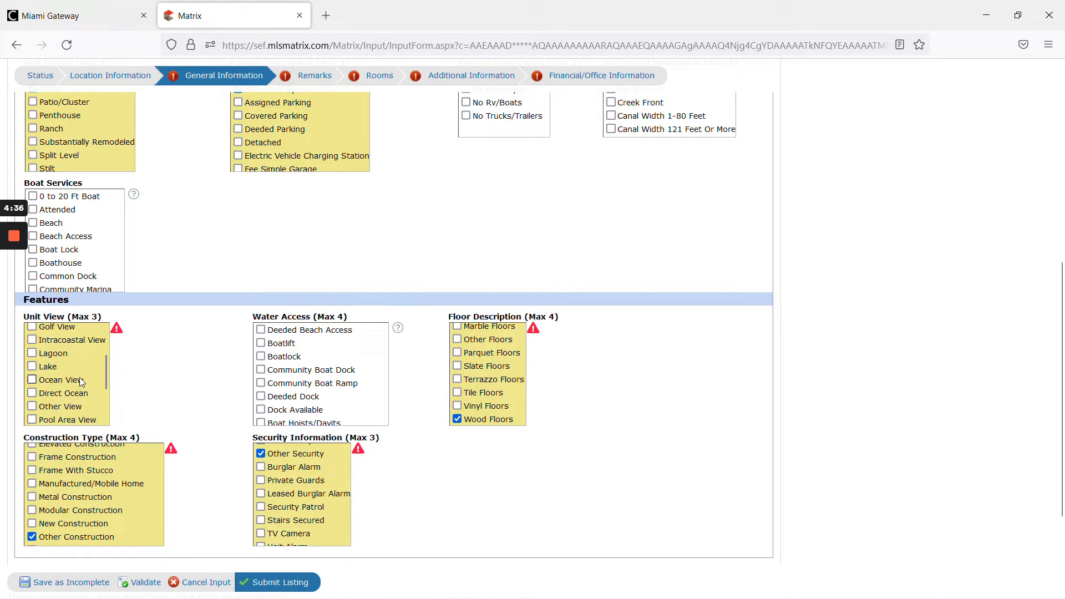
- Check Other View under Unit View and validate the General Information section
scroll(72, 405, "down", 2)
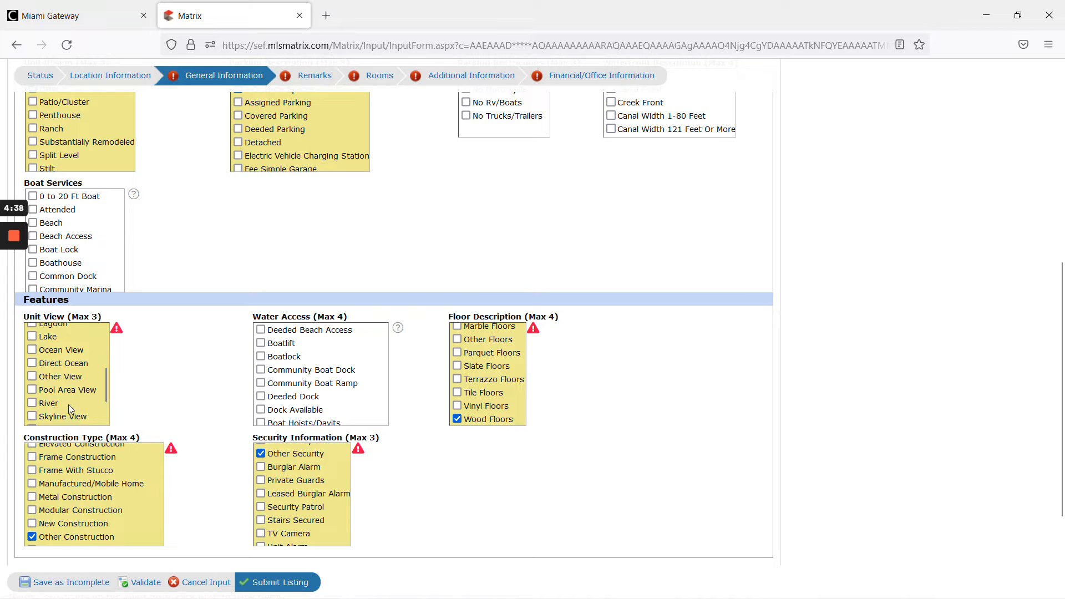
scroll(75, 398, "down", 1)
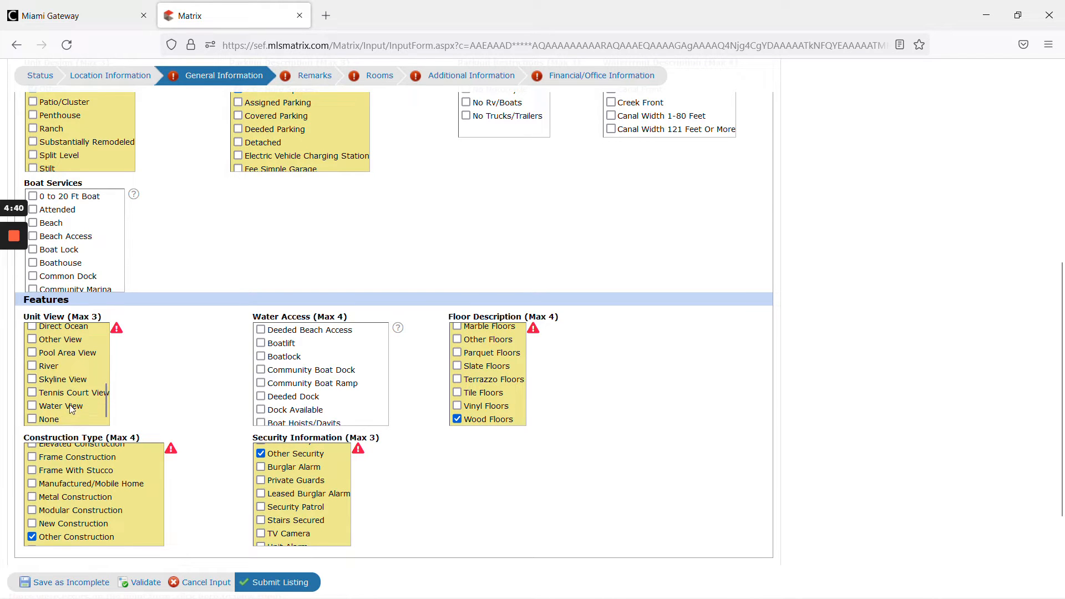
left_click(57, 340)
left_click(146, 583)
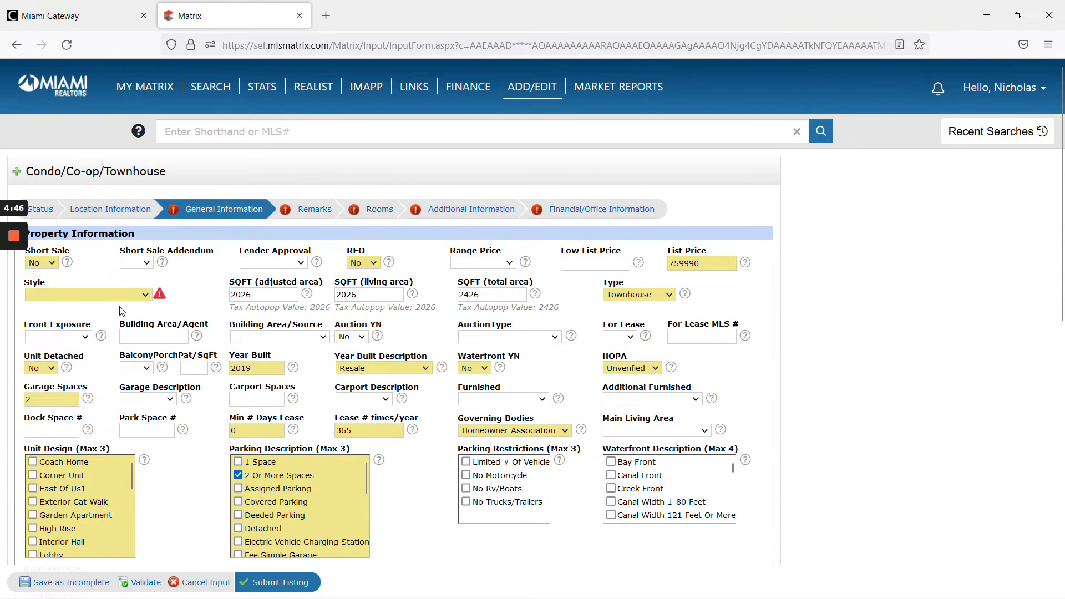
- Set Style to T51-Townhouse Fee Simple and validate the form again
left_click(112, 295)
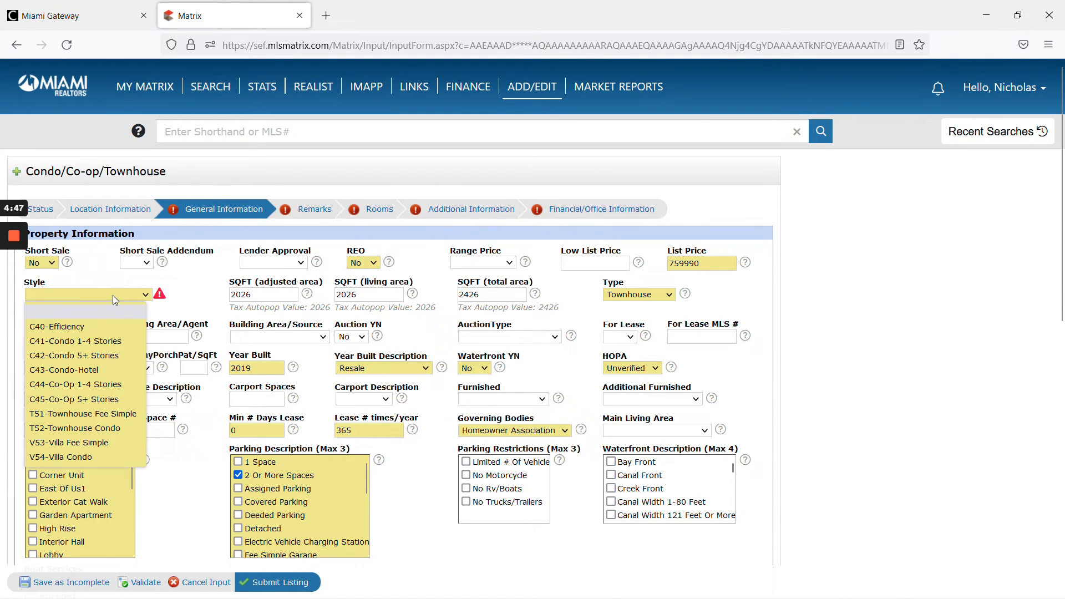
left_click(127, 417)
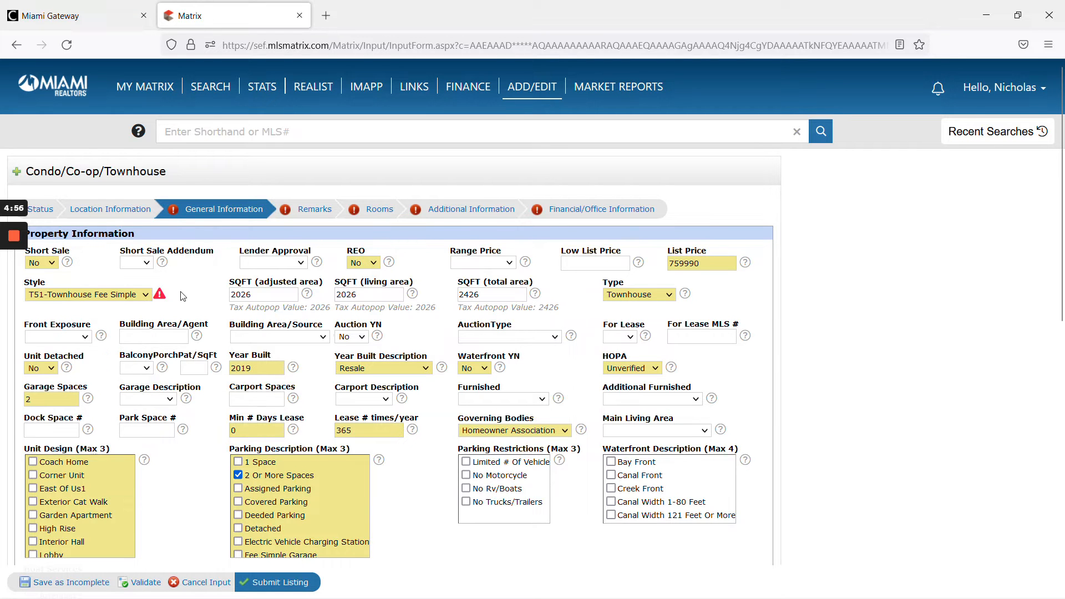
left_click(146, 581)
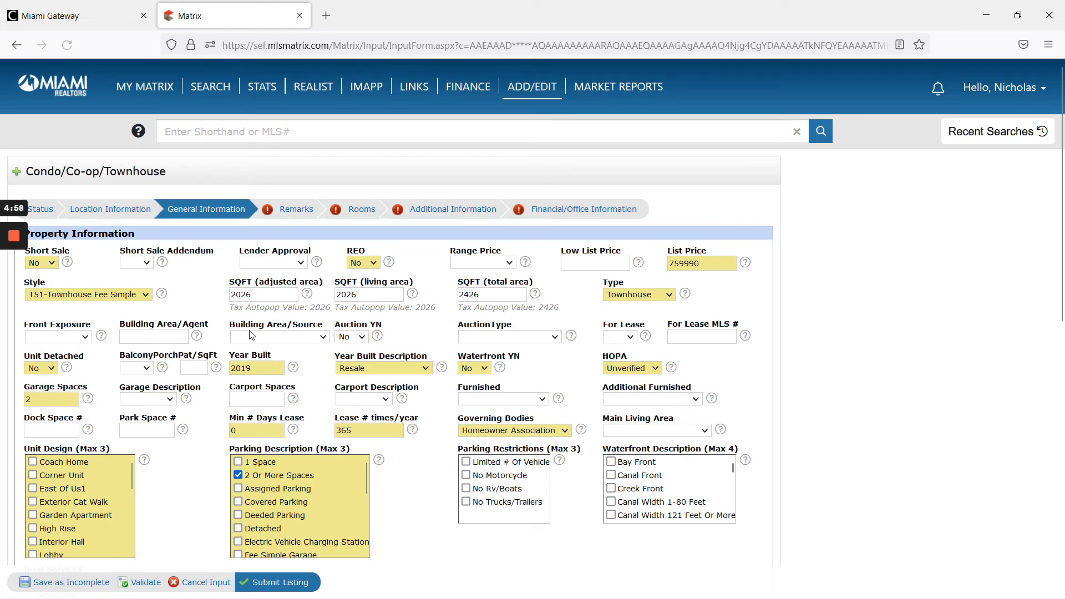
- Copy the ticket's listing description and paste it into the Remarks field on the Remarks section
left_click(292, 209)
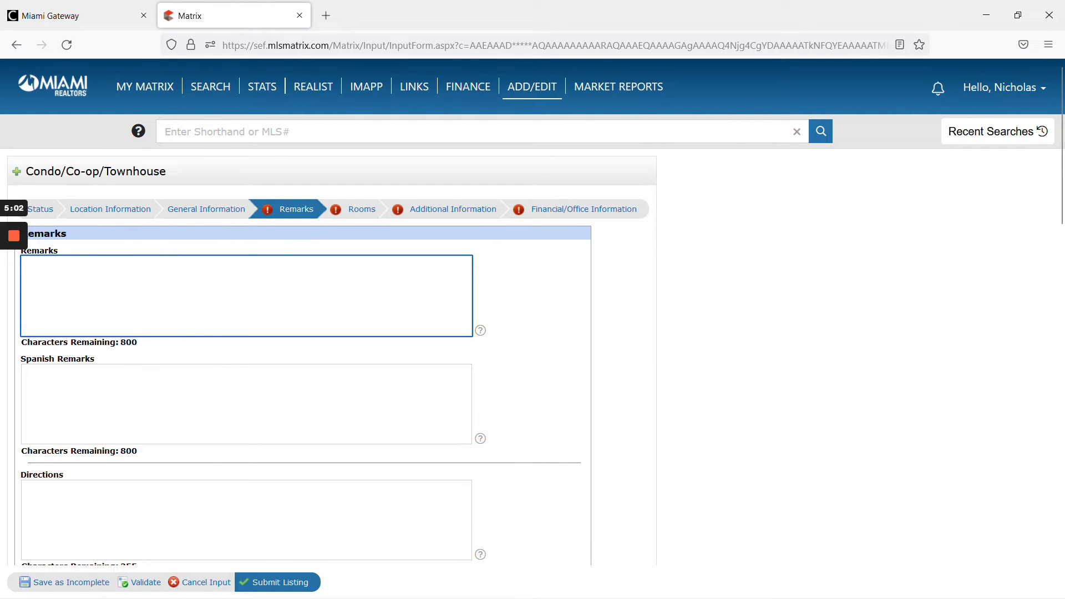
key("alt+Tab")
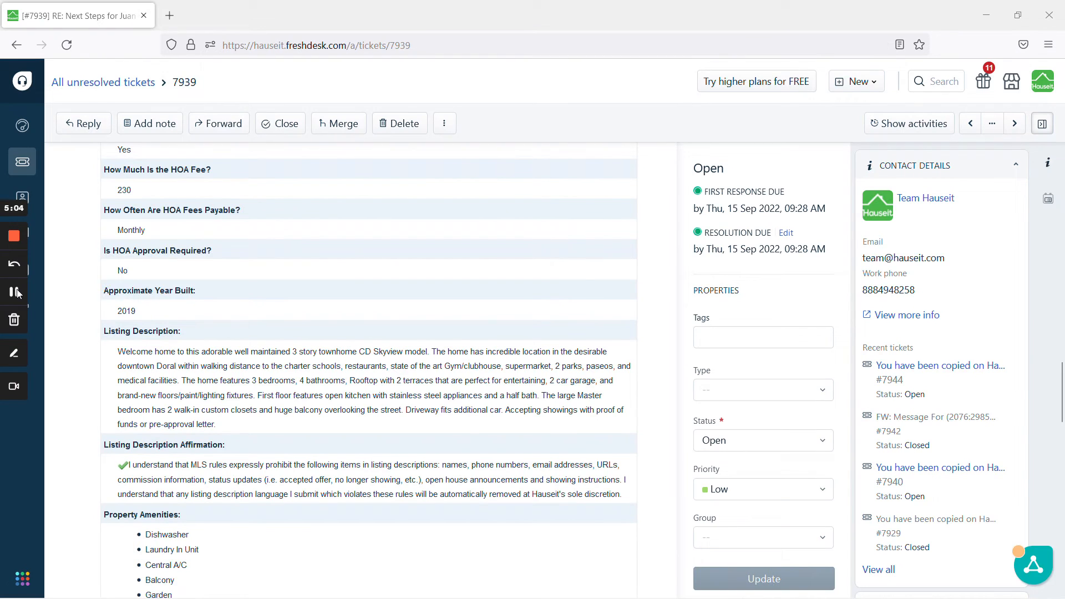
left_click_drag(226, 425, 118, 353)
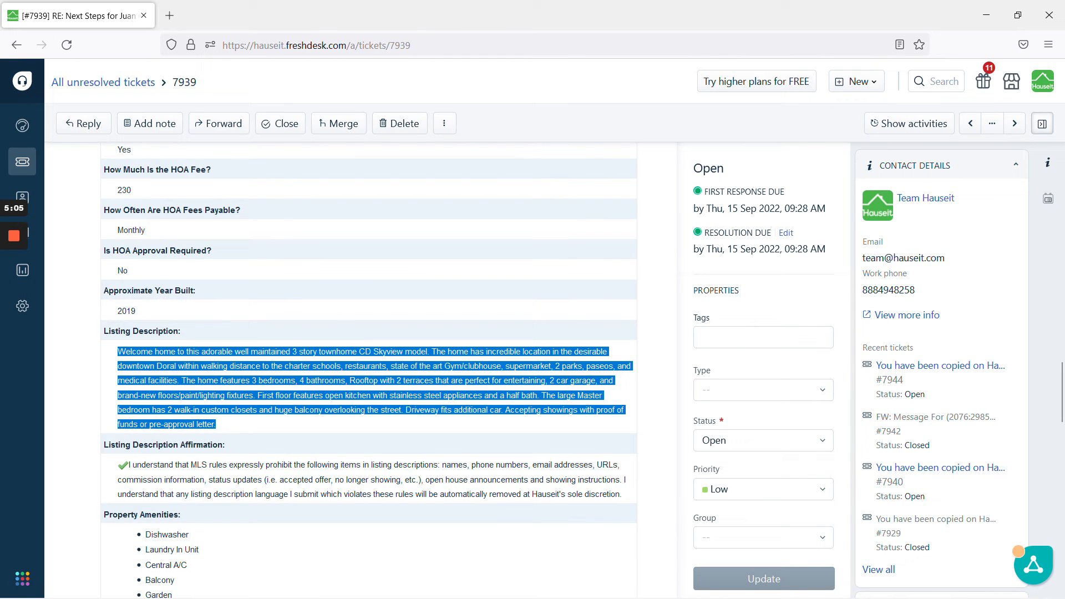
key("ctrl+c")
key("alt+Tab")
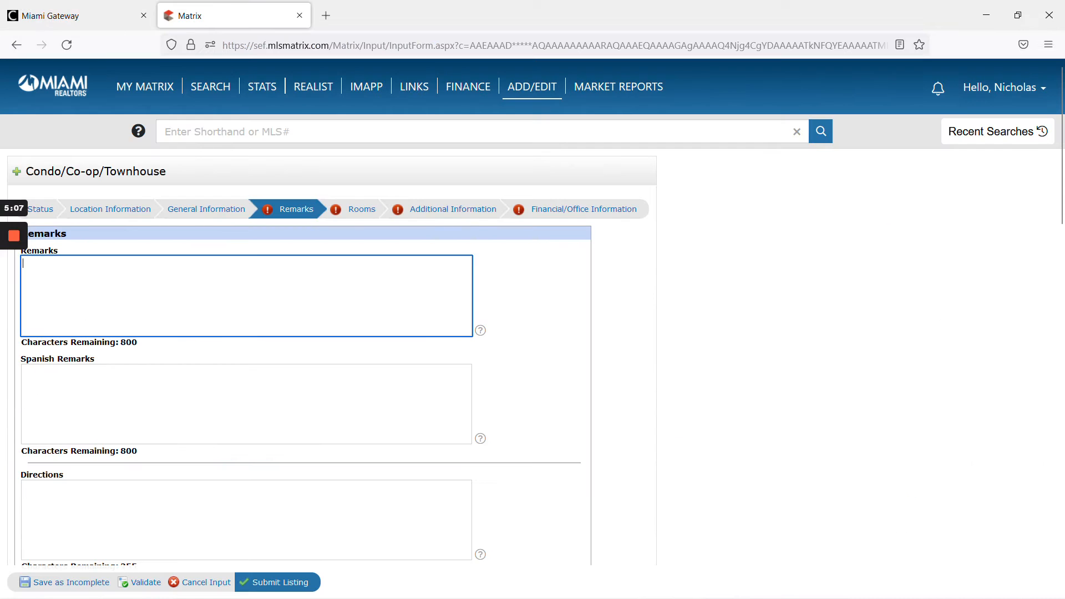
key("ctrl+v")
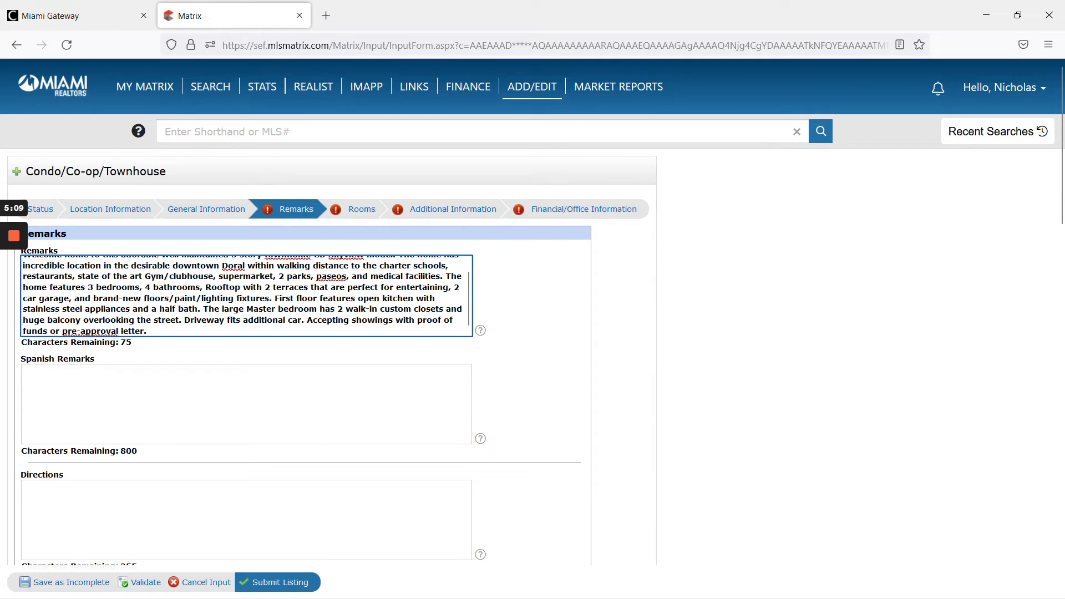
scroll(246, 296, "up", 1)
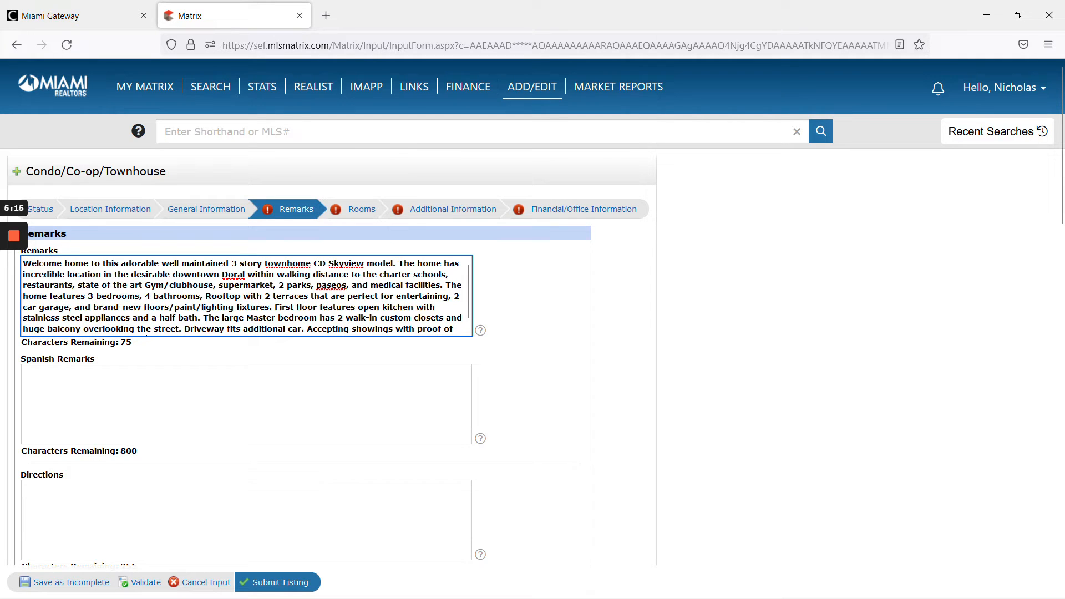
scroll(532, 333, "down", 3)
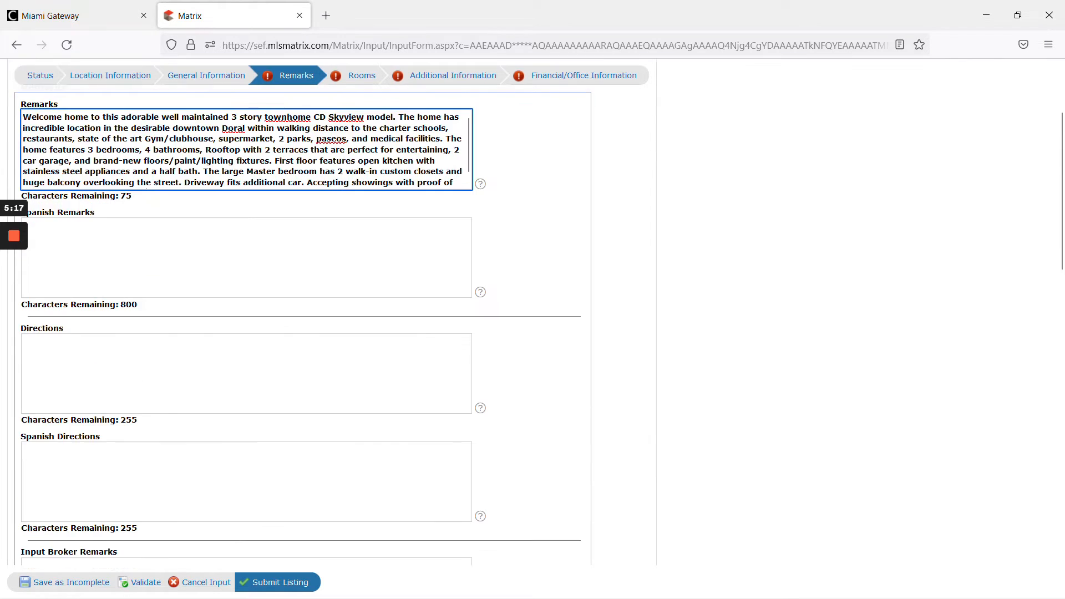
- Paste the description into Internet Remarks, trim it to end at 'in the desirable downtown Doral', and validate
scroll(245, 399, "down", 9)
left_click(245, 313)
key("ctrl+v")
left_click_drag(146, 344, 349, 287)
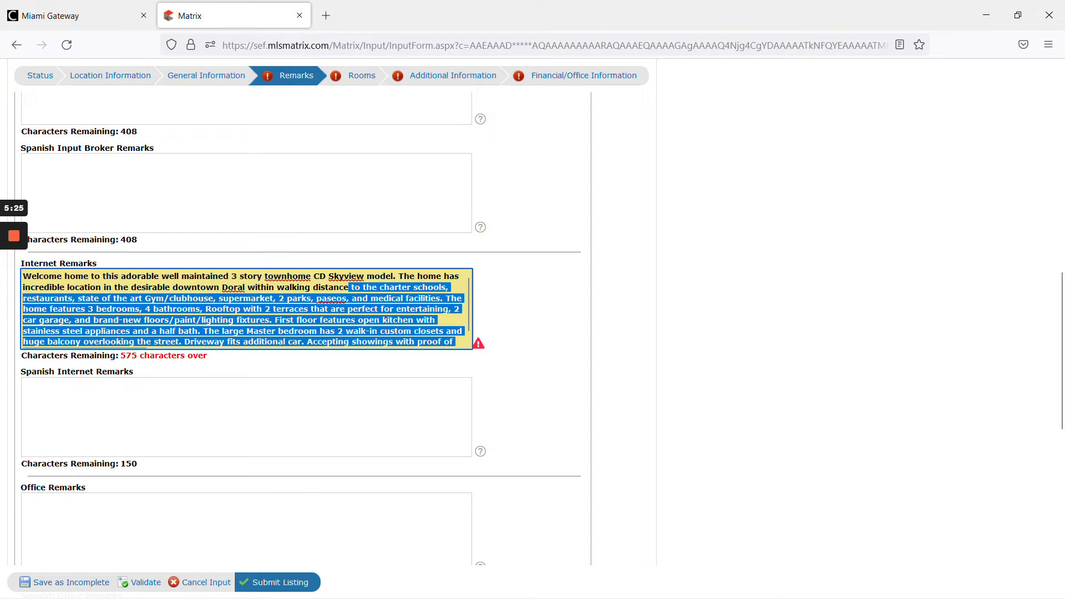
key("BackSpace")
key("ctrl+shift+Left")
key("ctrl+shift+Left")
key("ctrl+shift+Left")
key("BackSpace")
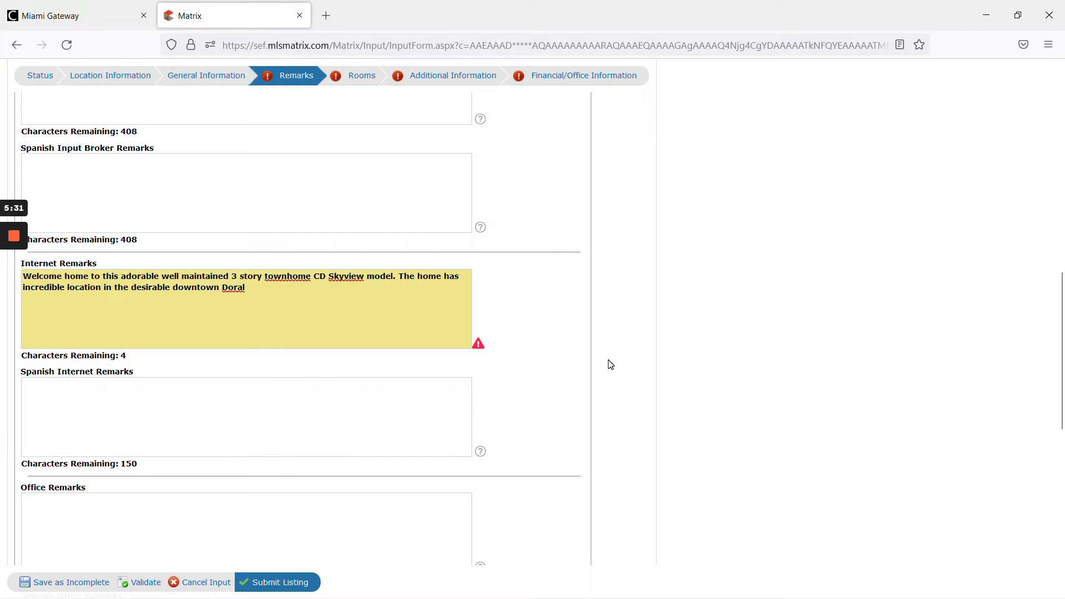
scroll(607, 364, "down", 10)
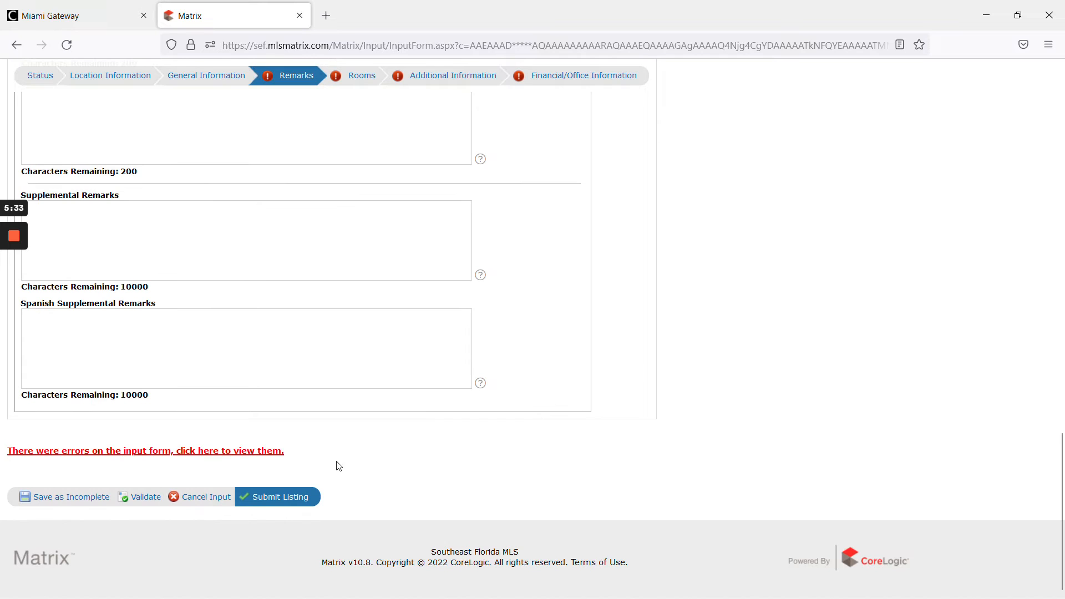
left_click(144, 497)
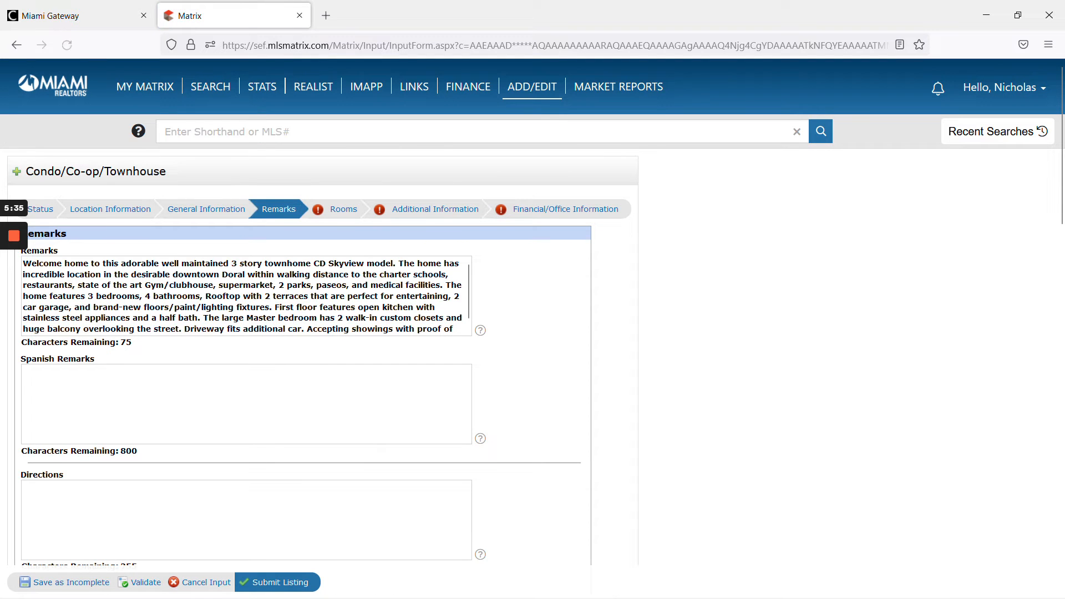
- Open the Rooms section, check a Bedroom Description option, and validate
left_click(343, 209)
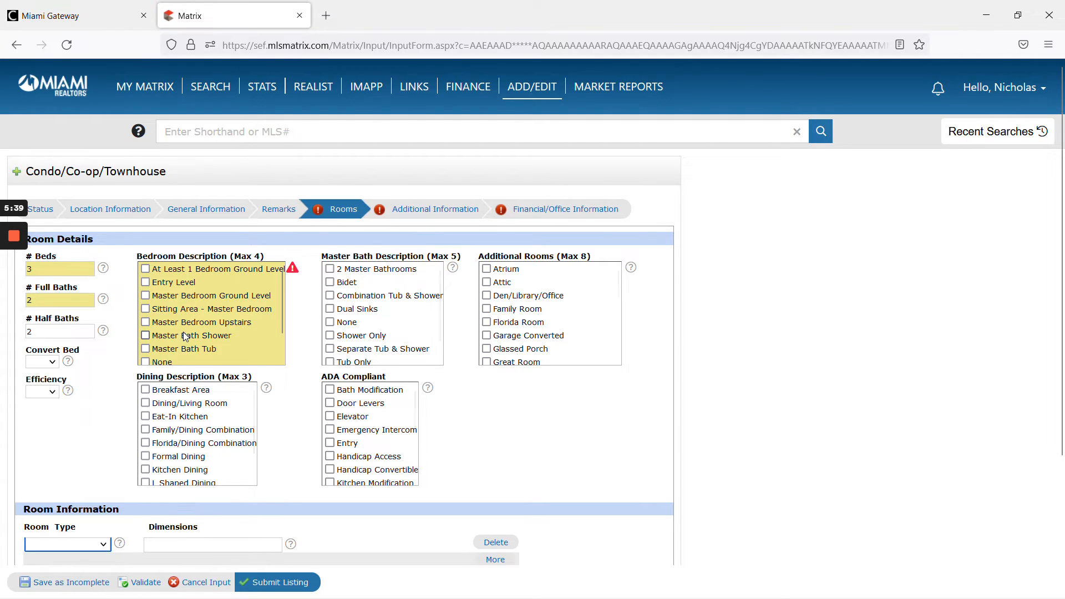
scroll(195, 327, "down", 1)
left_click(156, 346)
left_click(125, 577)
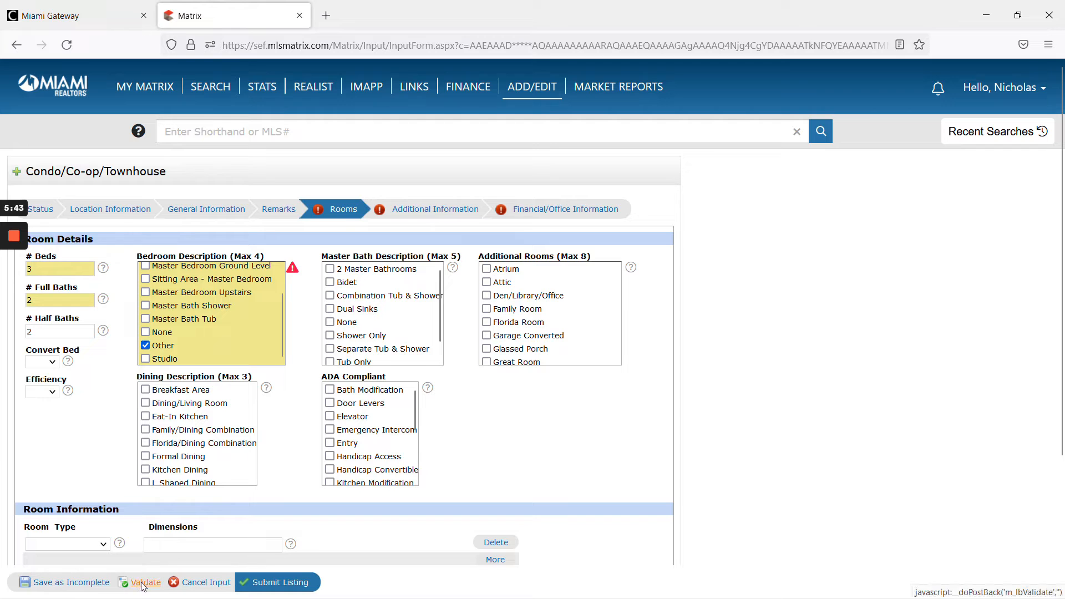
- Open the Additional Information section and set Pets Allowed to Yes
left_click(396, 214)
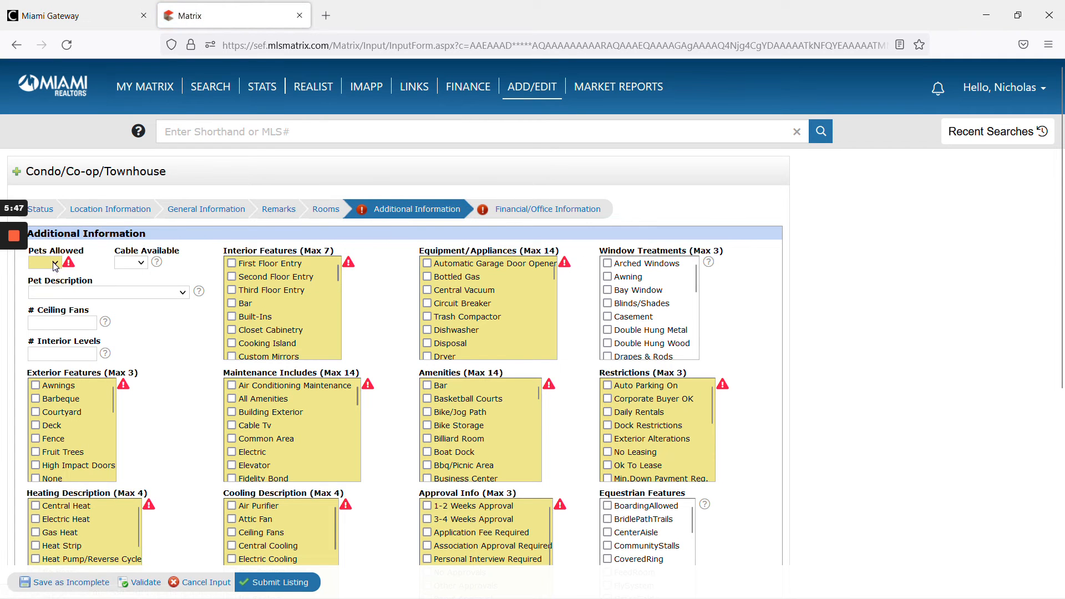
left_click(55, 263)
left_click(39, 294)
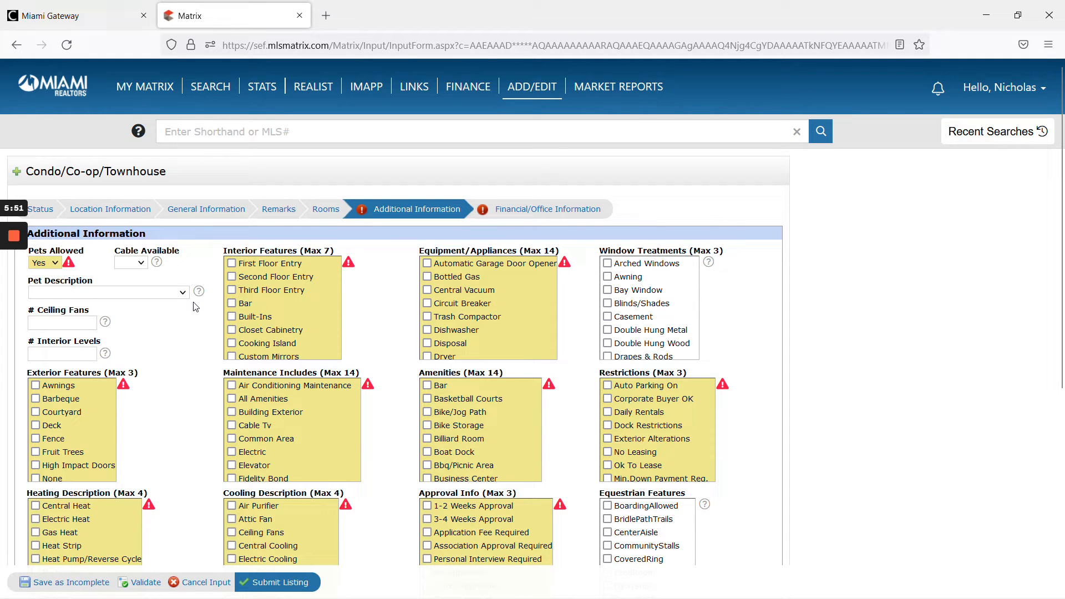
- Check Electric Heat under Heating Description and Electric Cooling under Cooling Description per the ticket, then validate
key("alt+Tab")
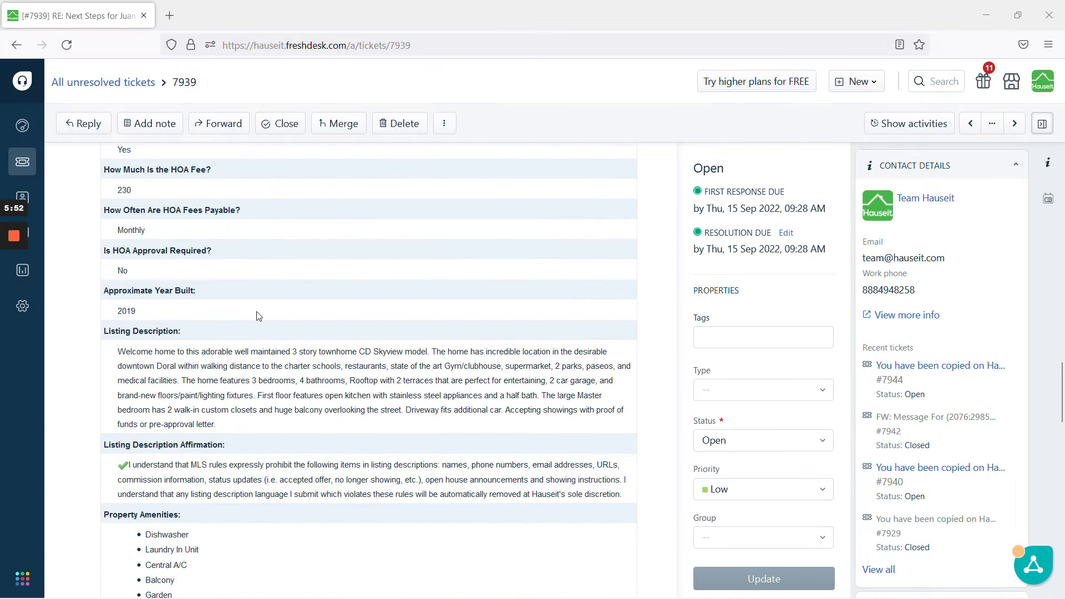
scroll(268, 320, "up", 2)
scroll(269, 322, "down", 8)
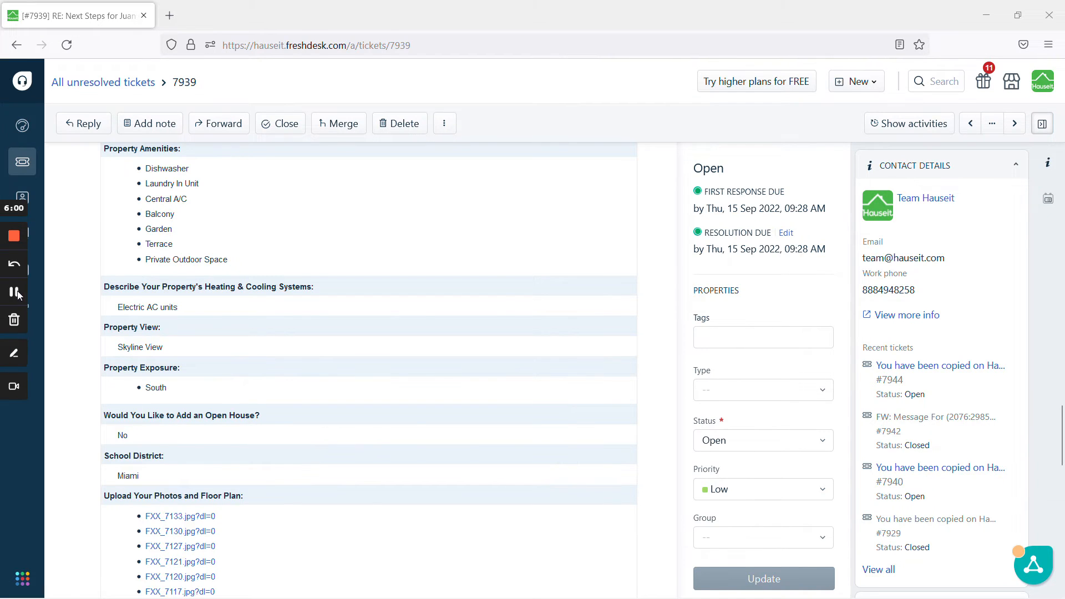
key("alt+Tab")
left_click(35, 446)
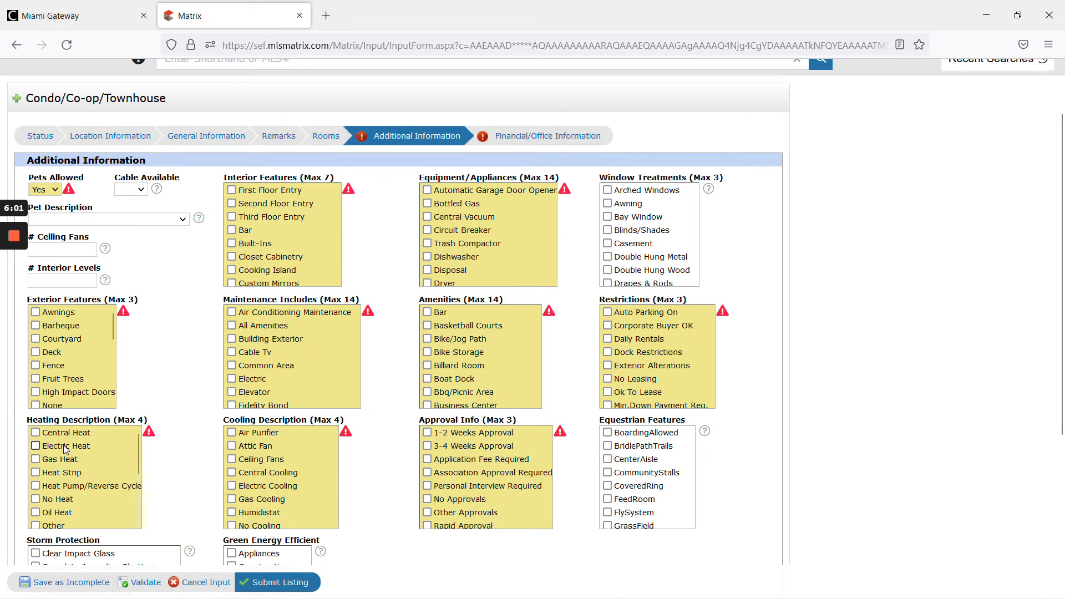
scroll(272, 466, "down", 2)
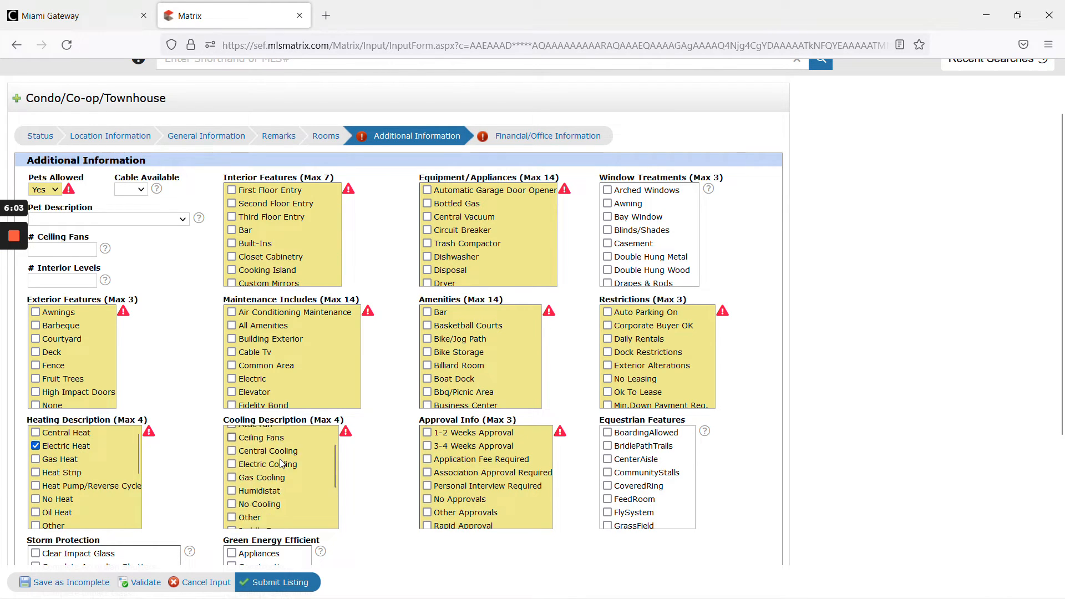
left_click(283, 432)
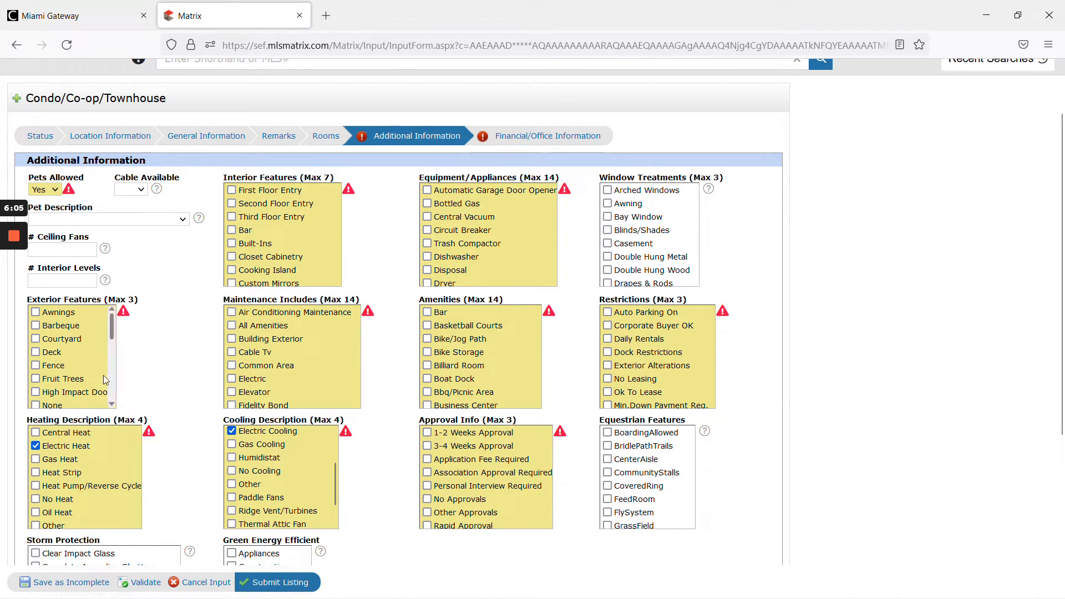
left_click(140, 582)
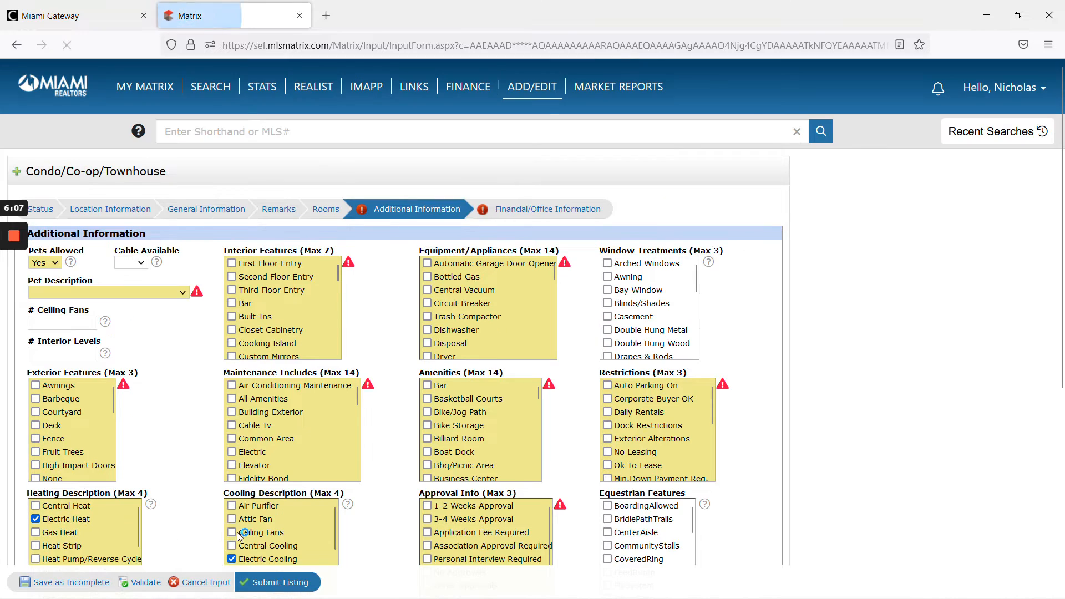
- Check Unknown under Approval Info and validate the Additional Information section
scroll(226, 458, "down", 3)
scroll(227, 457, "up", 2)
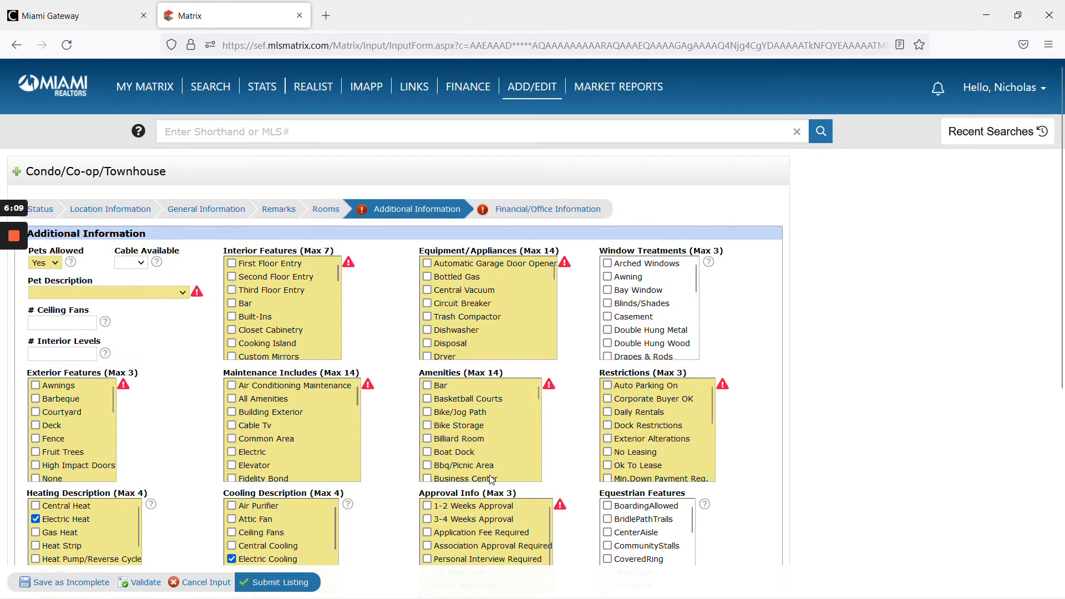
scroll(491, 479, "down", 1)
scroll(436, 487, "down", 1)
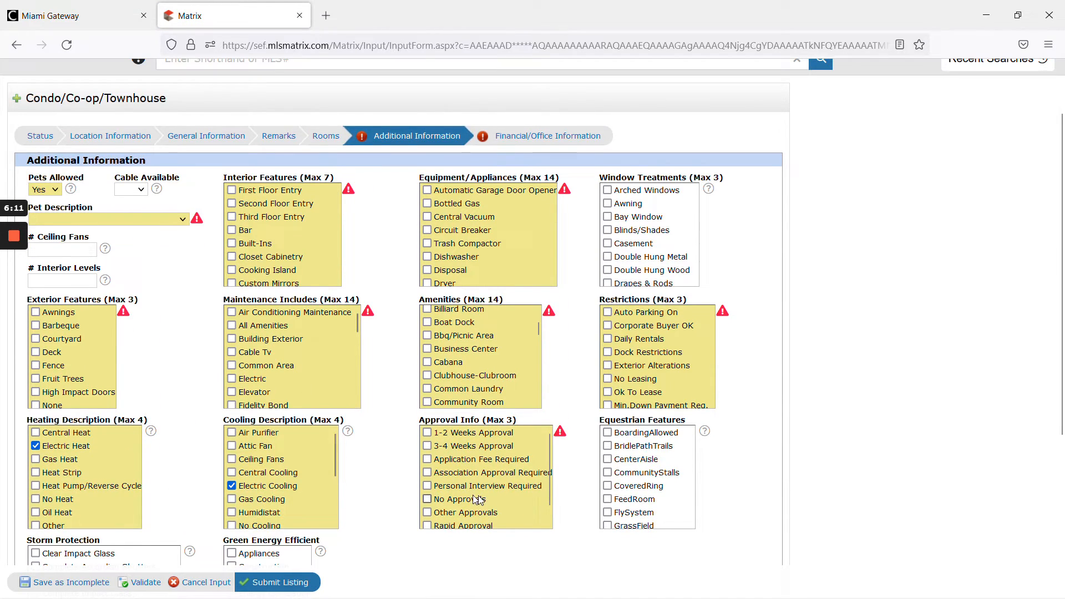
scroll(472, 500, "down", 1)
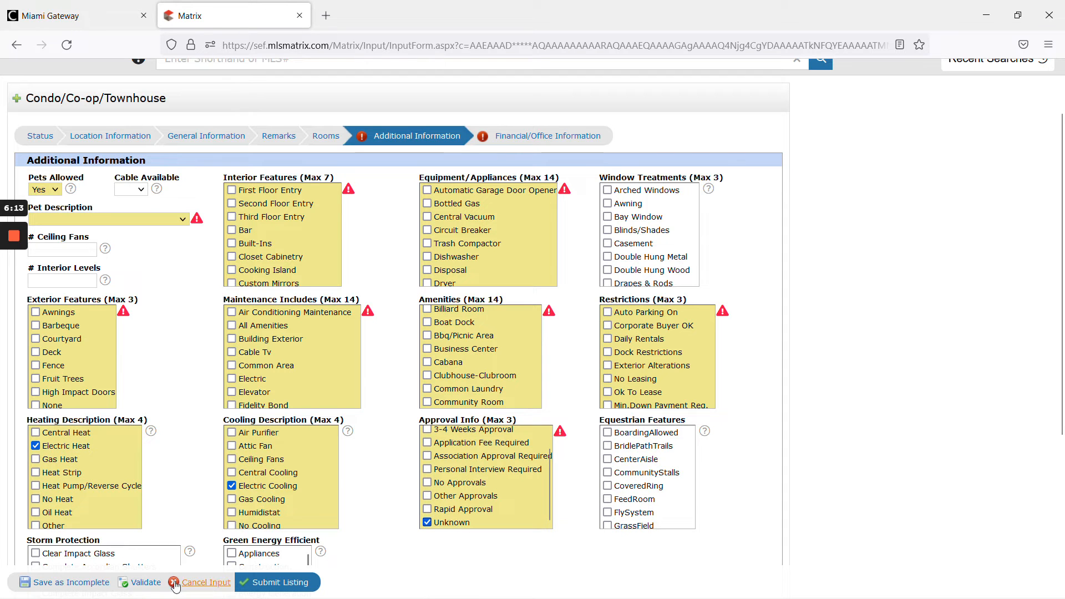
left_click(140, 582)
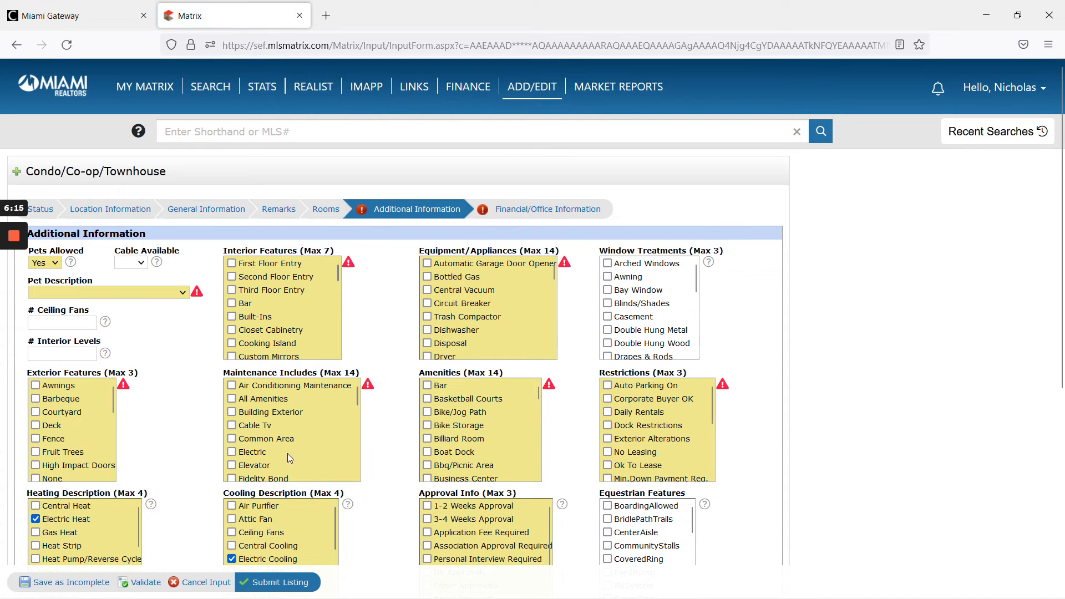
- Set Pet Description to None and validate
mouse_move(3, 368)
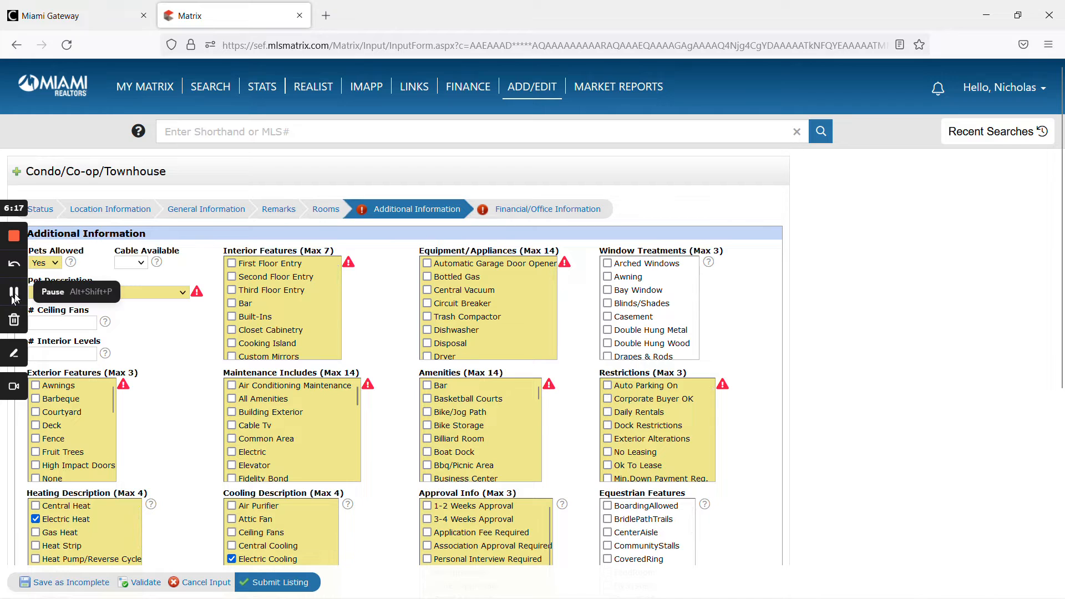
left_click(122, 291)
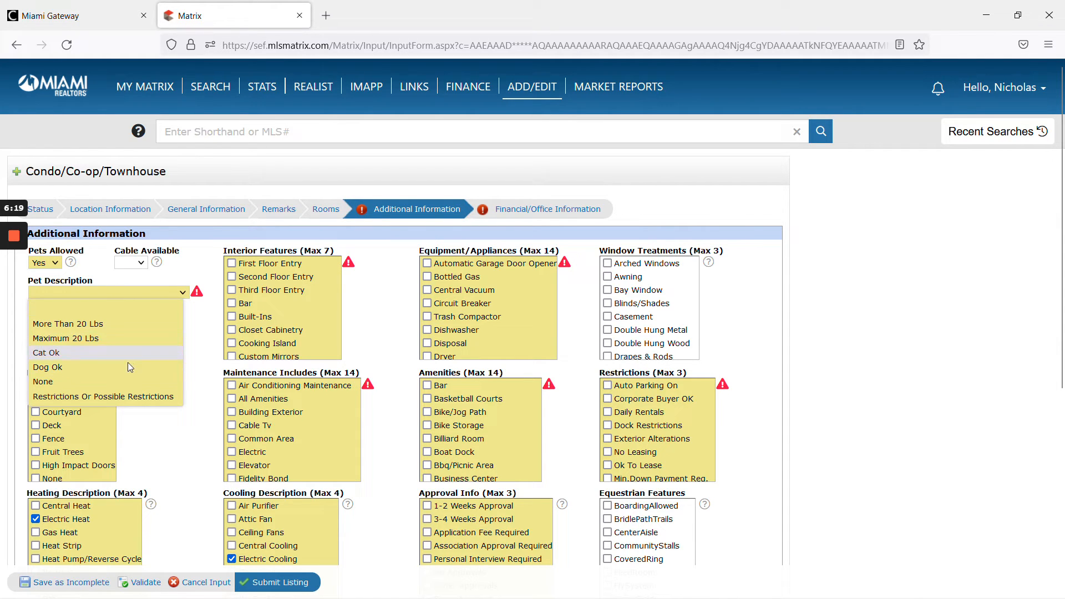
left_click(113, 383)
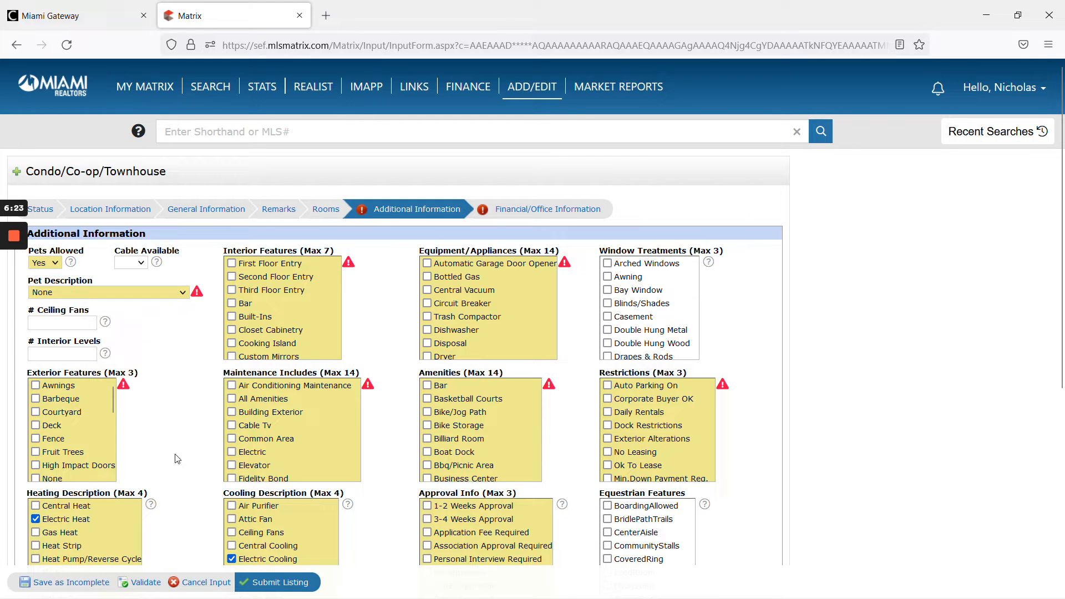
left_click(143, 582)
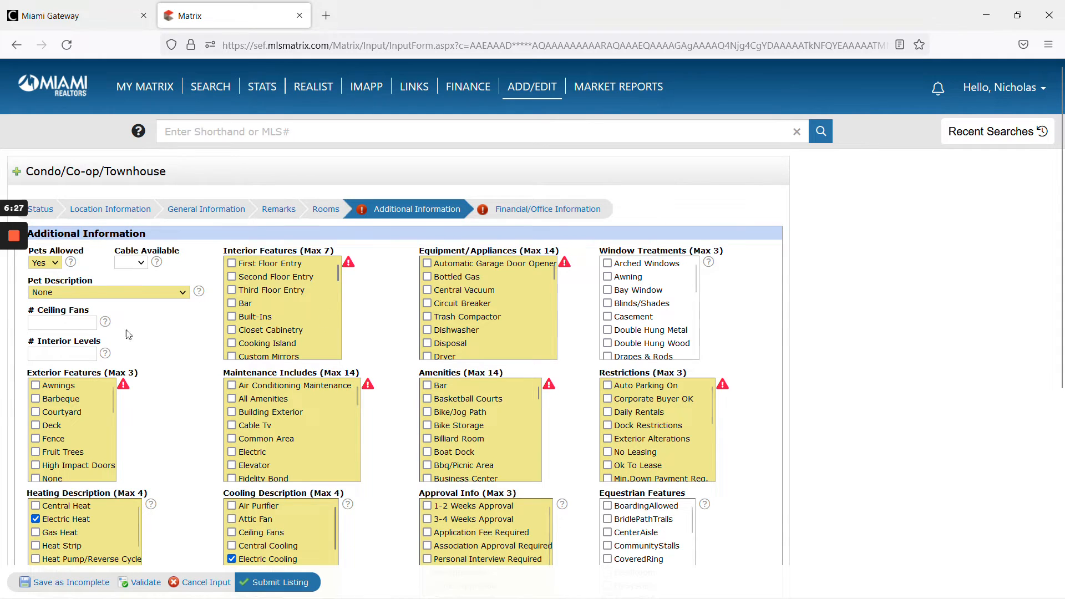
left_click(9, 294)
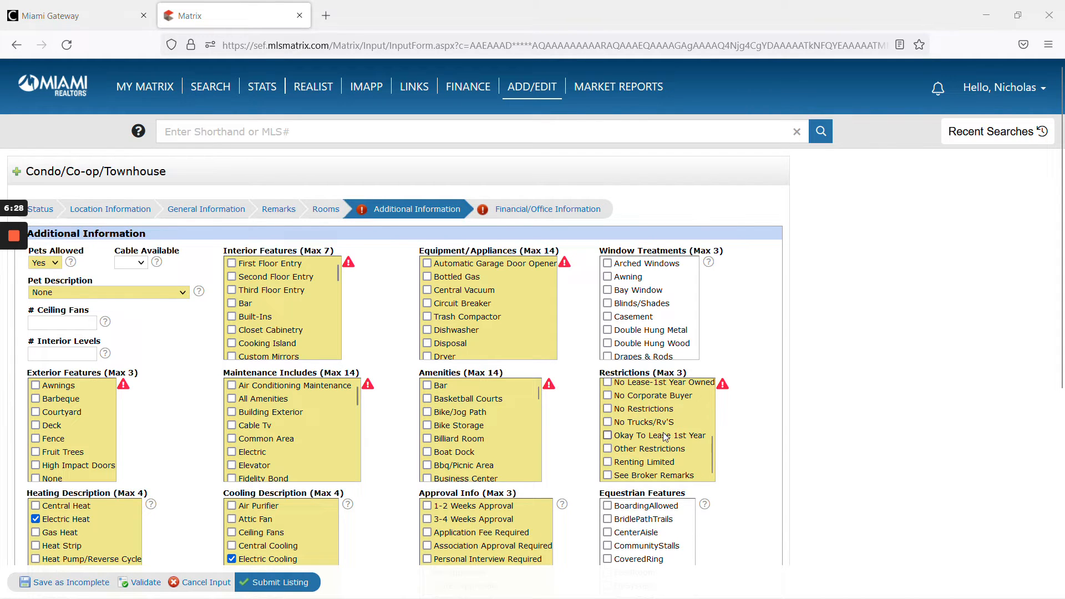
scroll(668, 438, "up", 3)
scroll(672, 429, "down", 4)
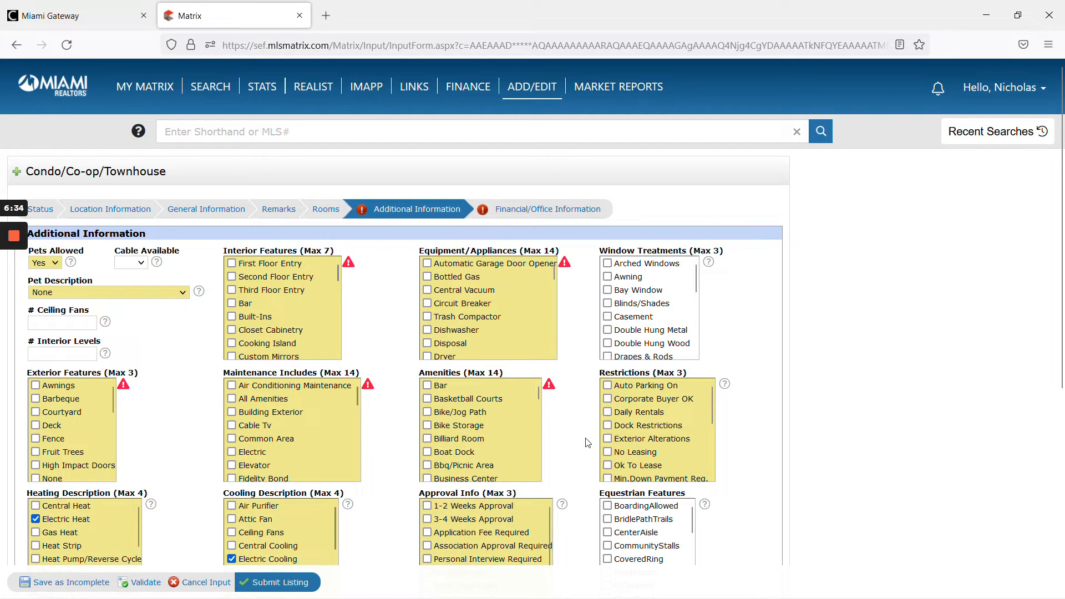
scroll(585, 438, "down", 4)
scroll(585, 438, "up", 4)
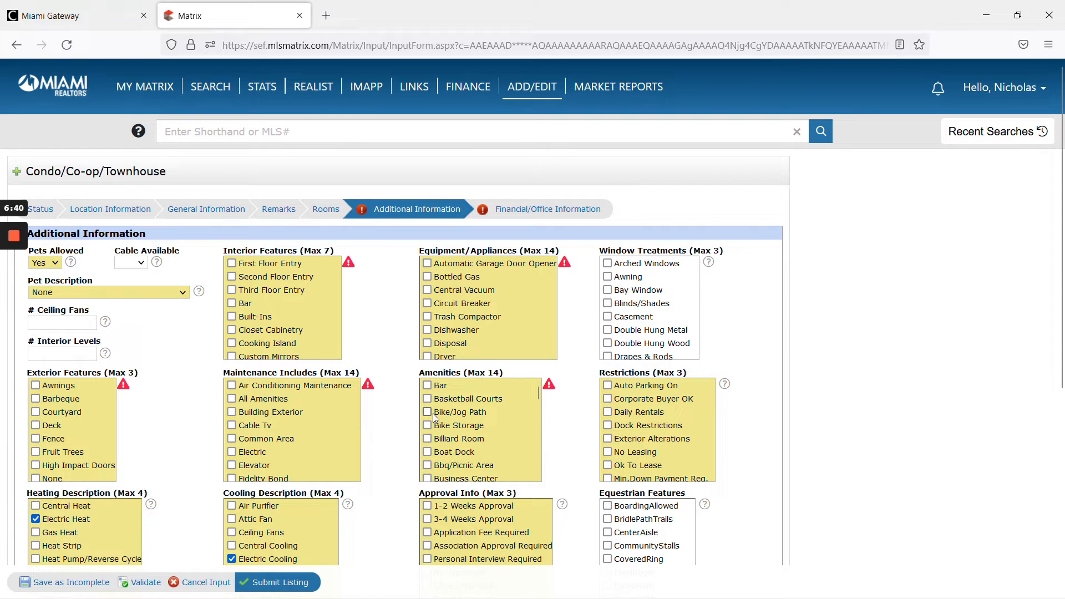
mouse_move(15, 294)
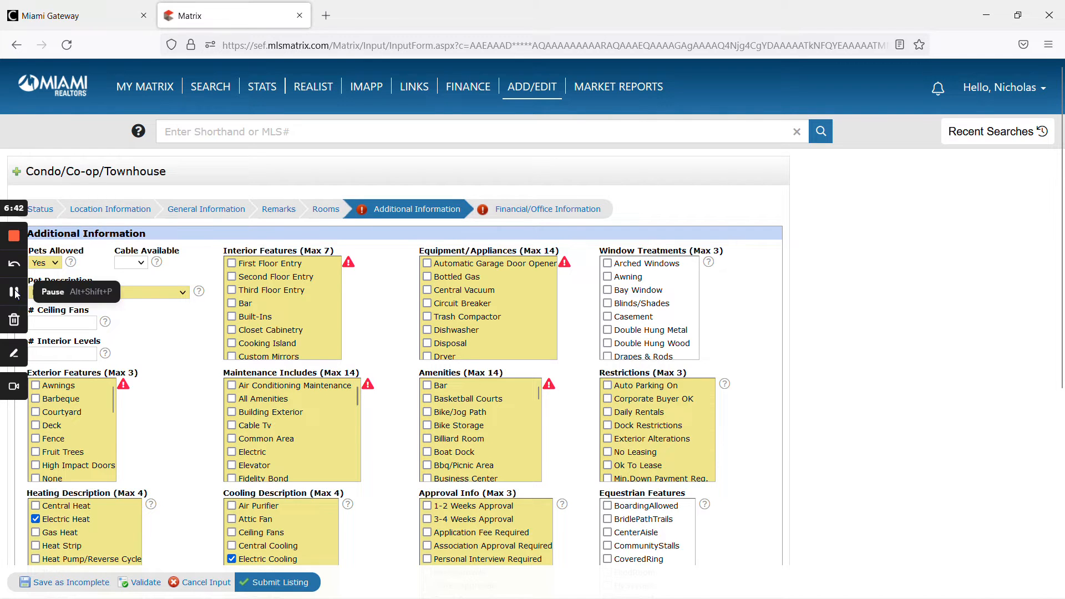
left_click(15, 294)
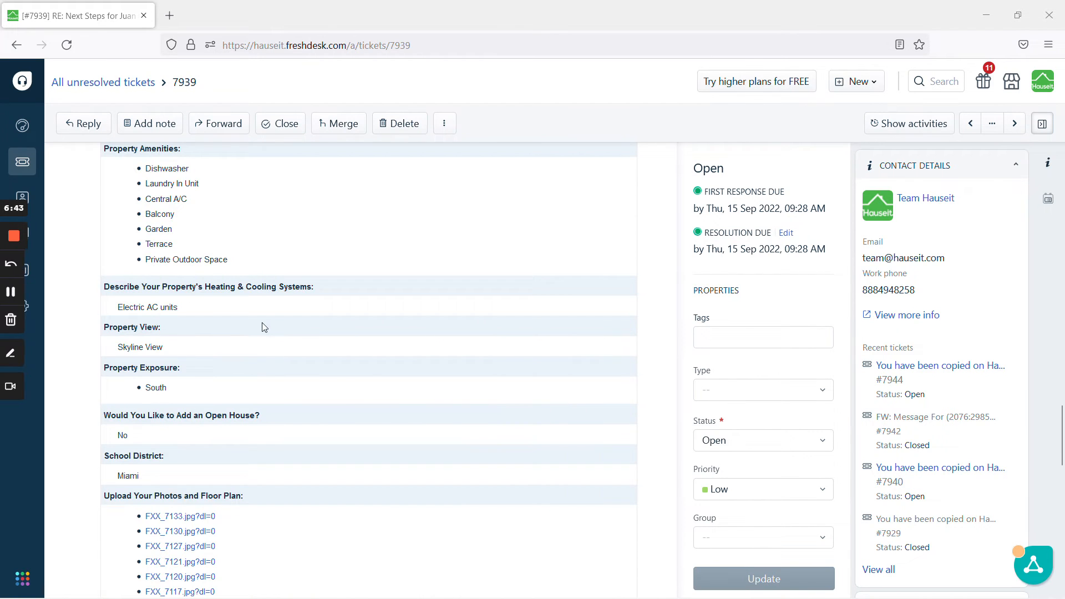
- Review the ticket's listing description and property amenities for the remaining feature fields
scroll(261, 332, "up", 4)
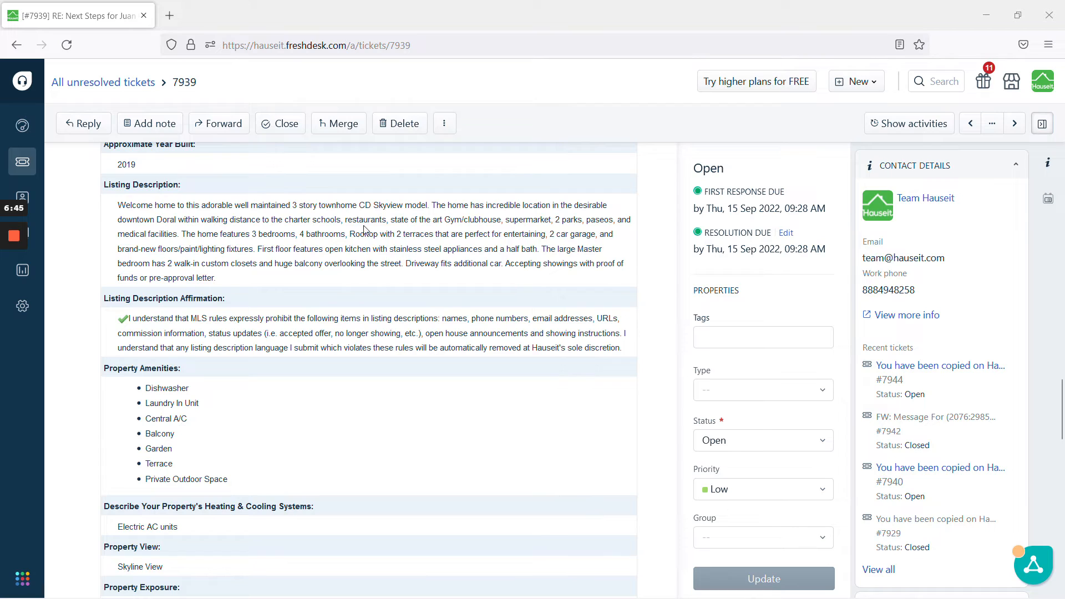
mouse_move(440, 220)
left_mouse_down()
mouse_move(501, 219)
mouse_move(437, 221)
left_mouse_up()
left_click(504, 220)
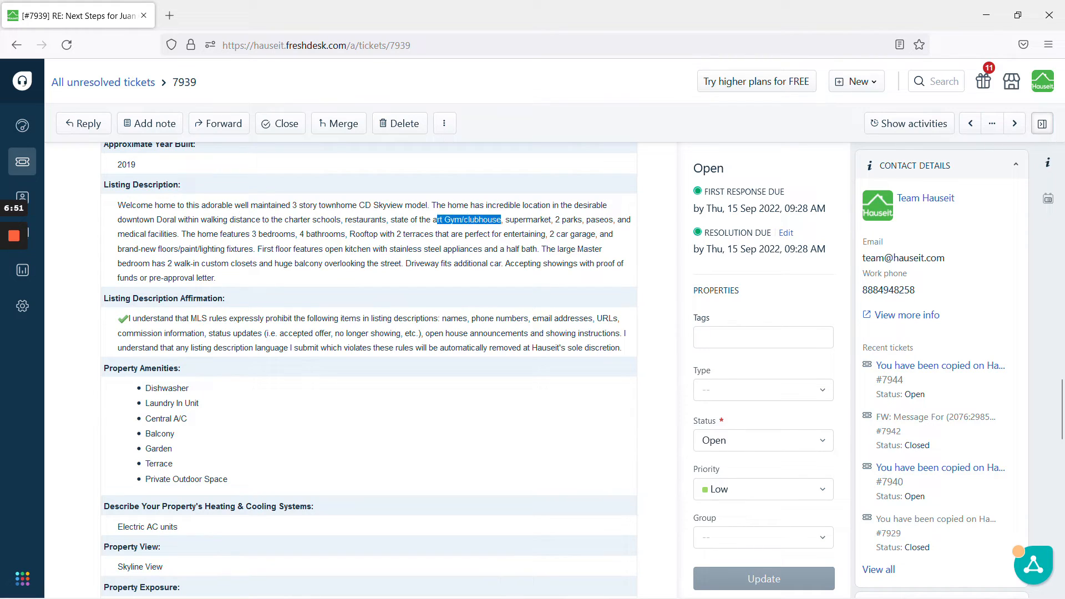
left_click(225, 469)
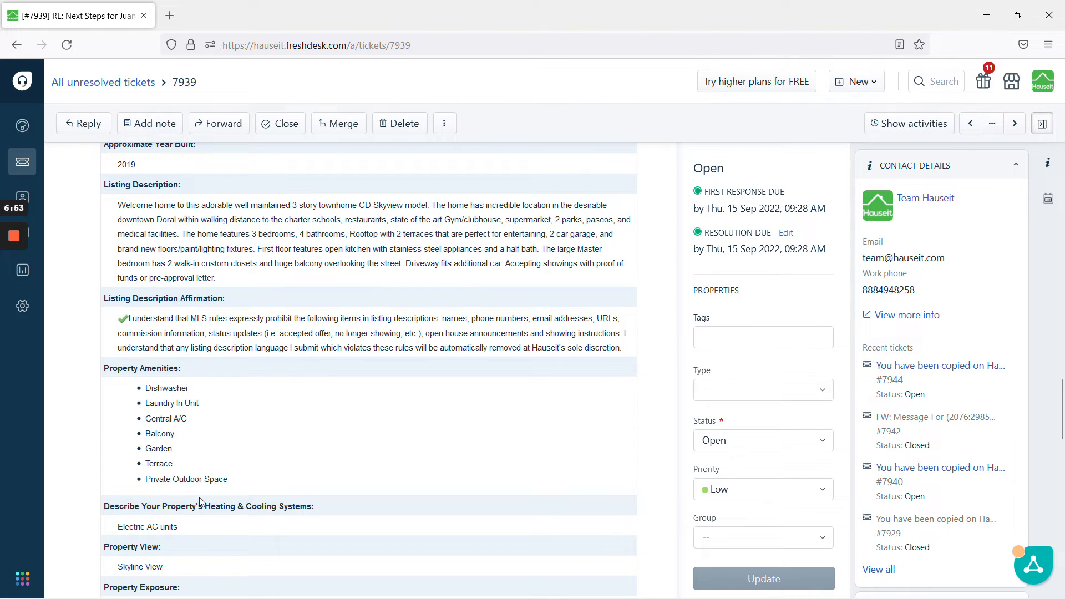
mouse_move(13, 315)
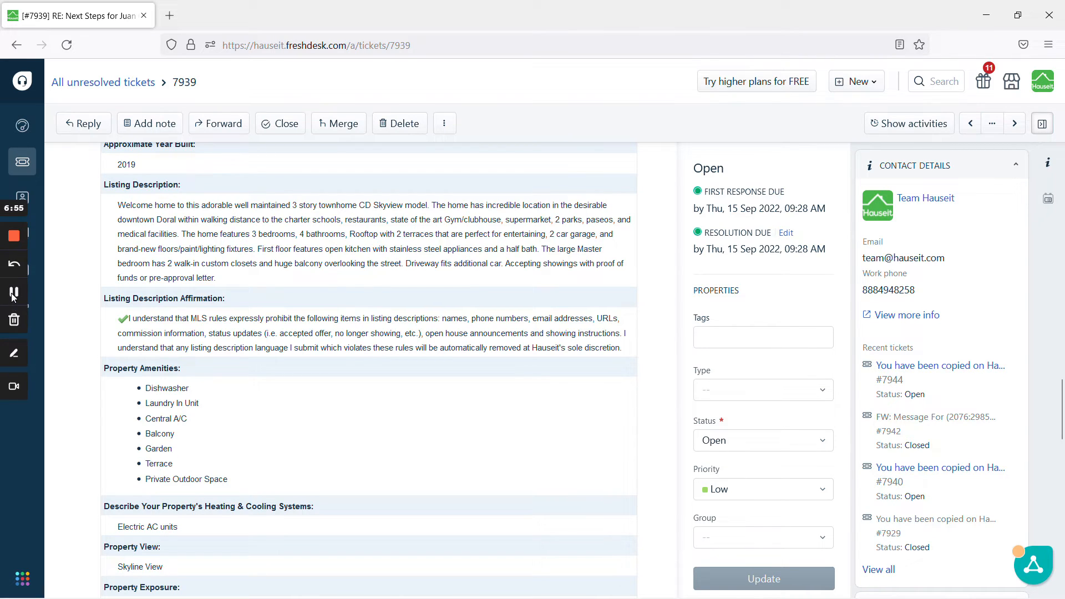
left_click(13, 294)
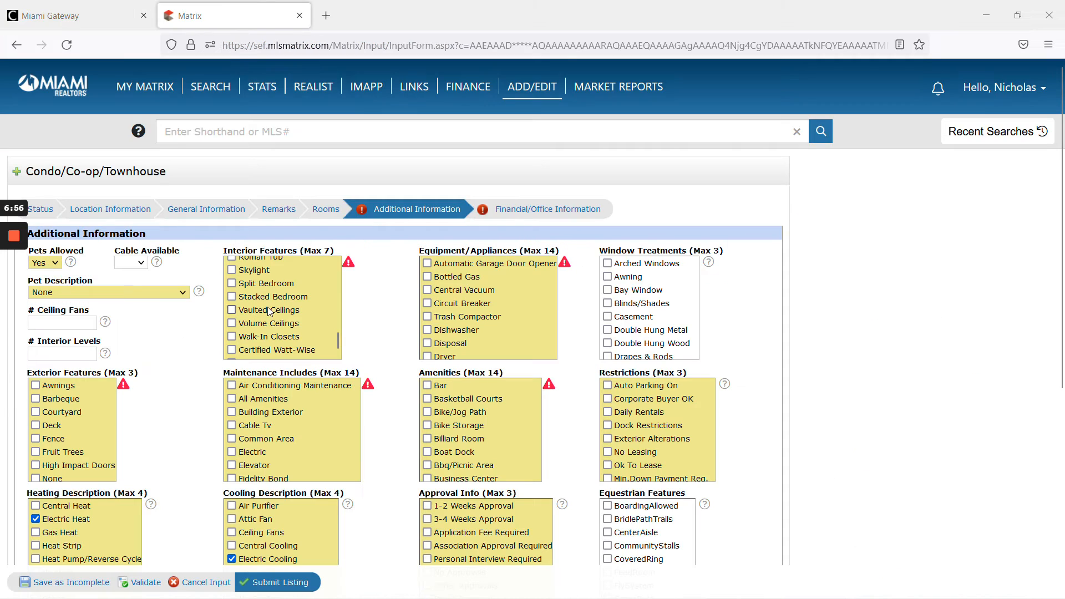
- Check Recreation Facilities under Maintenance Includes in the Additional Information section
scroll(282, 316, "down", 3)
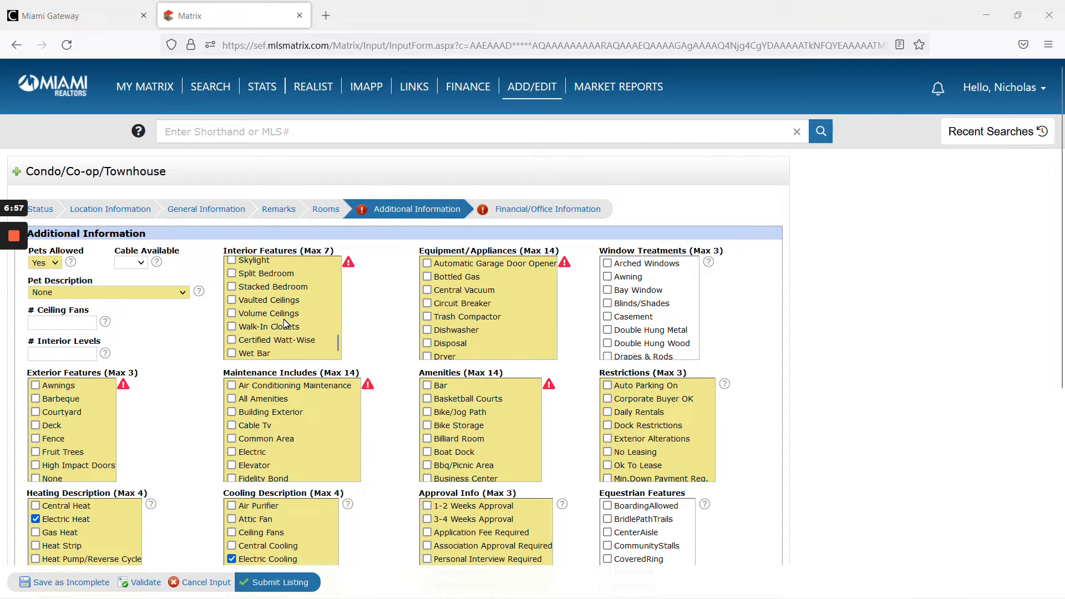
scroll(284, 322, "up", 4)
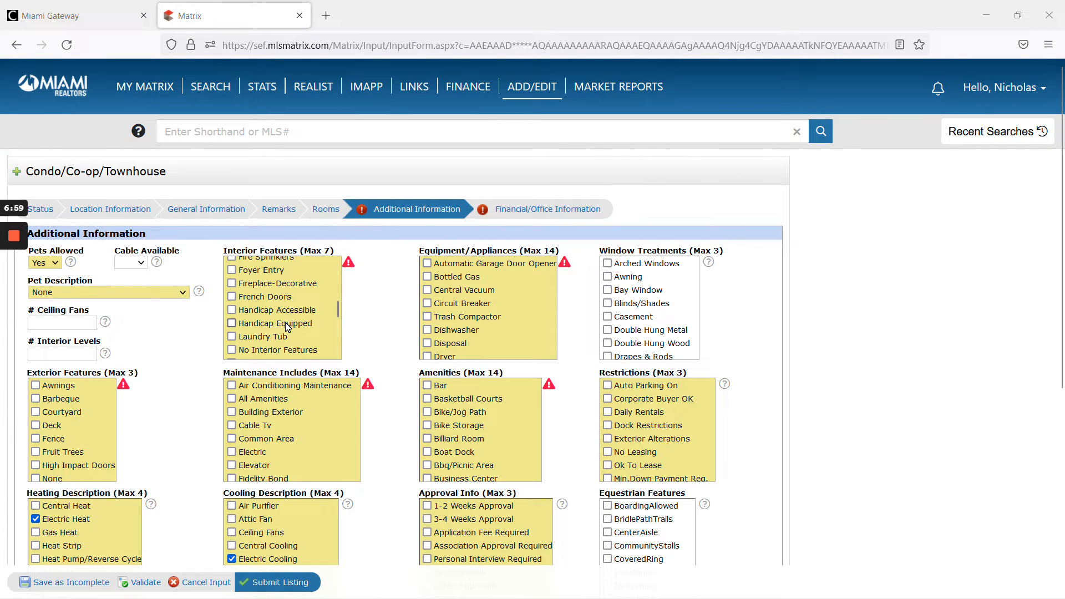
scroll(283, 335, "up", 3)
scroll(283, 341, "up", 2)
scroll(284, 340, "down", 6)
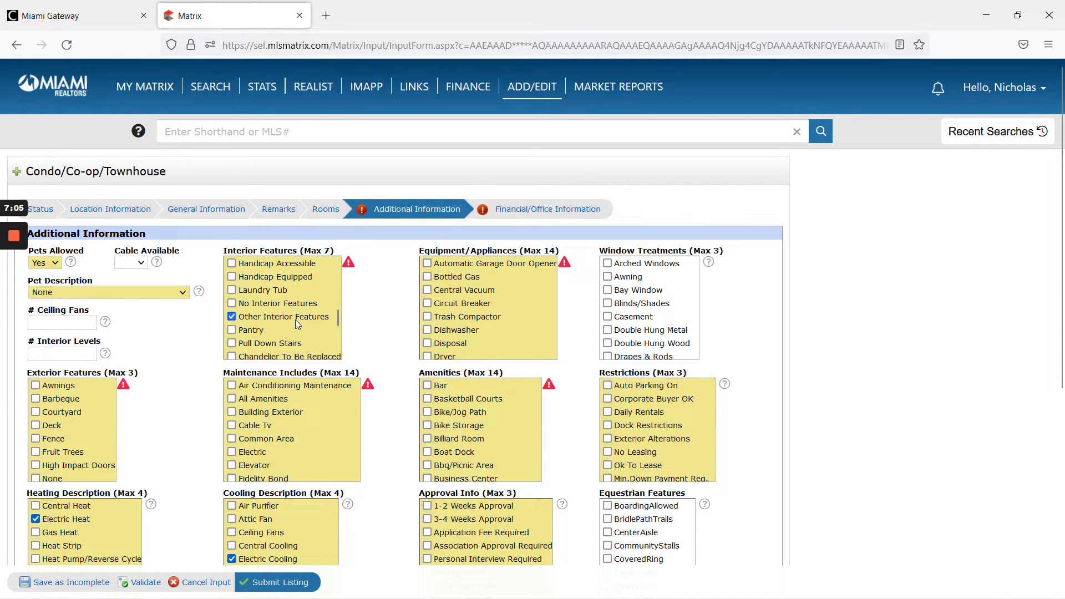
scroll(295, 320, "down", 3)
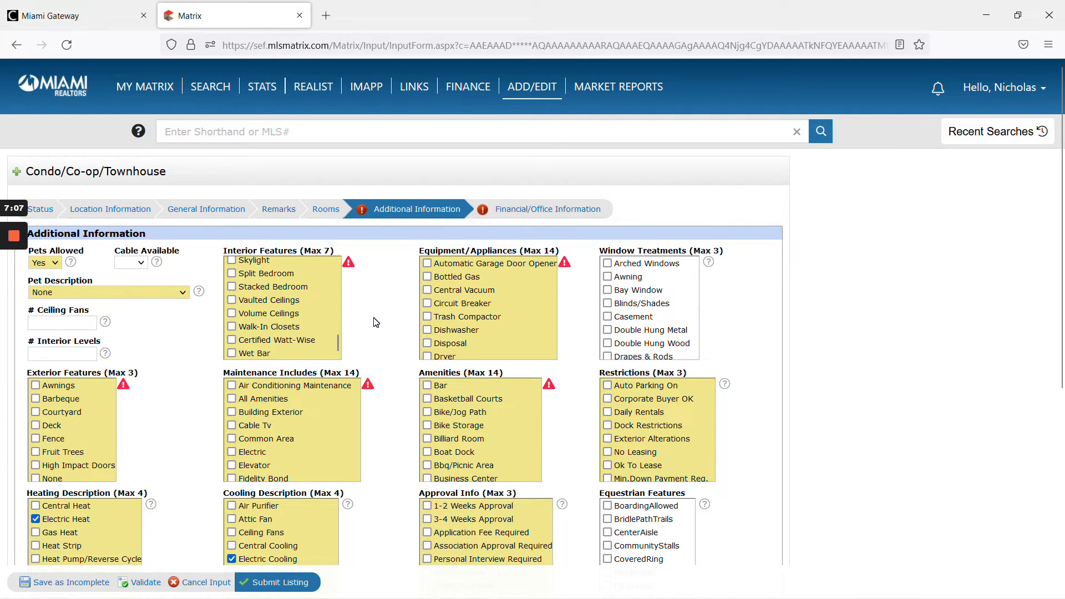
scroll(375, 321, "down", 1)
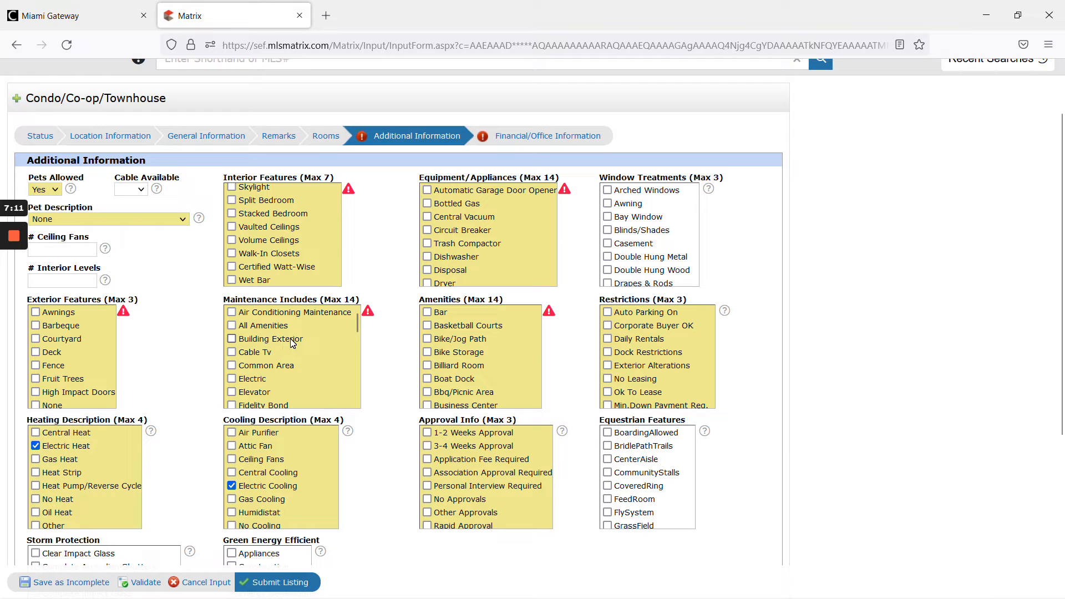
scroll(295, 339, "down", 8)
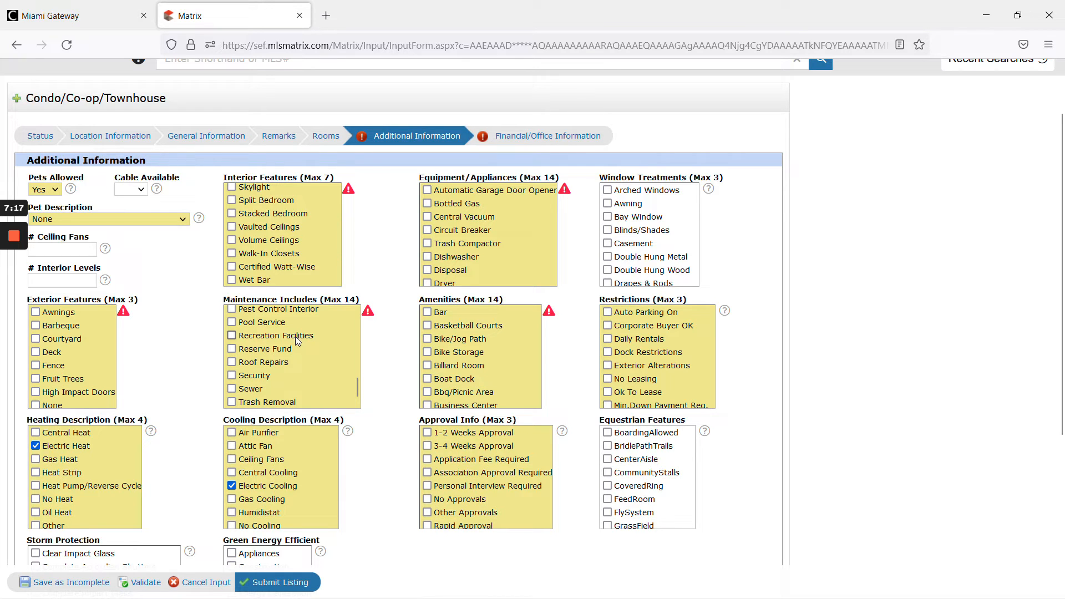
left_click(299, 337)
scroll(300, 339, "down", 1)
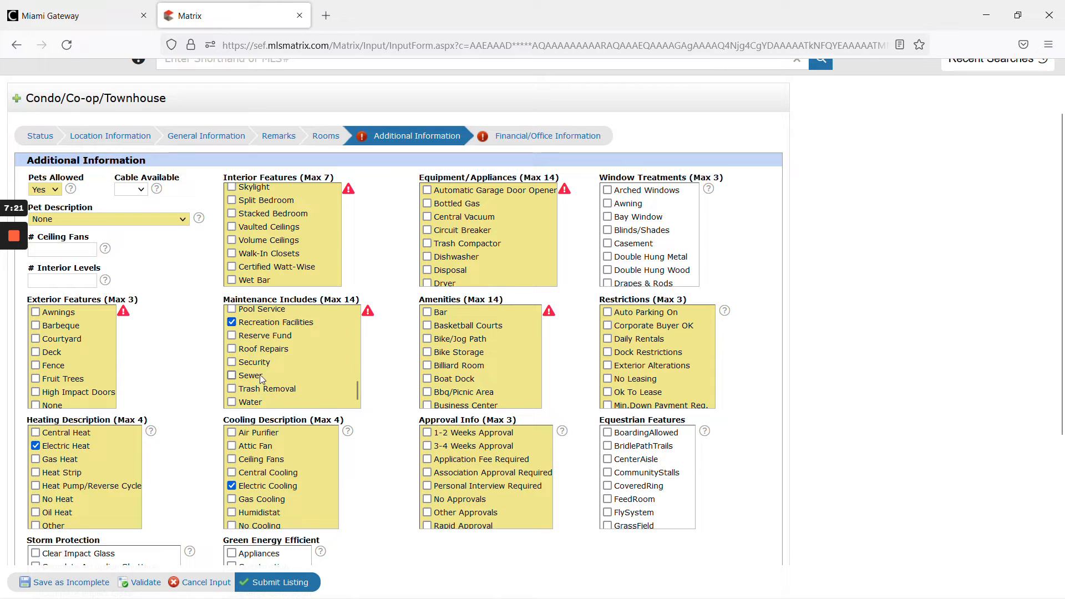
scroll(280, 373, "up", 2)
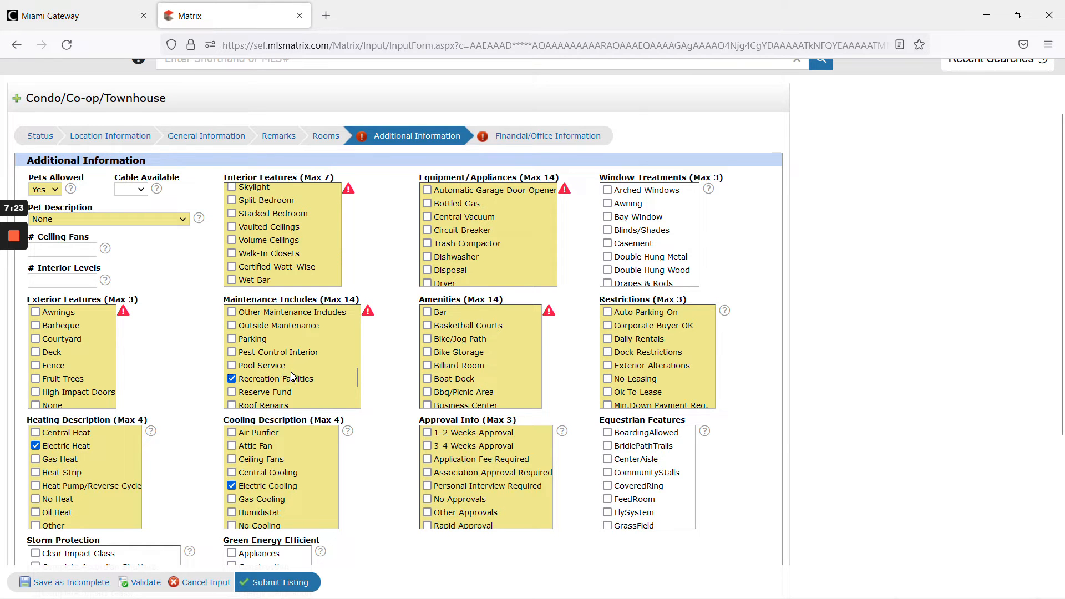
scroll(292, 377, "up", 2)
scroll(292, 376, "up", 2)
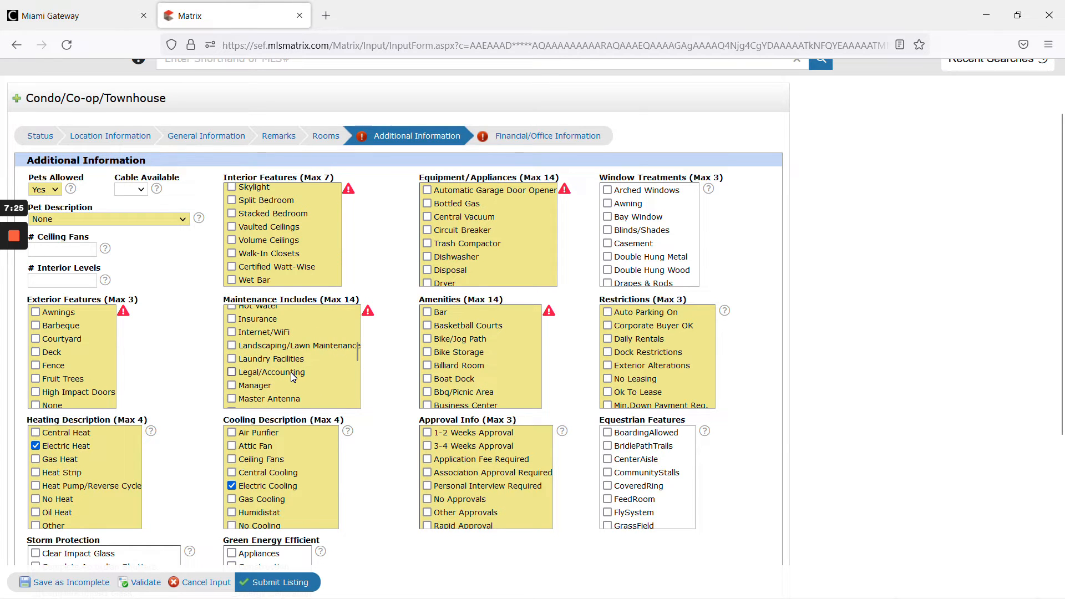
scroll(293, 376, "up", 4)
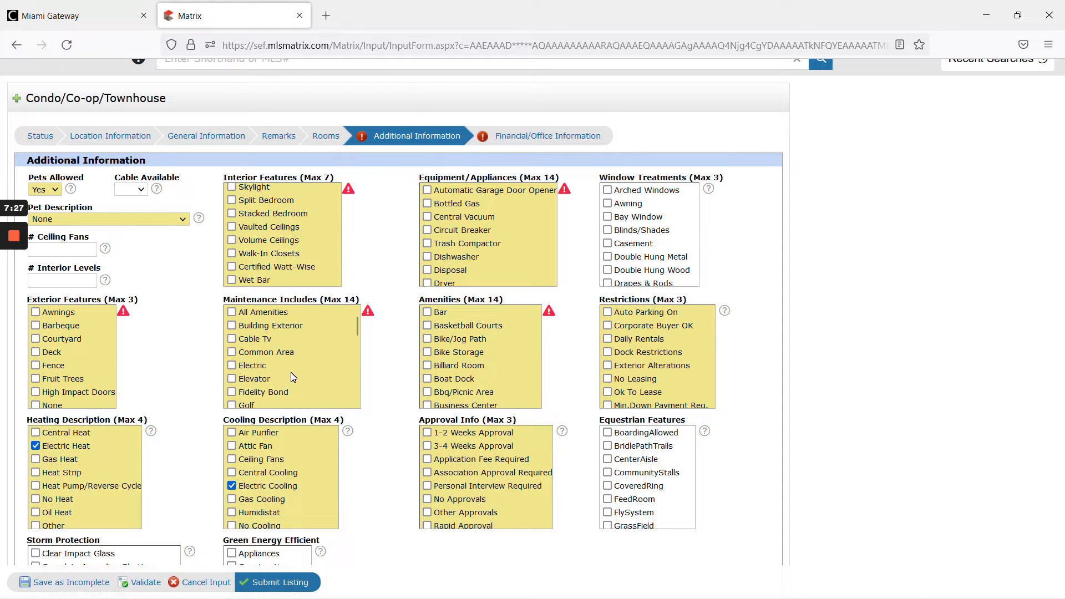
scroll(293, 377, "up", 1)
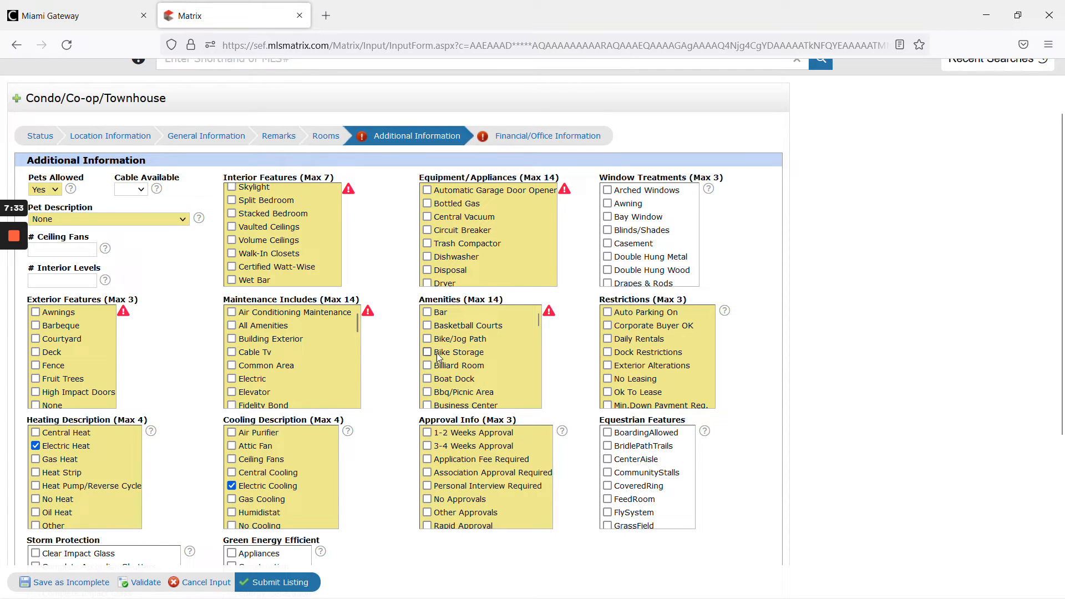
- Check Exercise Room under Amenities and validate the Additional Information section
scroll(481, 370, "down", 1)
scroll(480, 370, "down", 3)
left_click(495, 322)
scroll(490, 355, "down", 3)
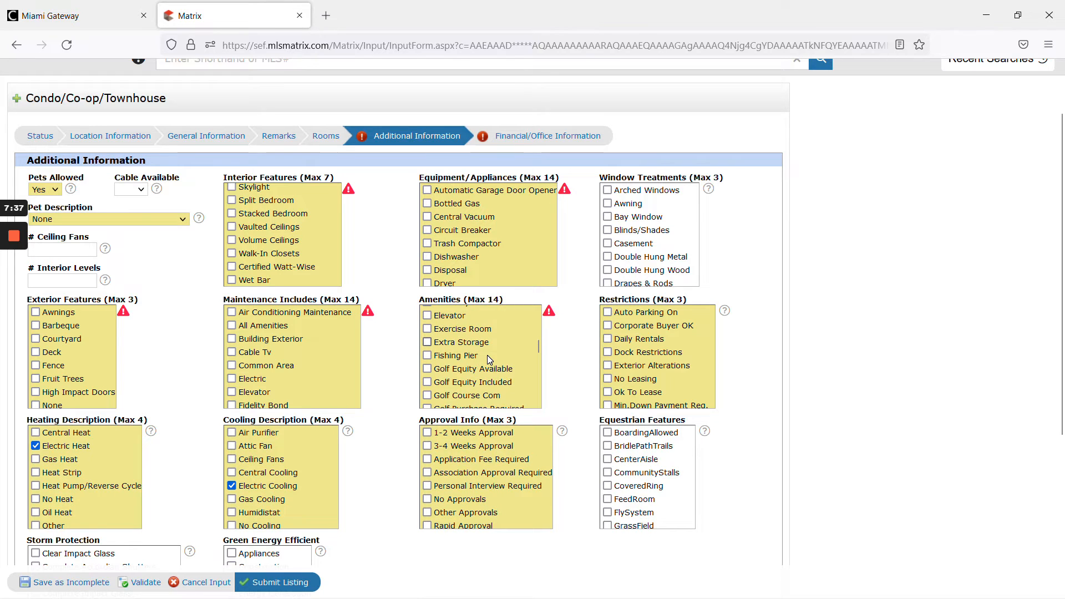
scroll(489, 362, "down", 3)
scroll(489, 360, "up", 3)
scroll(488, 359, "up", 1)
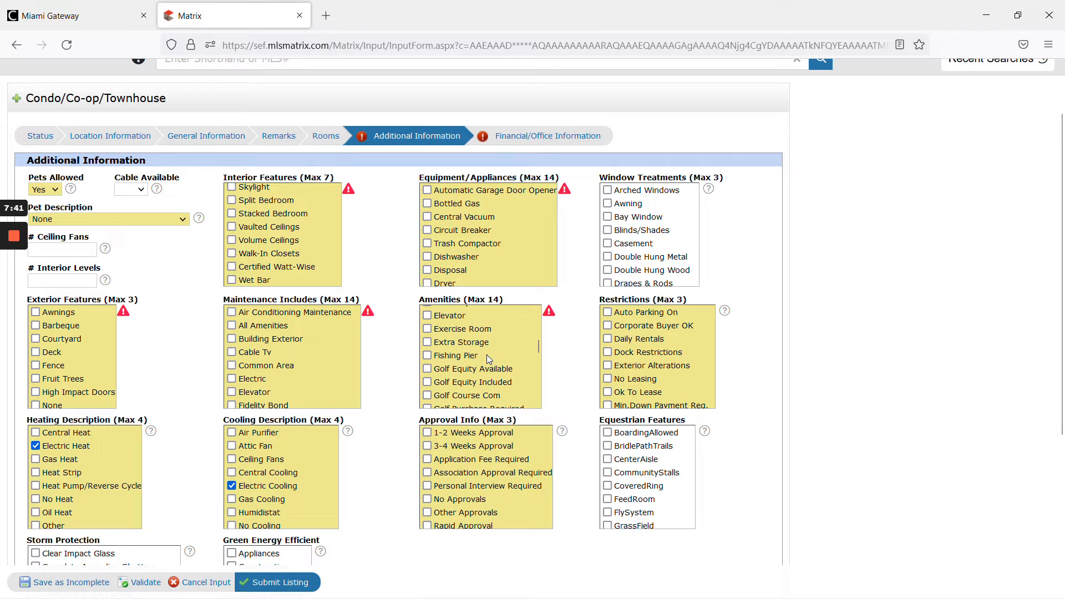
scroll(481, 365, "down", 4)
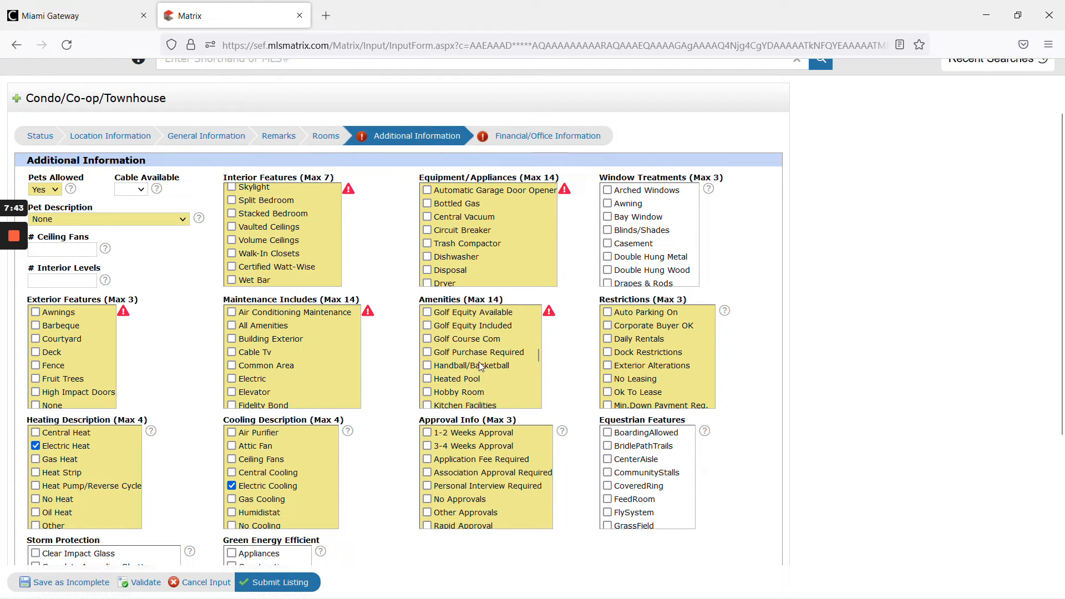
scroll(482, 367, "down", 4)
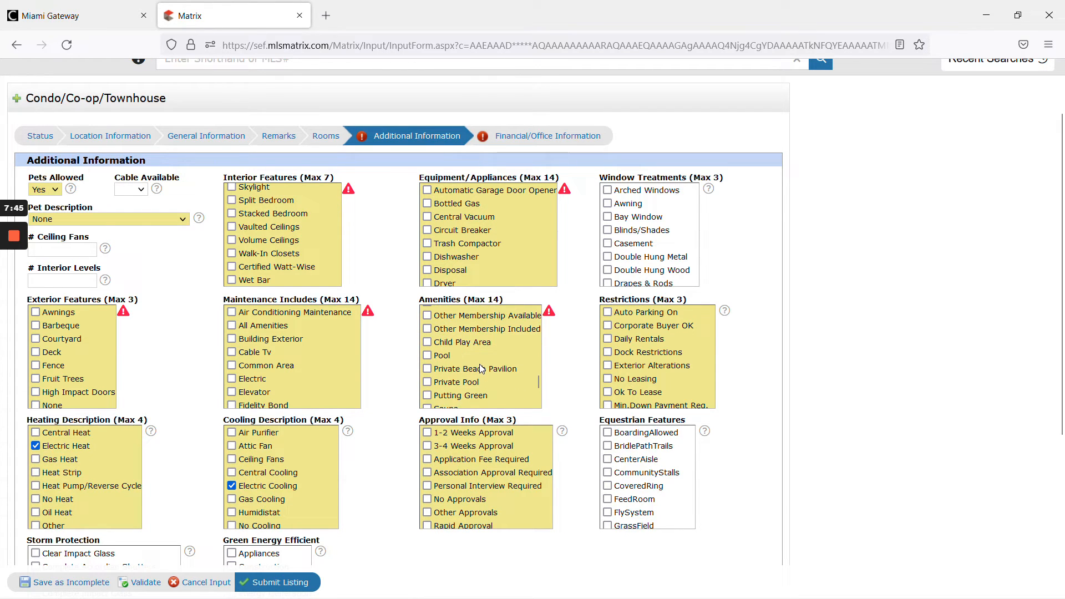
scroll(480, 365, "down", 3)
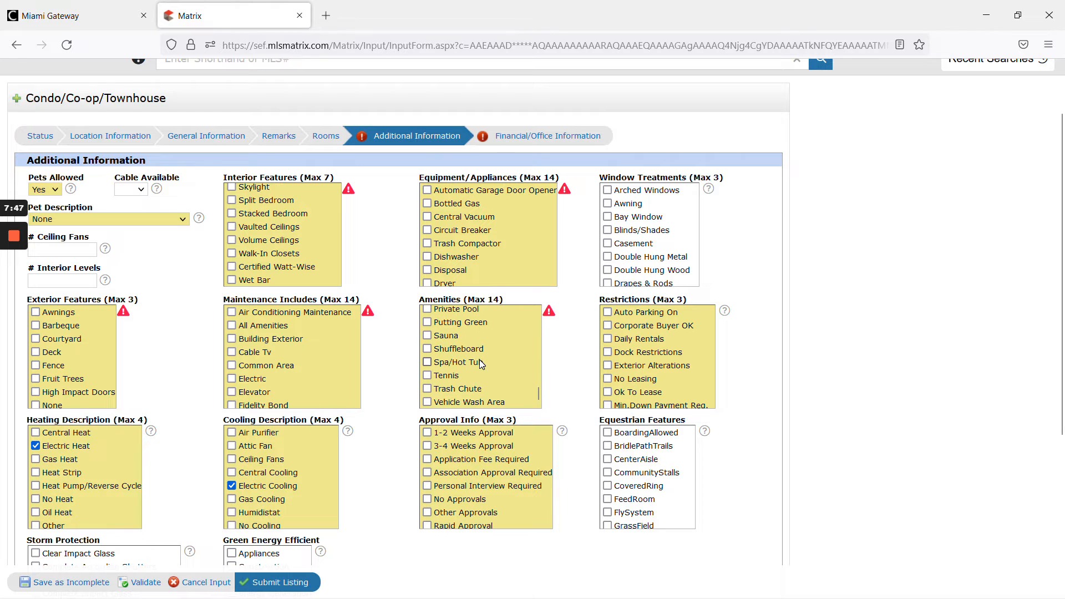
left_click(145, 582)
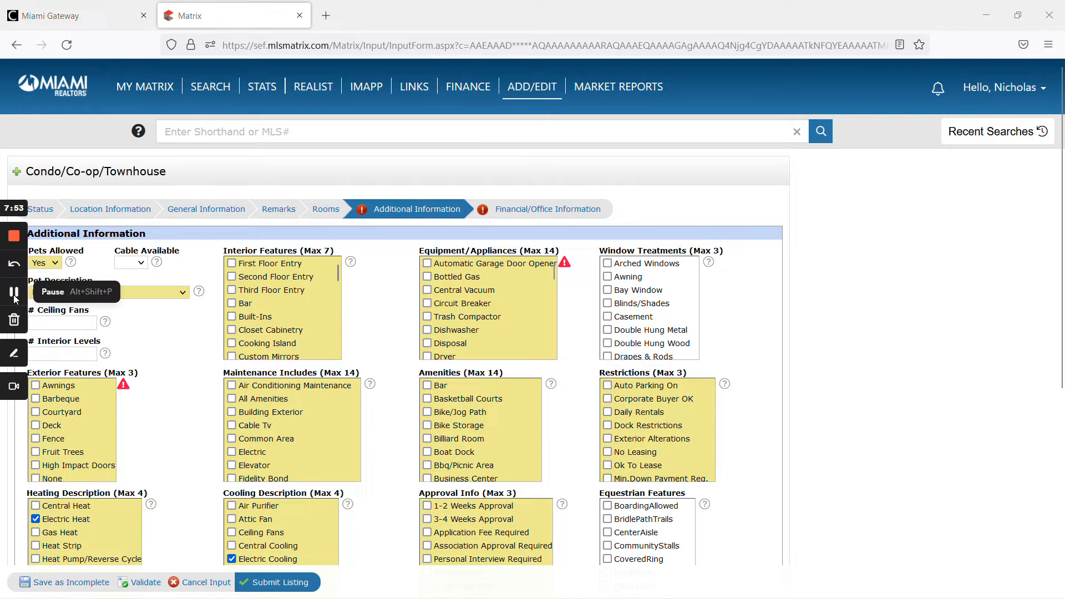
- Check Dishwasher, Dryer and Washer under Equipment/Appliances, then validate the section
left_click(478, 330)
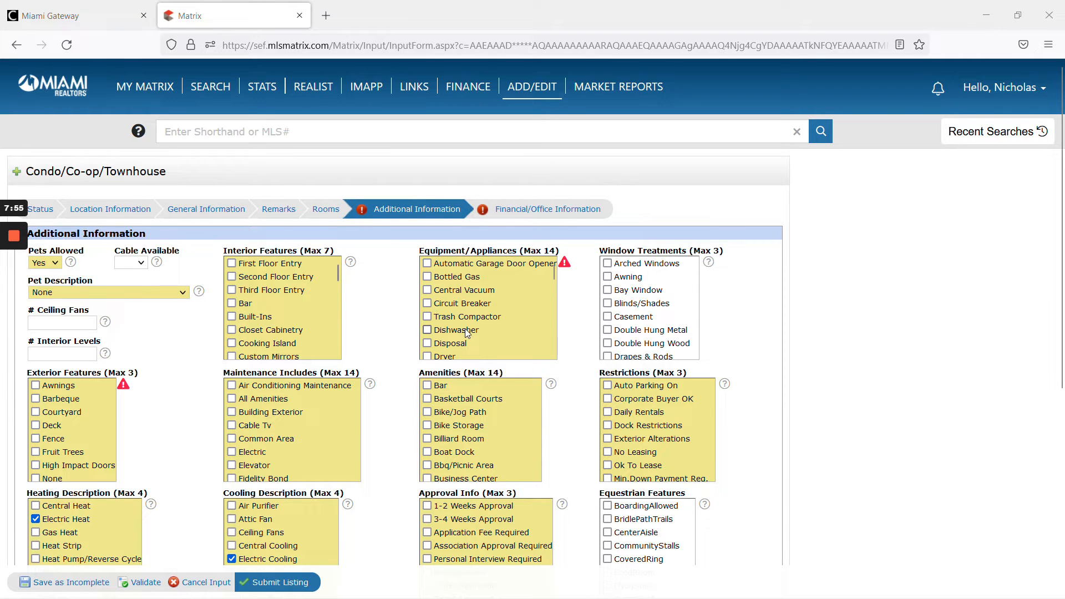
scroll(488, 329, "down", 2)
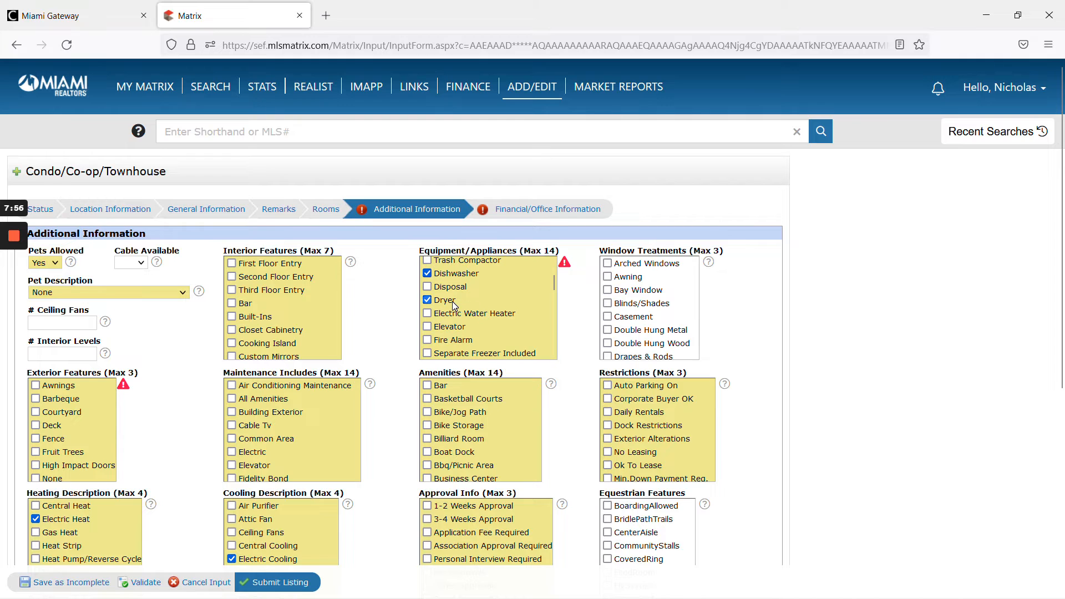
scroll(476, 331, "down", 2)
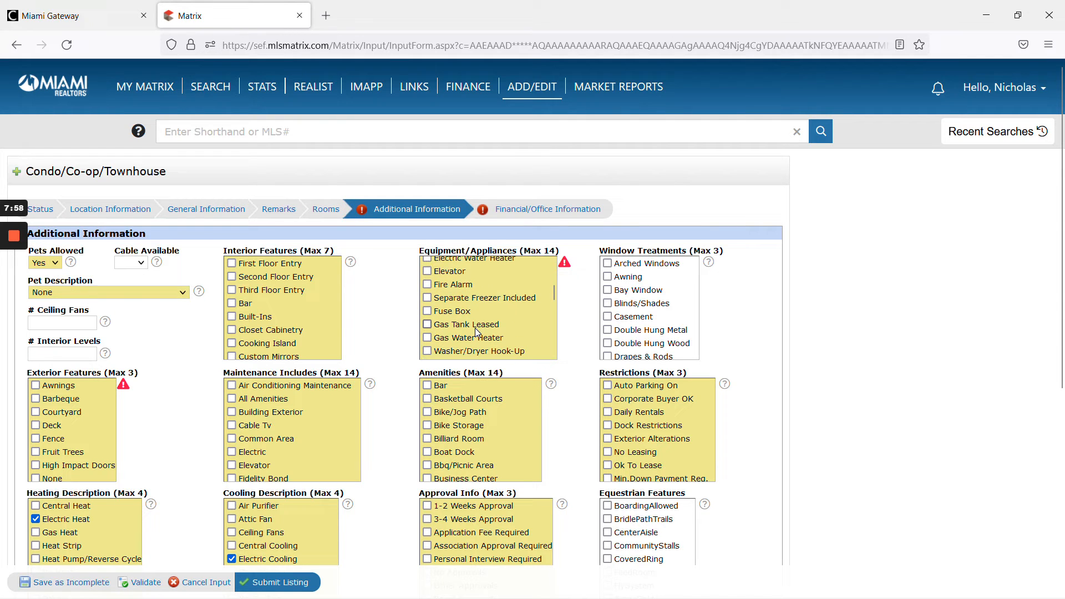
scroll(476, 331, "down", 2)
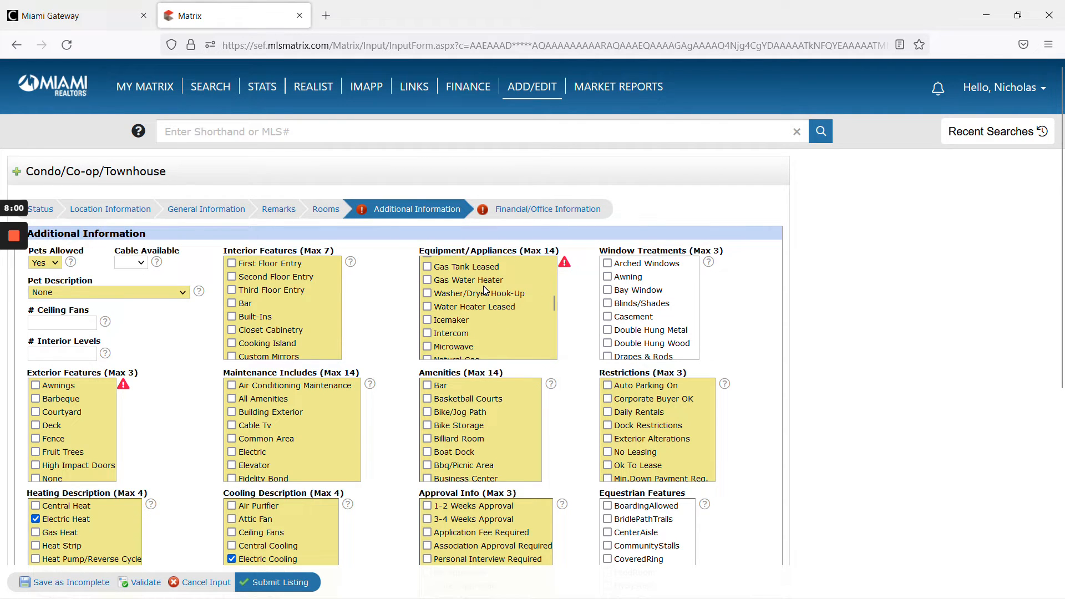
scroll(482, 322, "down", 4)
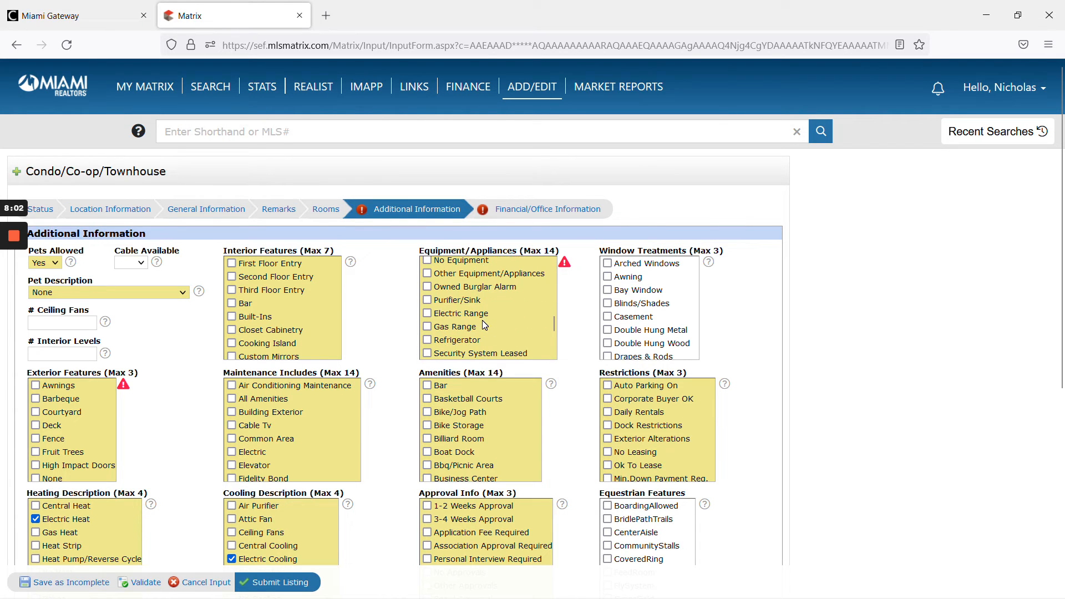
scroll(483, 323, "down", 3)
left_click(481, 322)
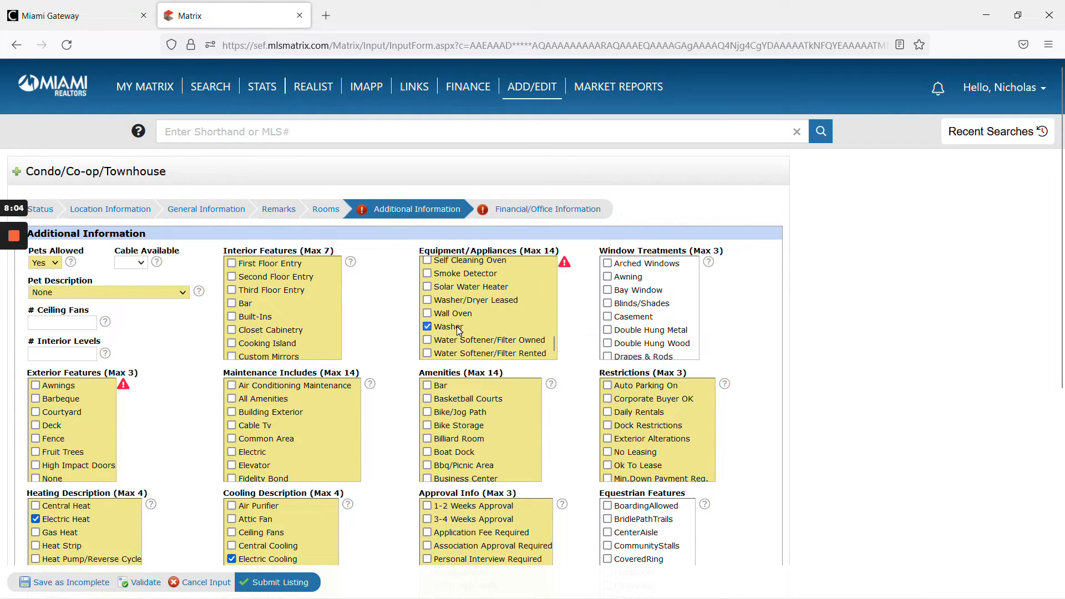
scroll(494, 328, "down", 2)
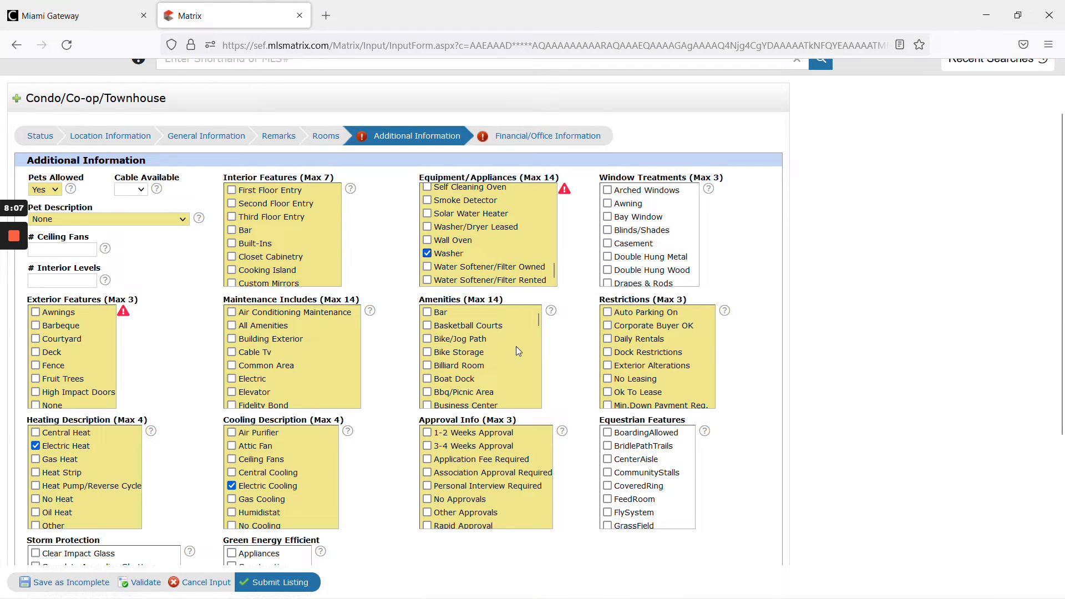
scroll(515, 348, "down", 5)
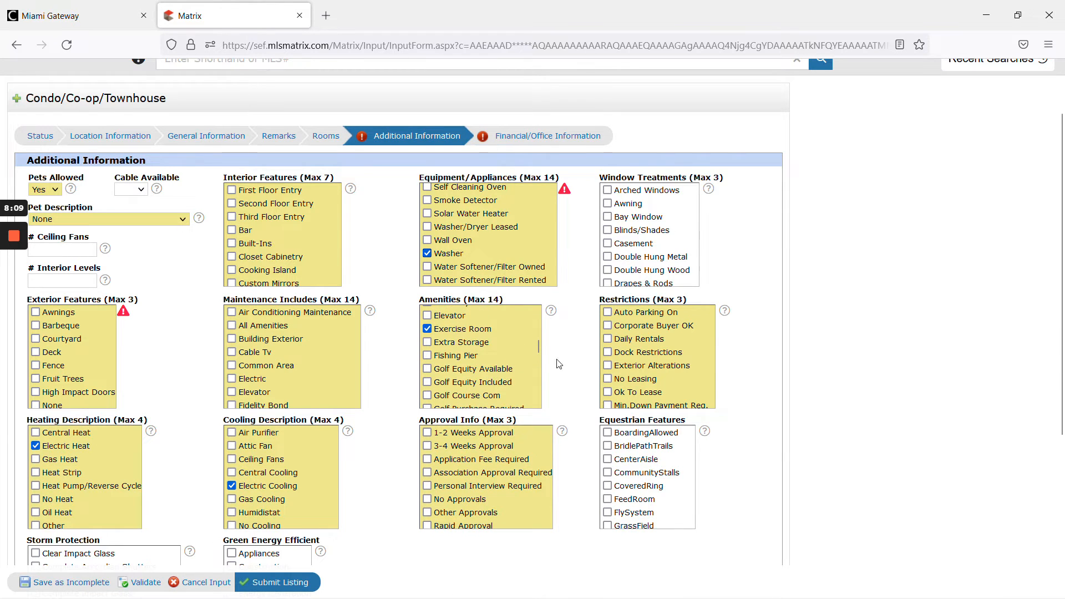
left_click(148, 582)
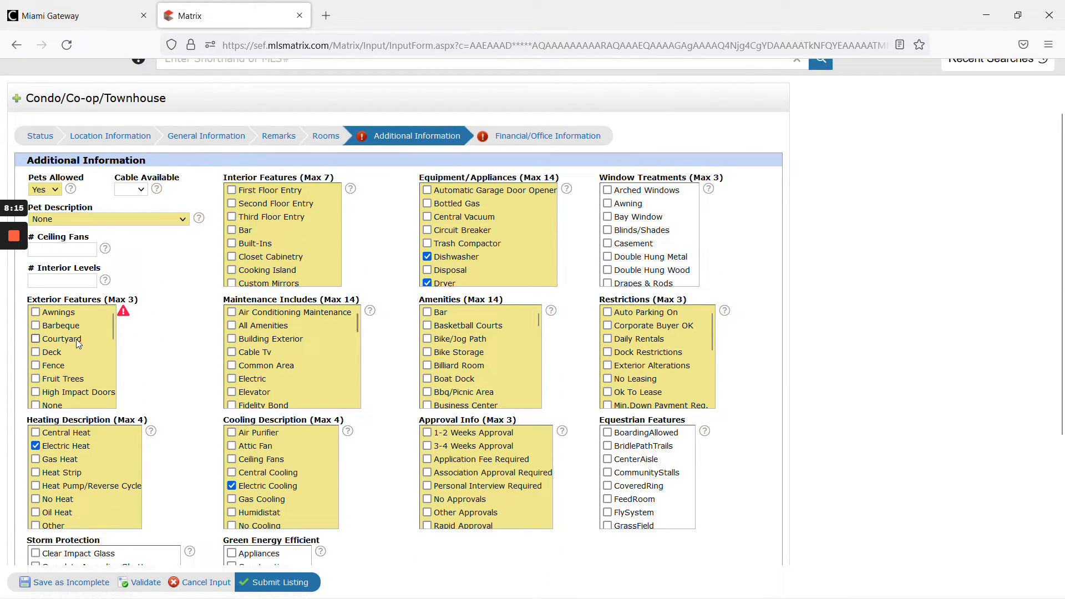
- Validate the Additional Information section and open the Financial/Office Information section
scroll(81, 340, "down", 4)
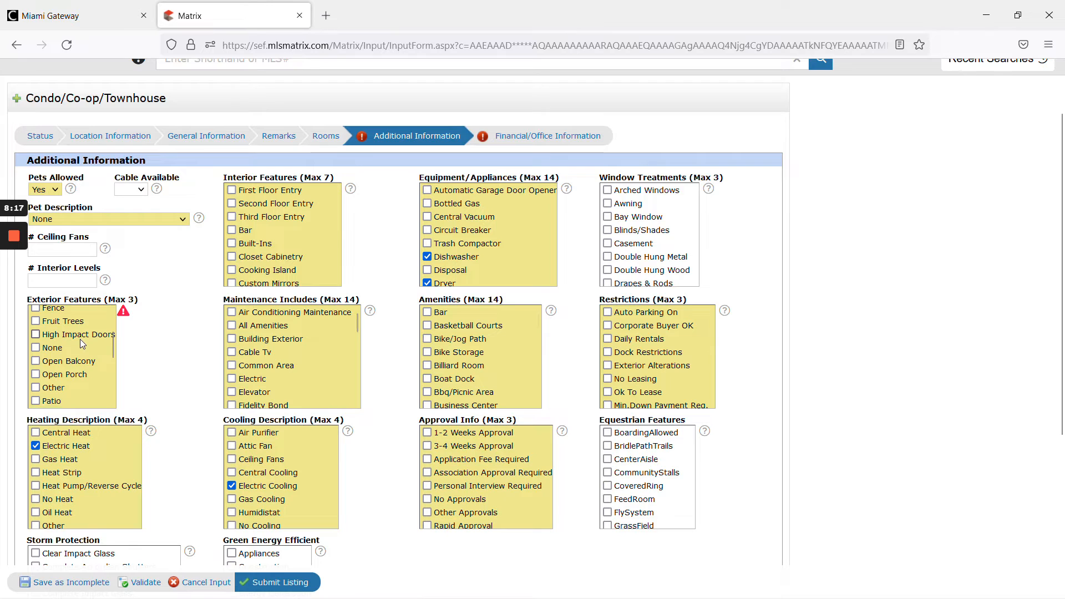
scroll(81, 343, "down", 3)
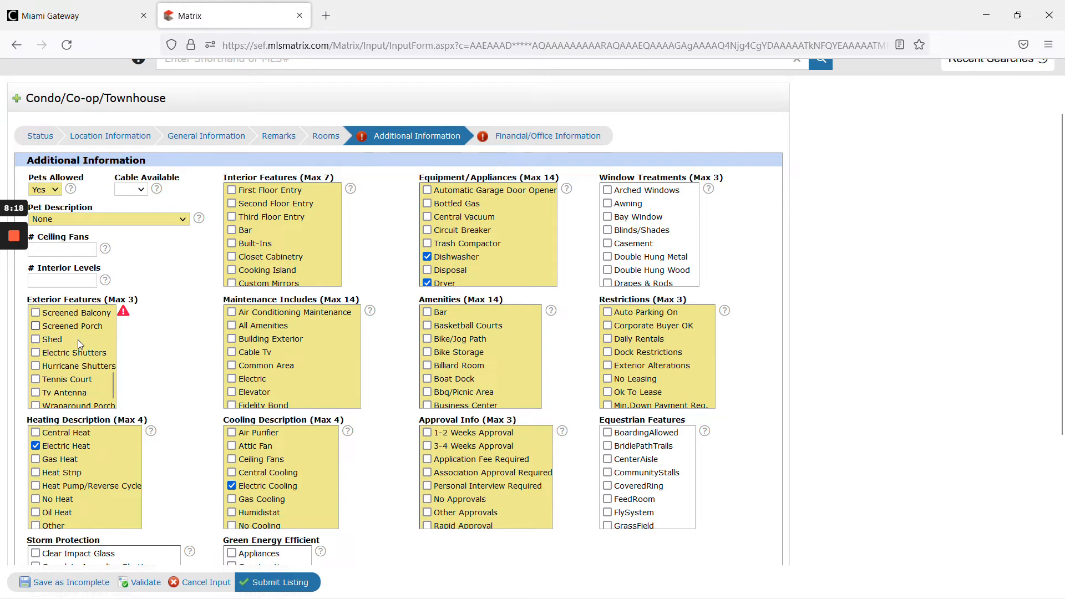
scroll(79, 344, "up", 4)
left_click(76, 344)
scroll(73, 355, "up", 3)
scroll(70, 350, "down", 4)
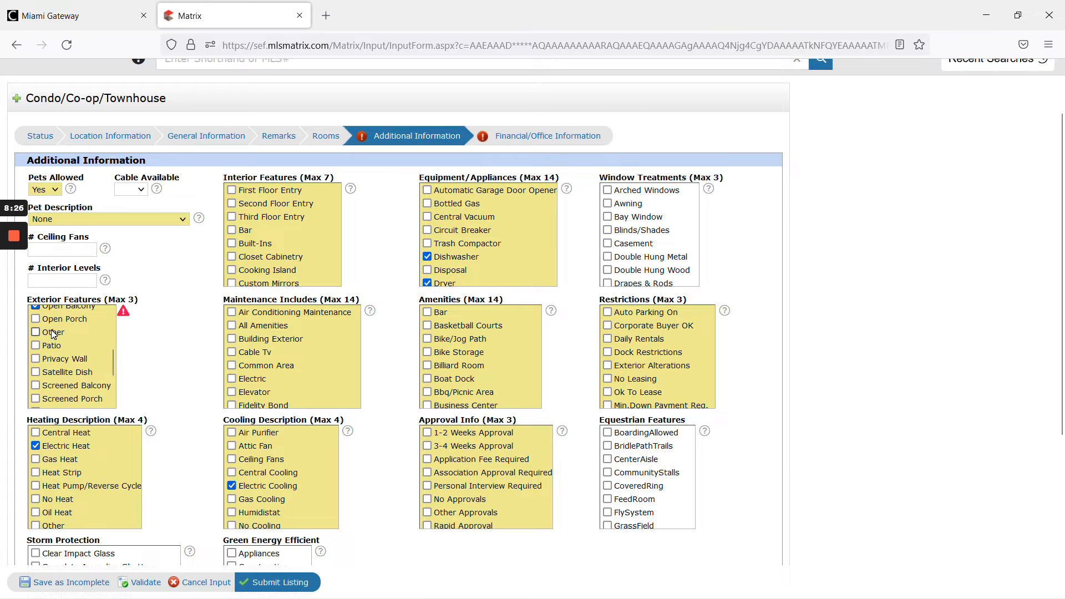
scroll(54, 333, "down", 2)
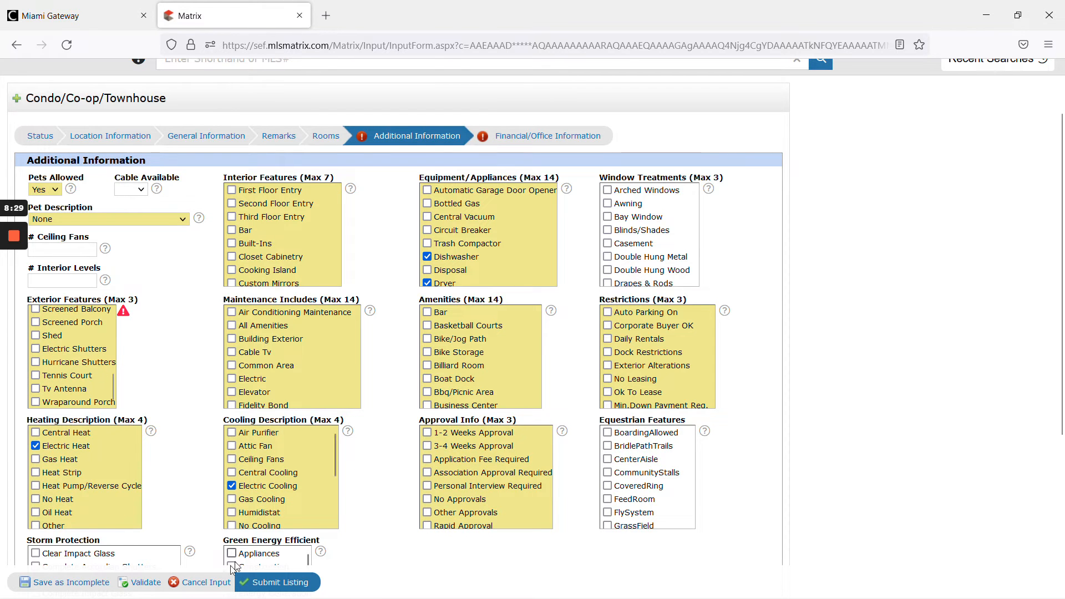
left_click(139, 581)
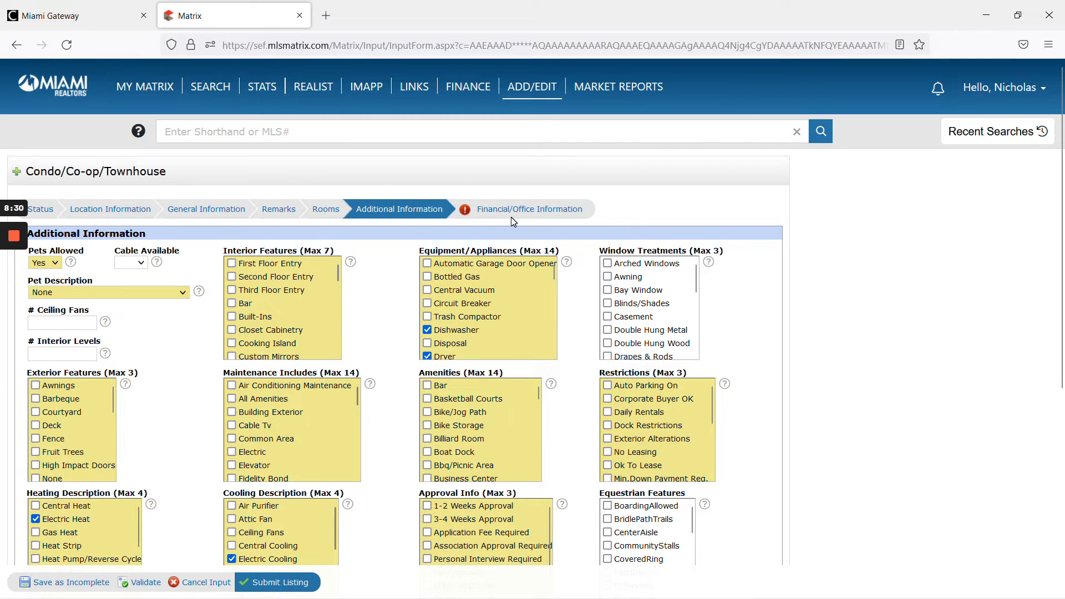
left_click(511, 216)
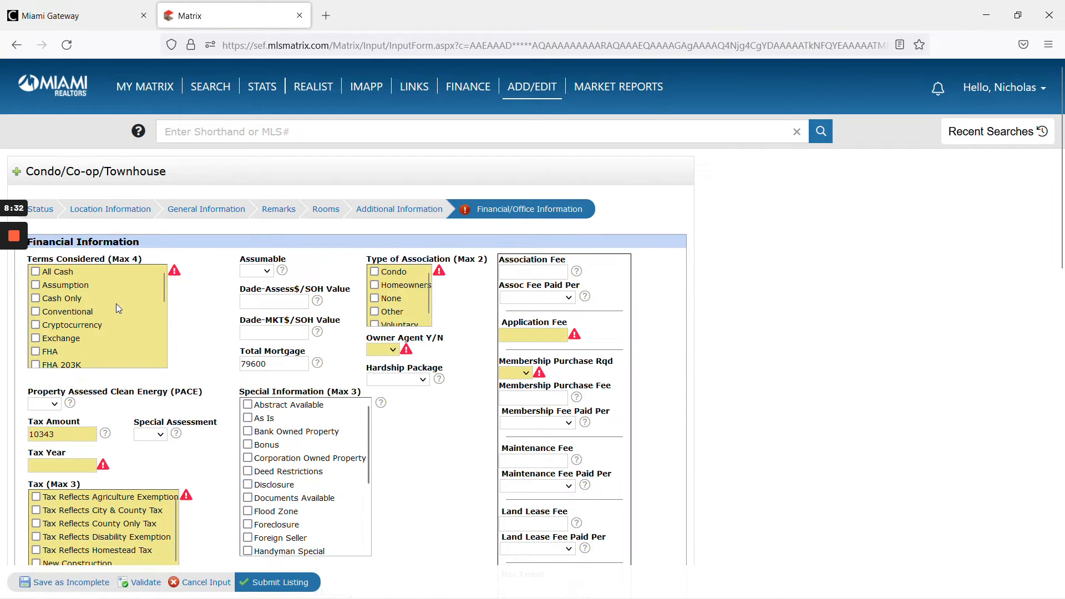
- Check Other Terms under Terms Considered in the Financial Information section
scroll(98, 325, "down", 4)
scroll(100, 333, "down", 2)
scroll(95, 341, "up", 3)
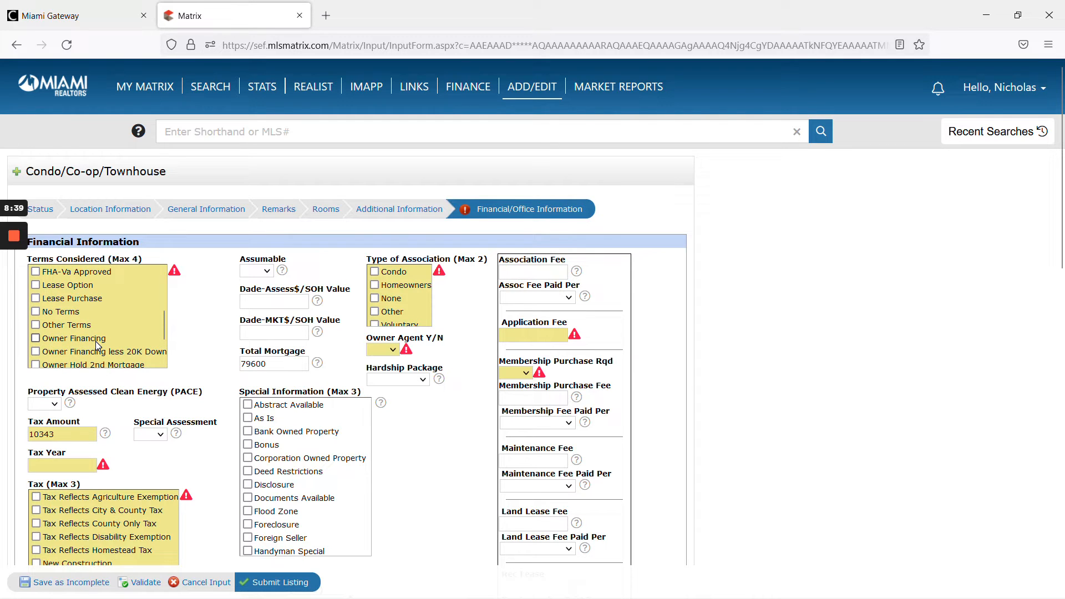
scroll(65, 343, "up", 3)
scroll(61, 335, "up", 1)
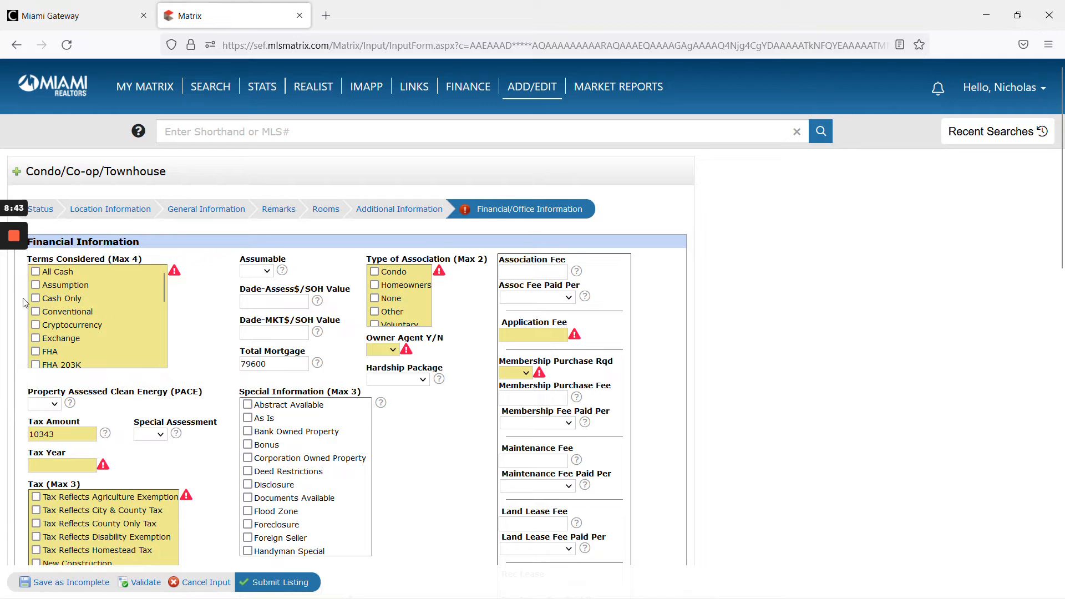
scroll(67, 300, "down", 5)
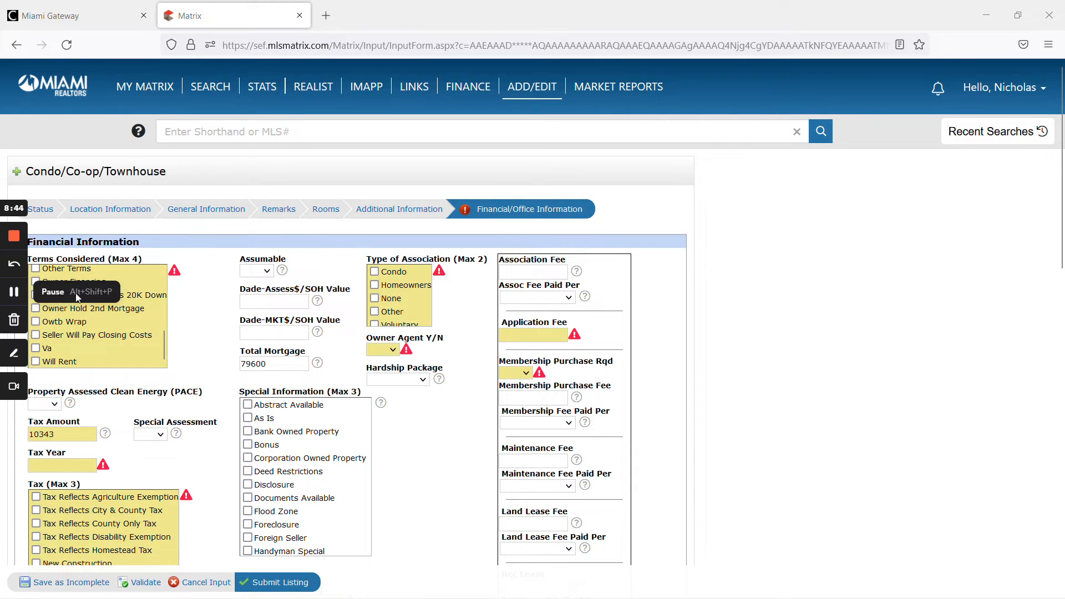
left_click(16, 292)
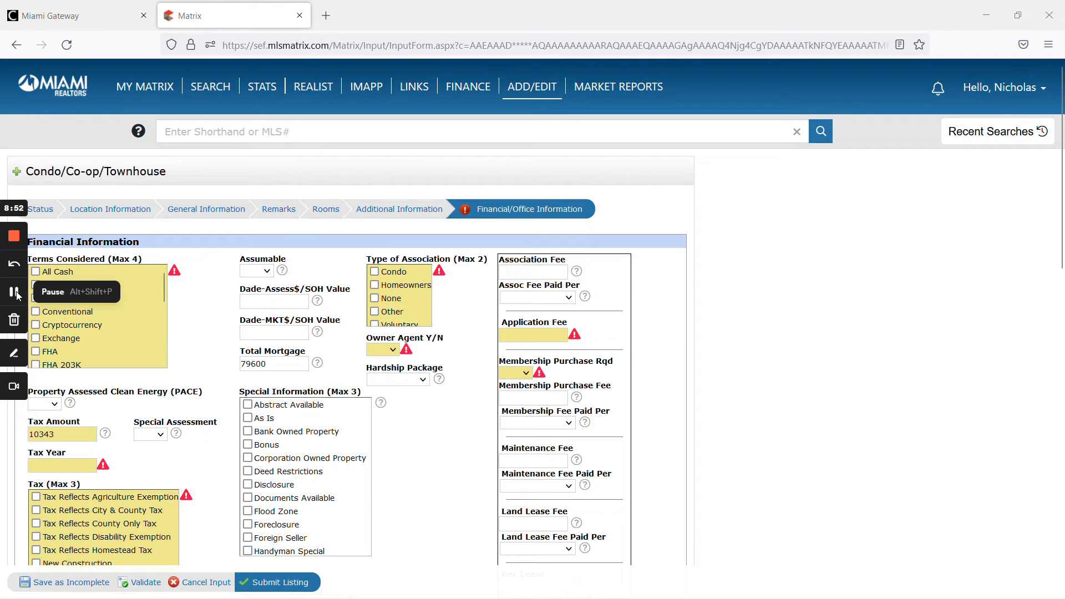
scroll(87, 295, "down", 4)
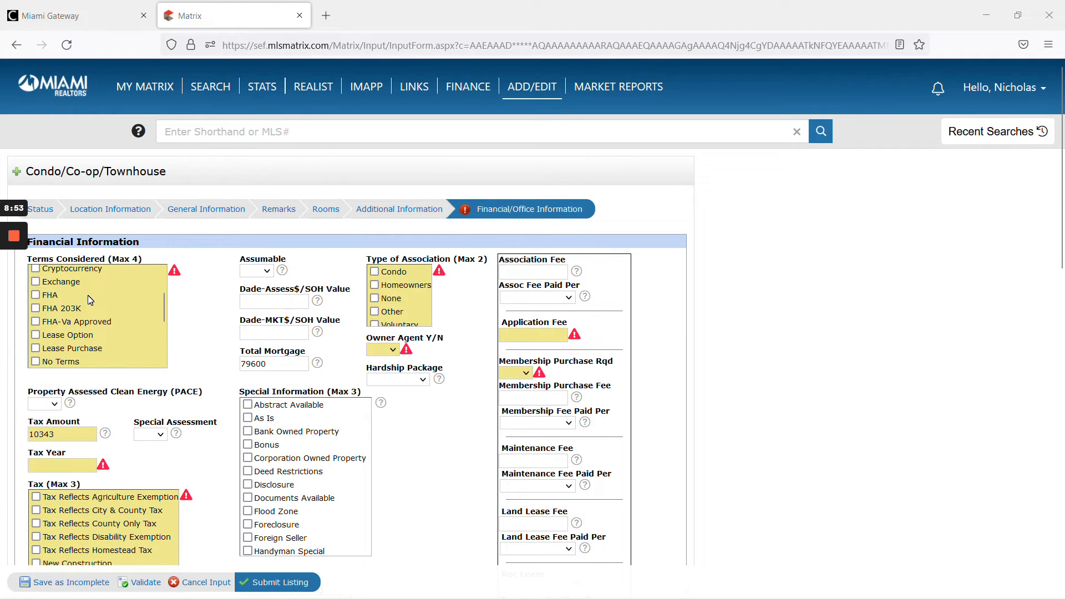
left_click(76, 319)
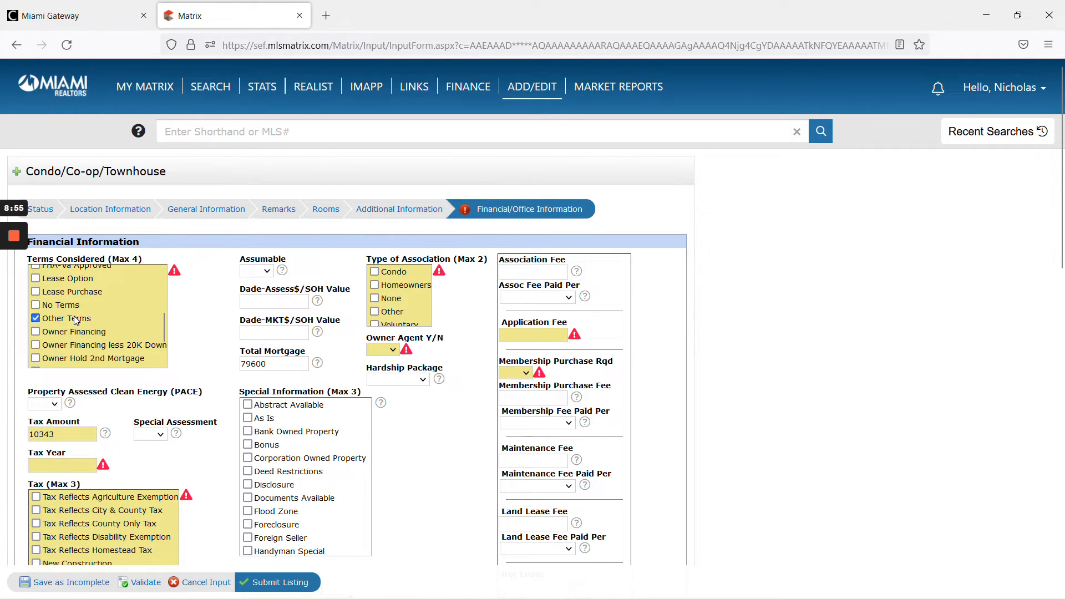
- Check All Cash, Conventional and Exchange under Terms Considered
scroll(108, 326, "down", 2)
scroll(122, 324, "down", 1)
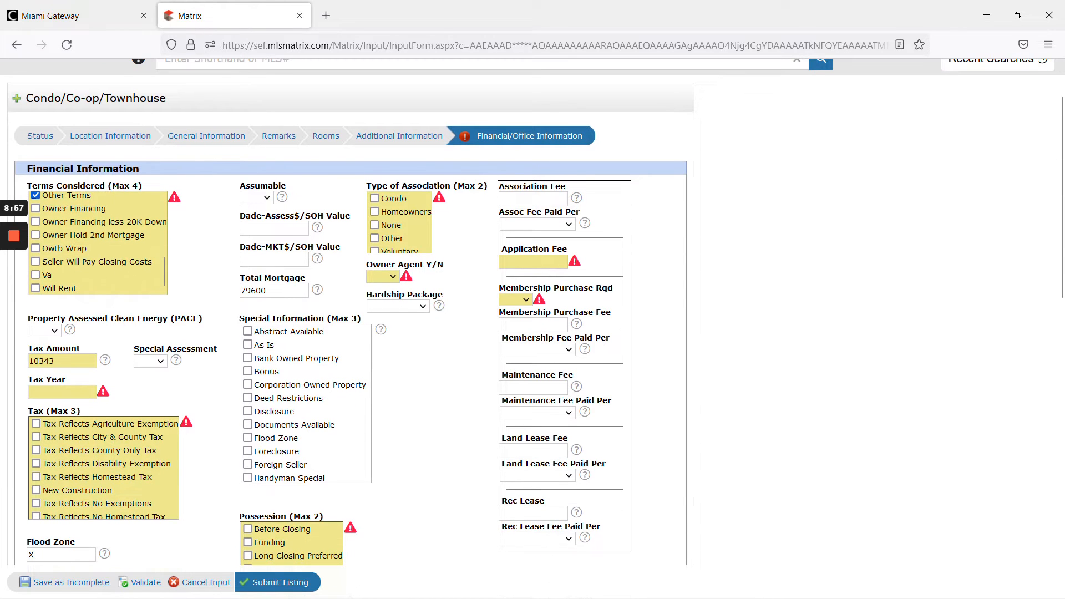
scroll(136, 277, "up", 6)
scroll(139, 283, "up", 1)
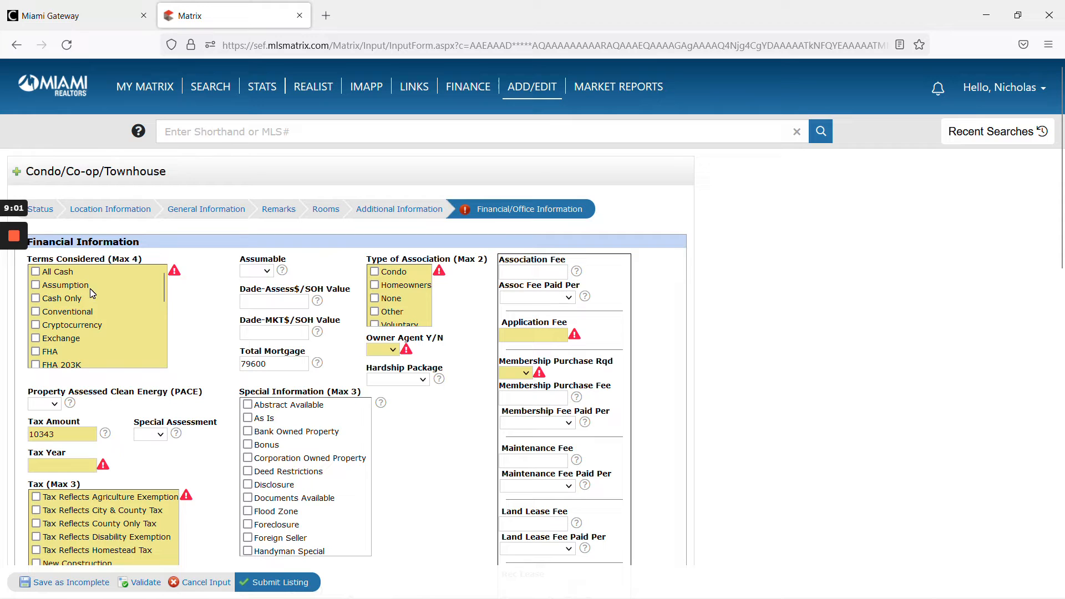
left_click(67, 272)
left_click(70, 299)
left_click(75, 313)
scroll(89, 341, "down", 3)
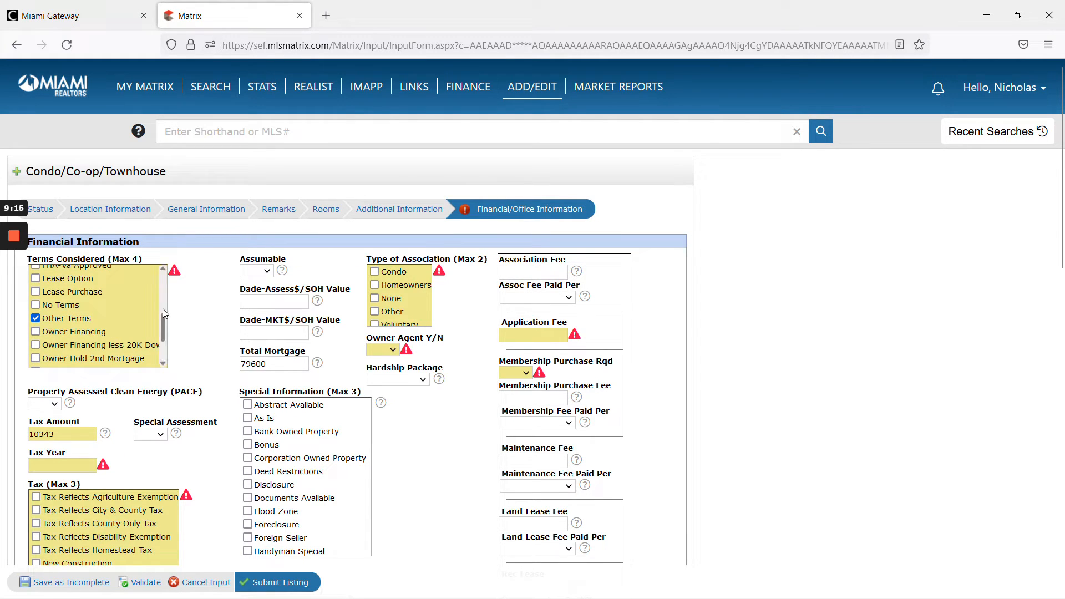
mouse_move(15, 295)
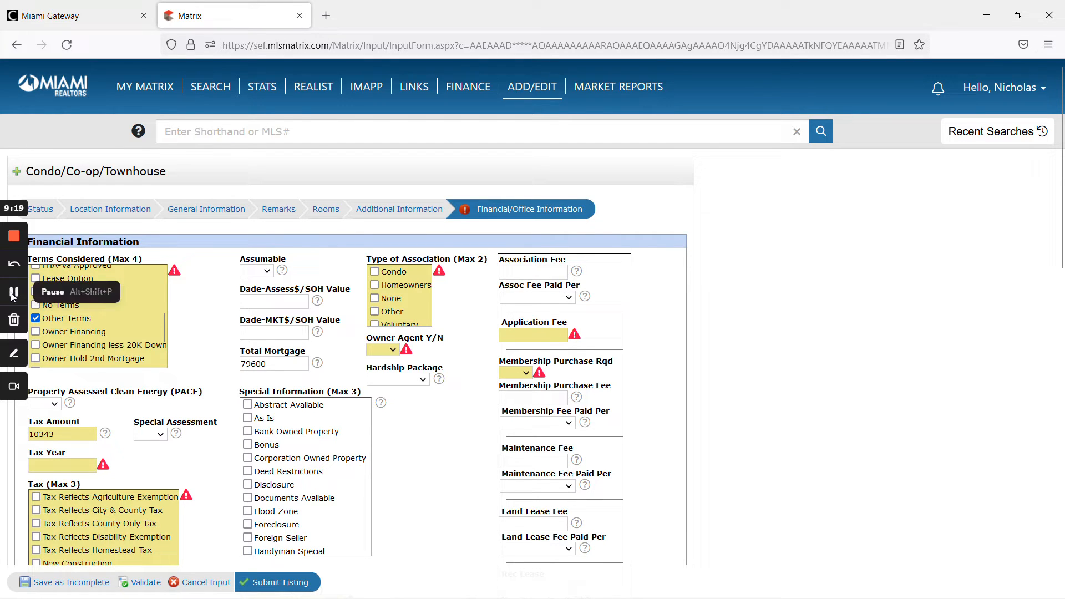
- Set Type of Association to Homeowners and Owner Agent Y/N to No
scroll(39, 297, "up", 2)
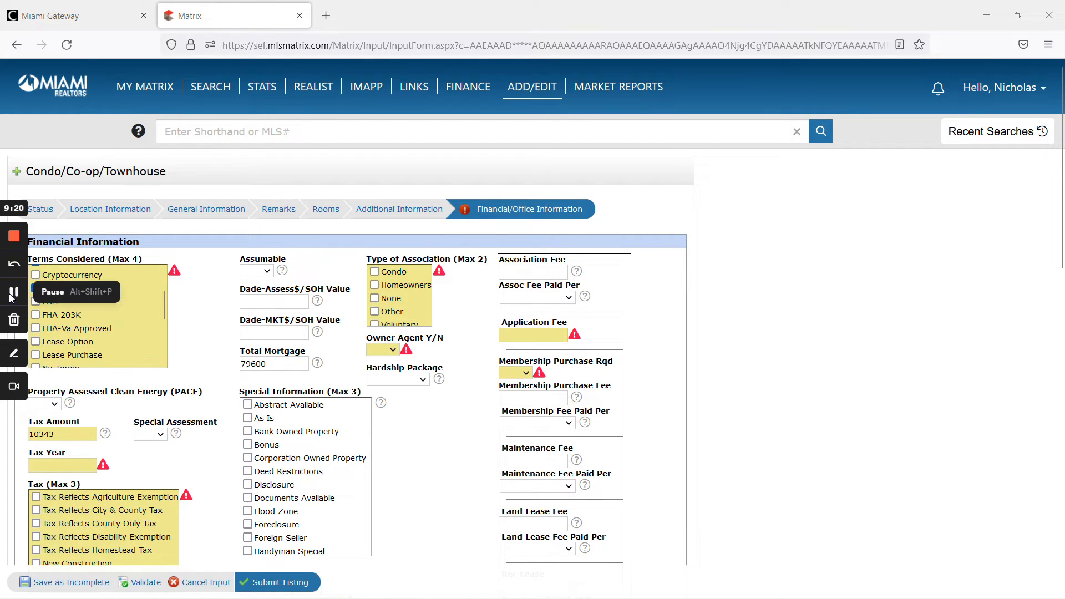
left_click(373, 286)
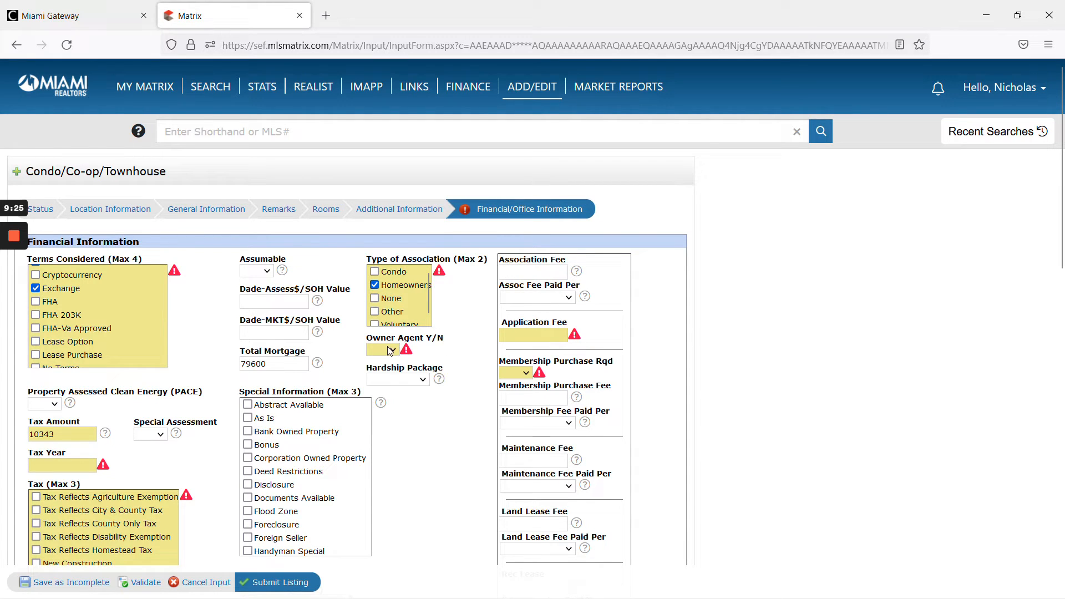
left_click(391, 351)
left_click(381, 396)
scroll(476, 355, "down", 1)
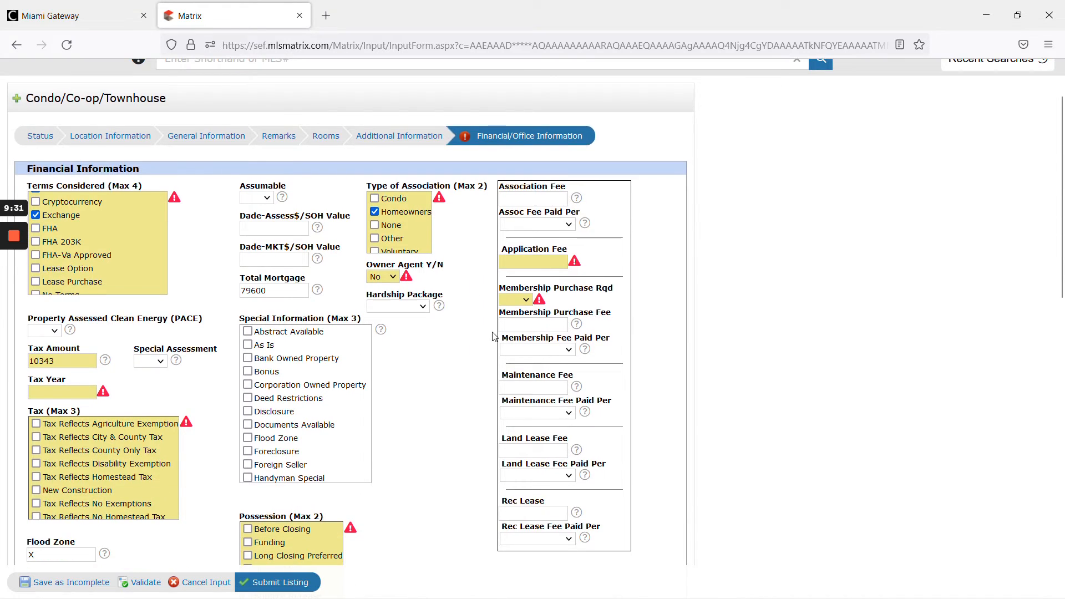
- Set Membership Purchase Rqd to No and enter 0 as the Application Fee
left_click(522, 301)
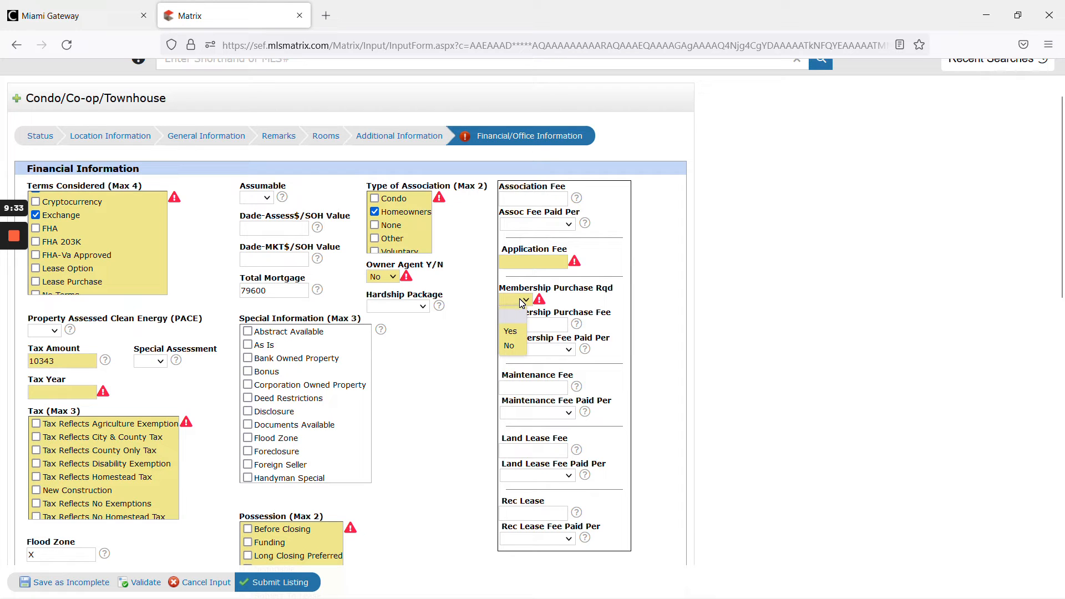
left_click(514, 348)
left_click(537, 262)
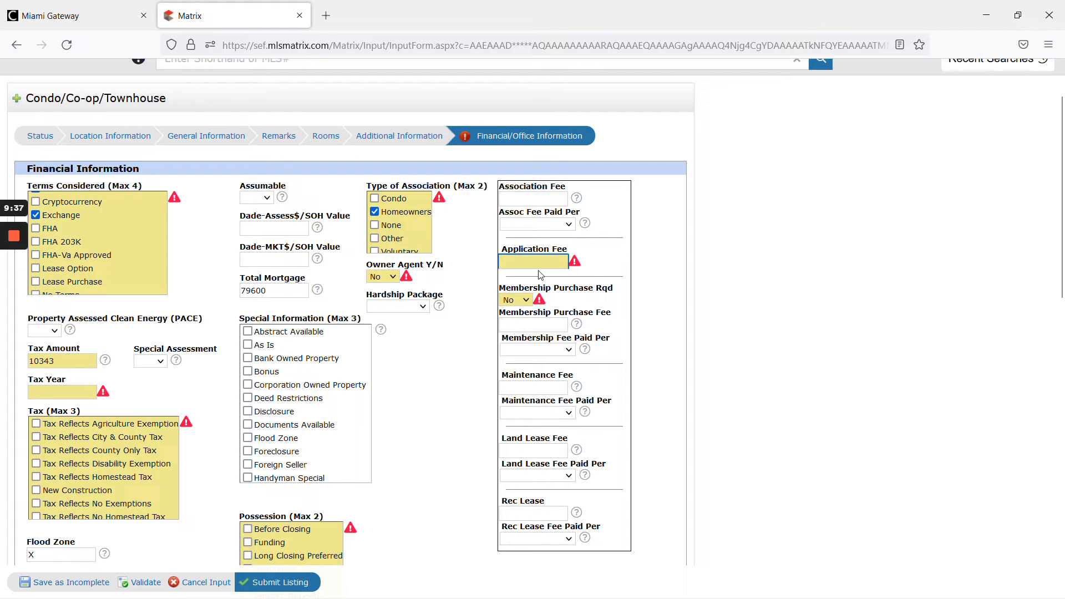
left_click(577, 265)
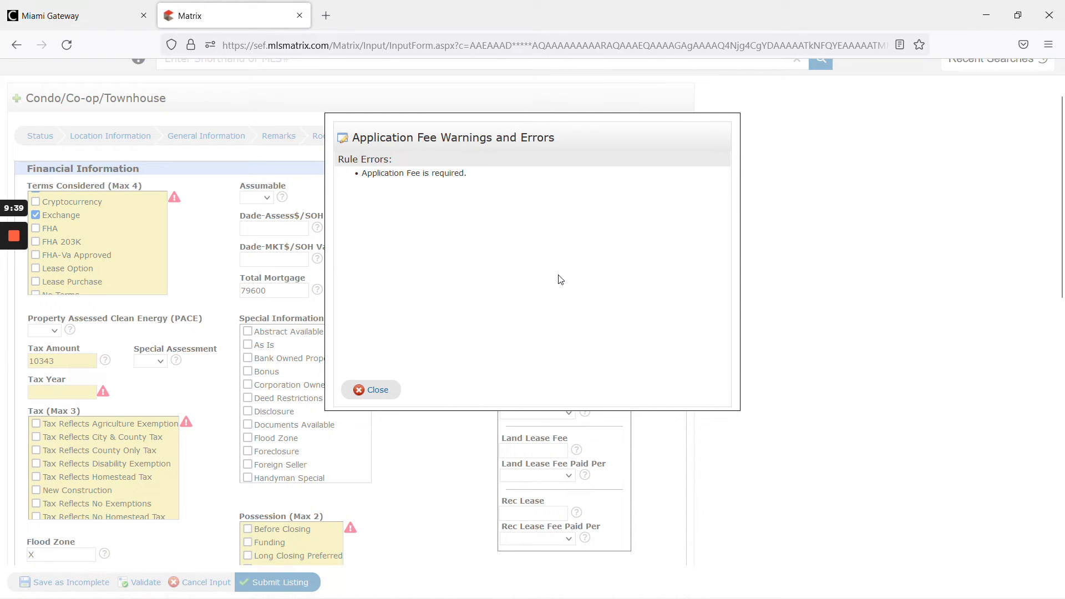
left_click(367, 388)
- Copy the monthly real estate tax from the ticket and set the Tax Amount to 9924
scroll(404, 421, "down", 3)
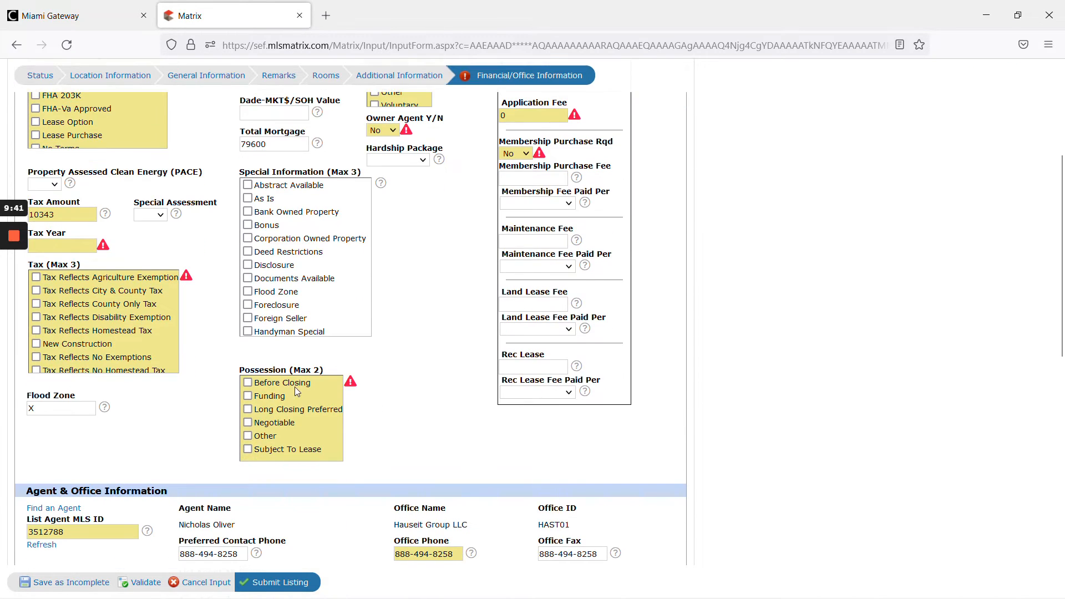
scroll(123, 332, "down", 1)
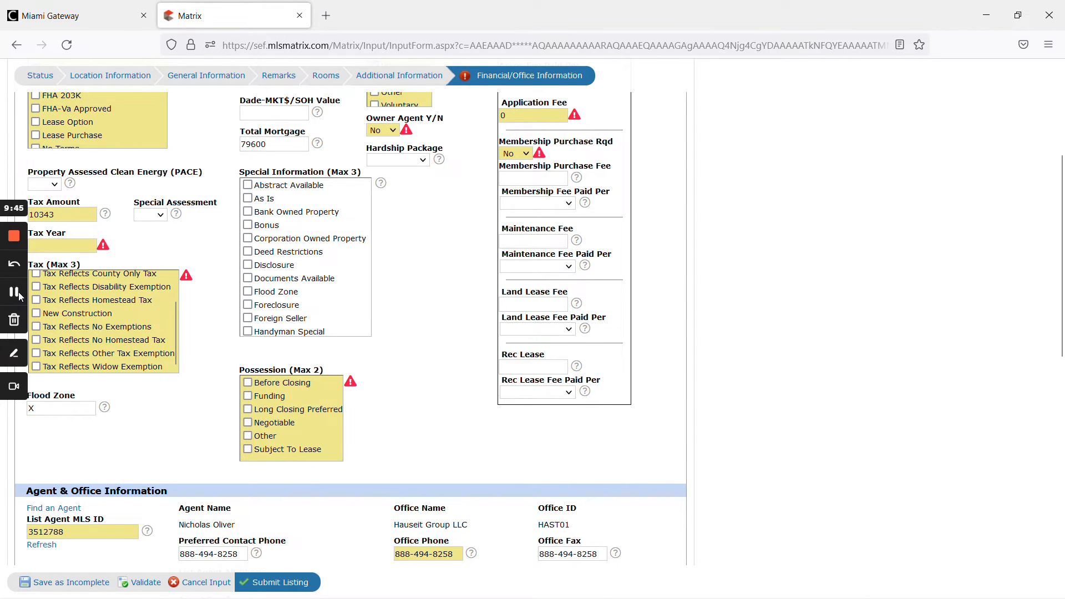
key("alt+Tab")
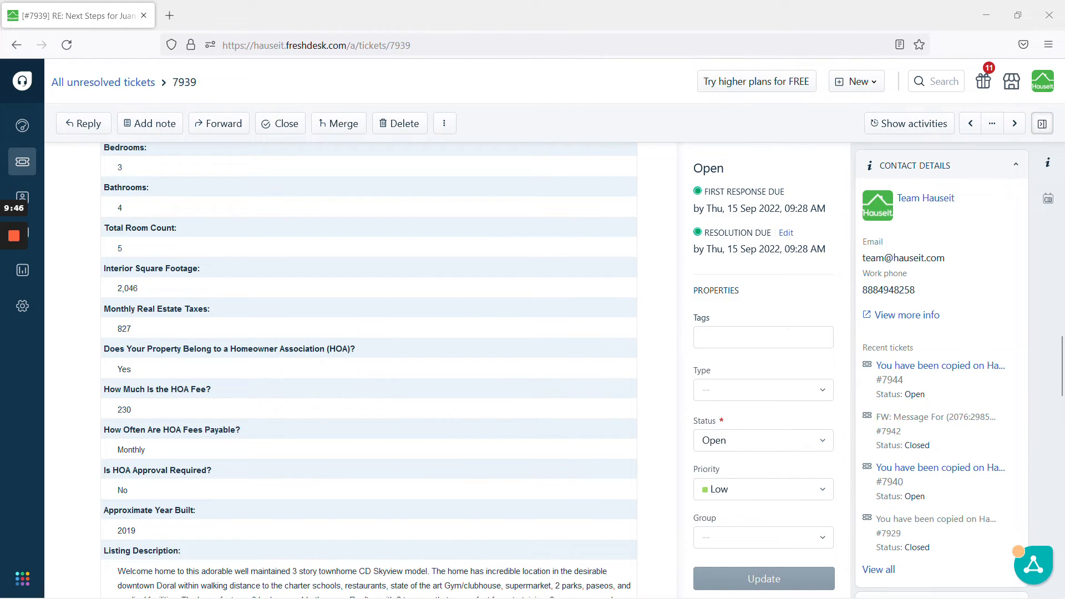
left_click_drag(122, 328, 132, 328)
key("alt+Tab")
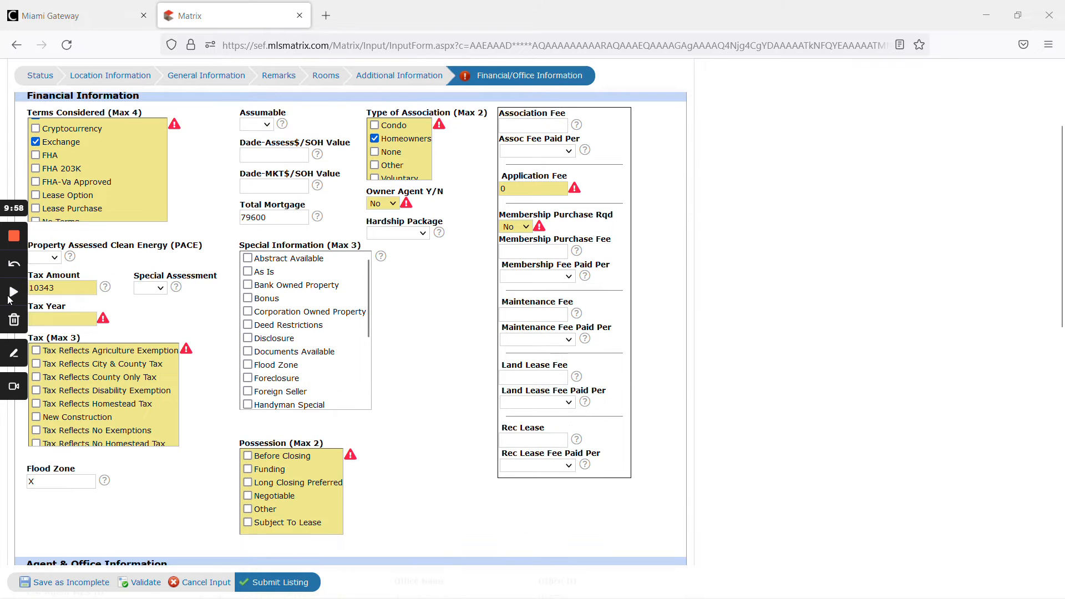
scroll(14, 292, "down", 2)
double_click(62, 288)
type("9924")
- Set the Tax Year to 2022 and check Tax Reflects No Exemptions under Tax
left_click(133, 302)
left_click(95, 319)
type("2")
left_click(209, 377)
scroll(128, 414, "down", 2)
left_click(125, 400)
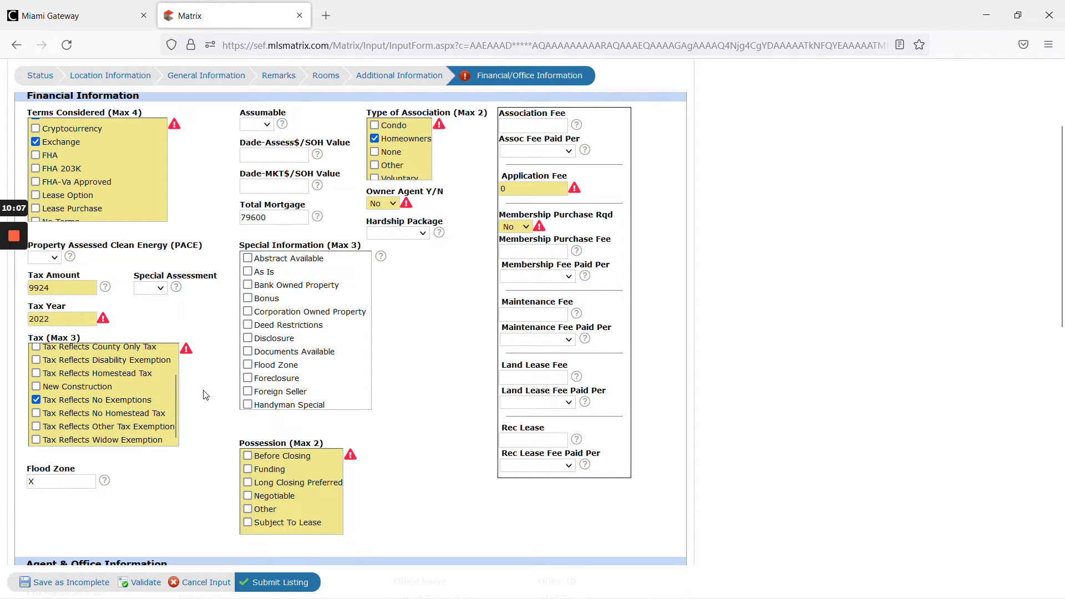
- Check Negotiable under Possession and validate the Financial/Office Information section
left_click(288, 499)
scroll(402, 509, "up", 3)
scroll(406, 499, "down", 5)
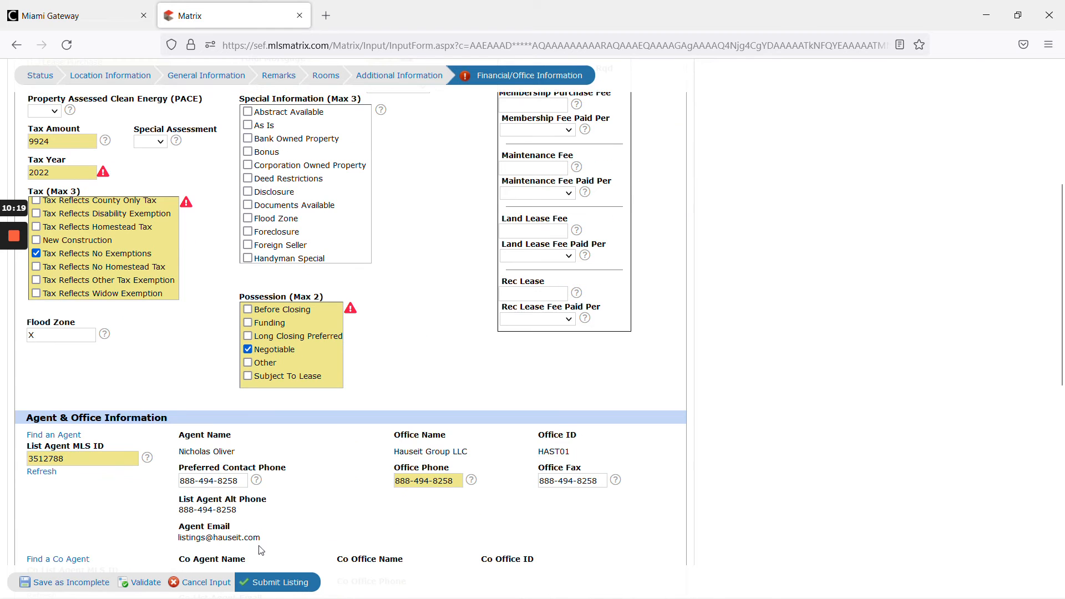
left_click(144, 582)
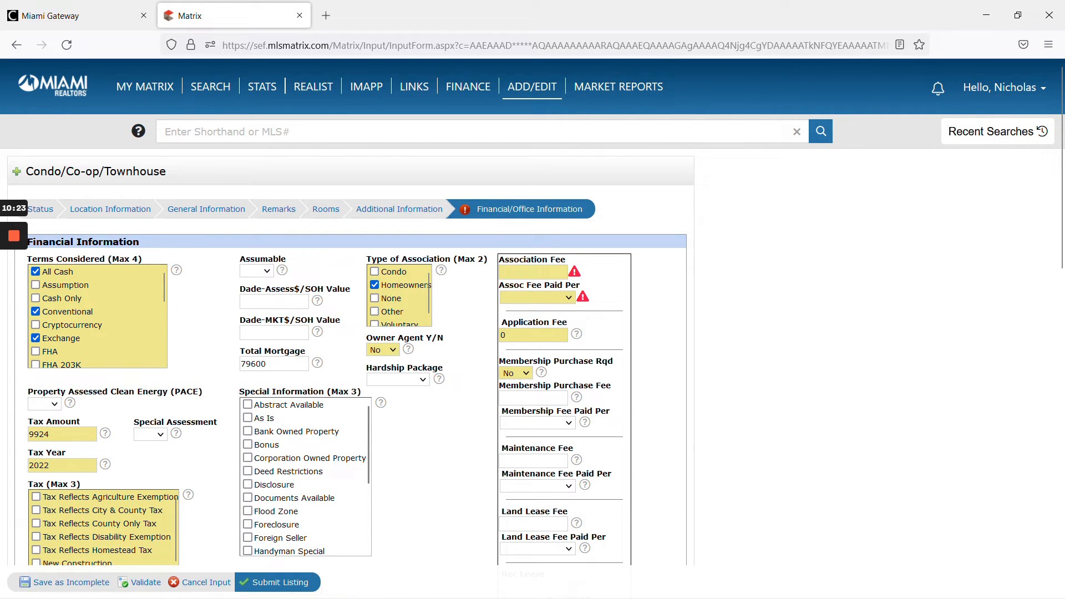
- Copy the HOA fee from the ticket and enter 230 as the Association Fee
mouse_move(1, 303)
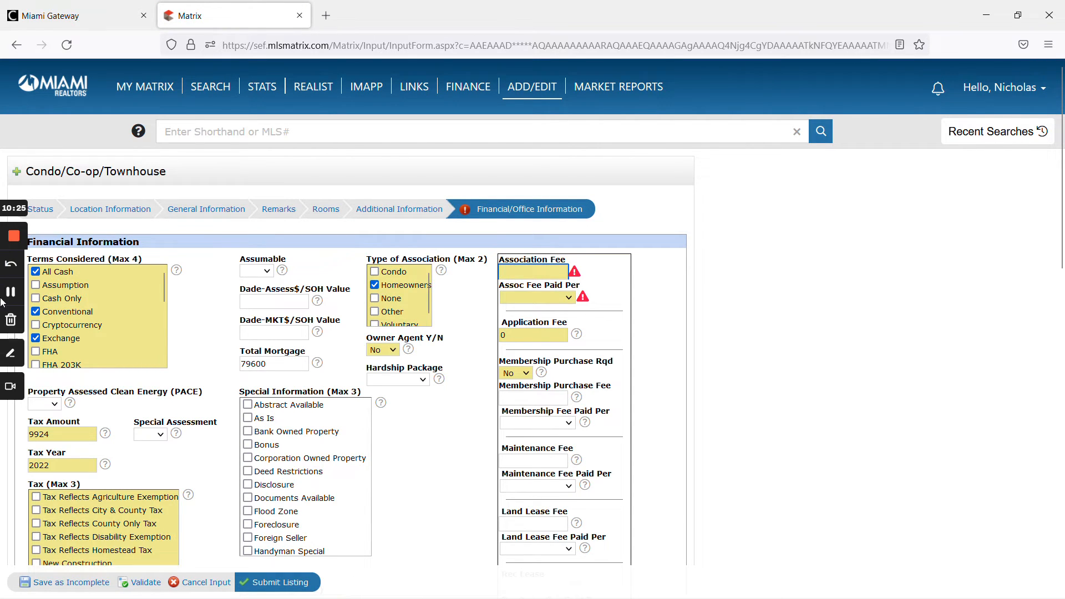
key("alt+Tab")
left_click_drag(117, 410, 127, 409)
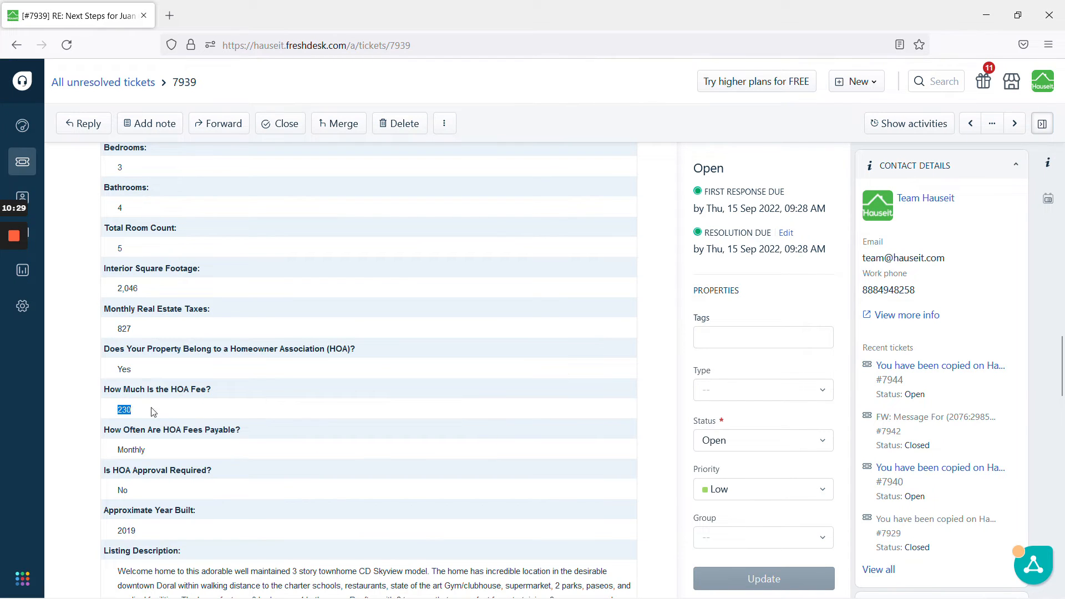
left_click(17, 294)
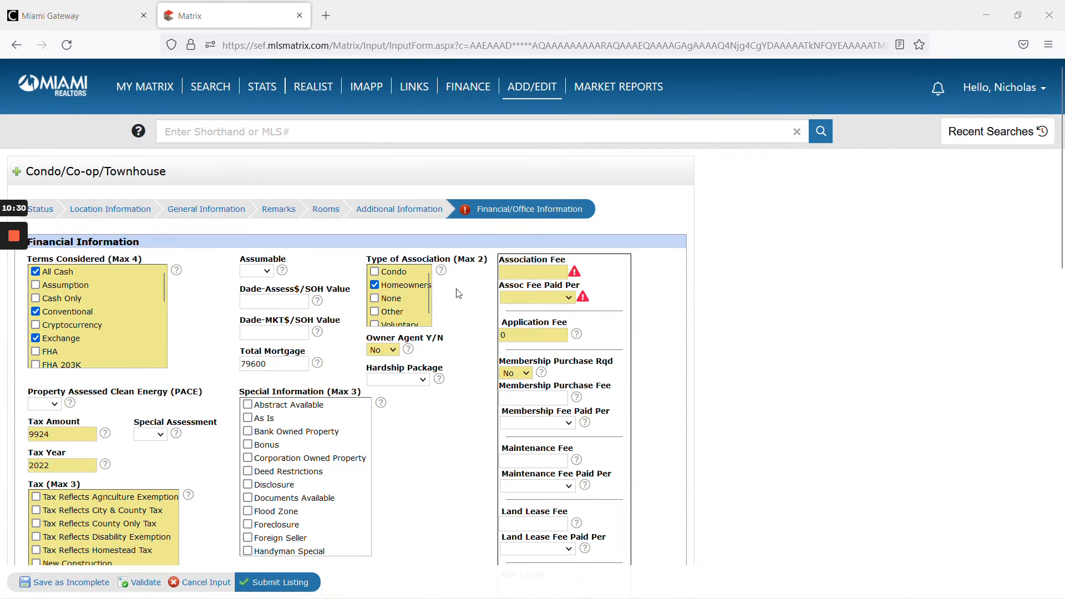
left_click(532, 271)
type("230")
left_click(632, 278)
- Set Assoc Fee Paid Per to Monthly and validate the Financial/Office Information section
left_click(560, 300)
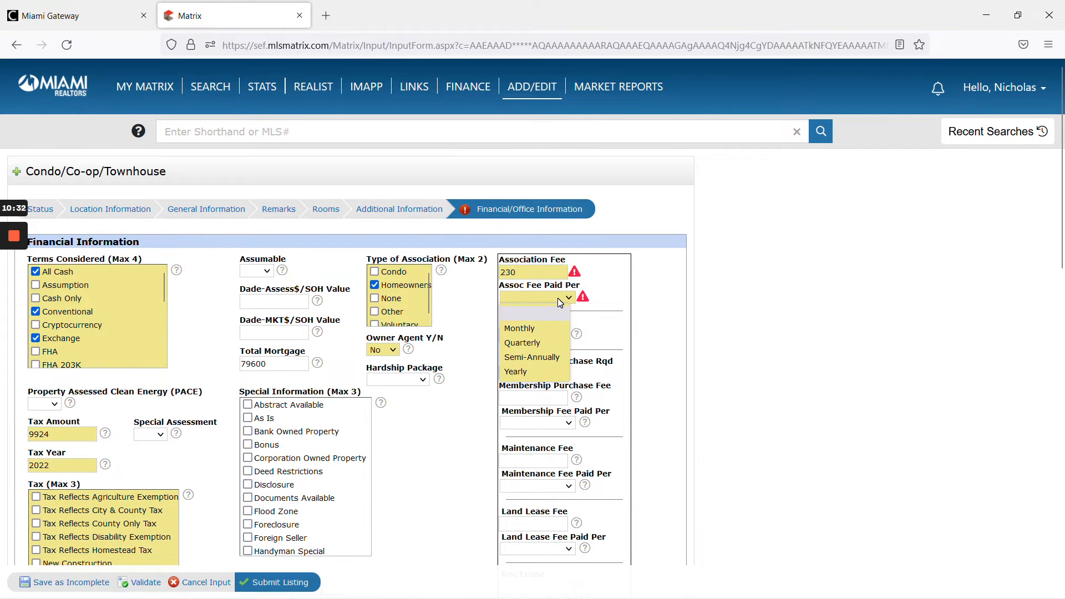
left_click(553, 326)
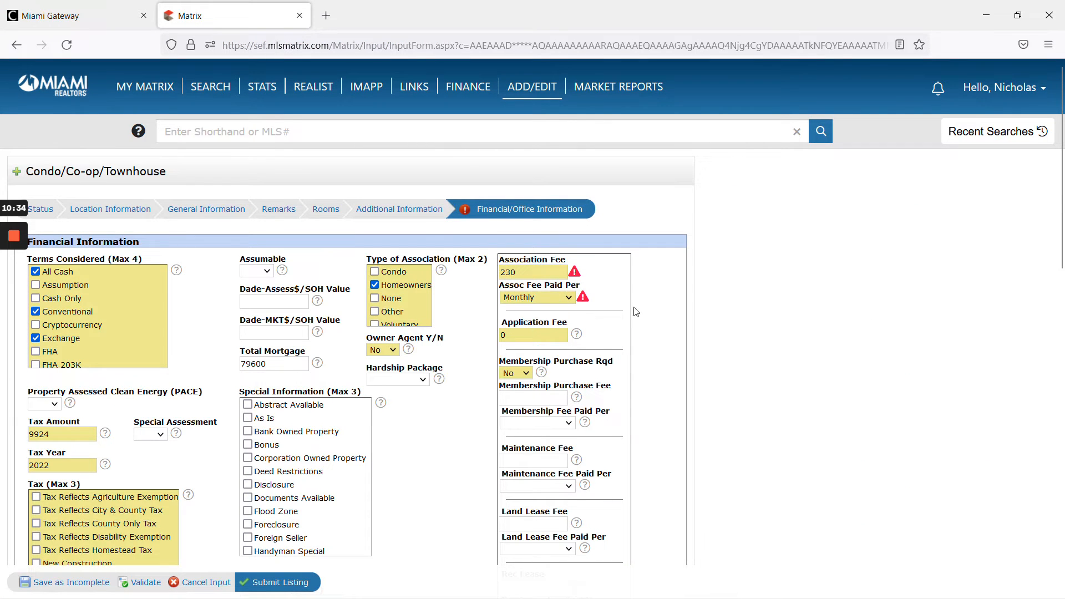
left_click(142, 582)
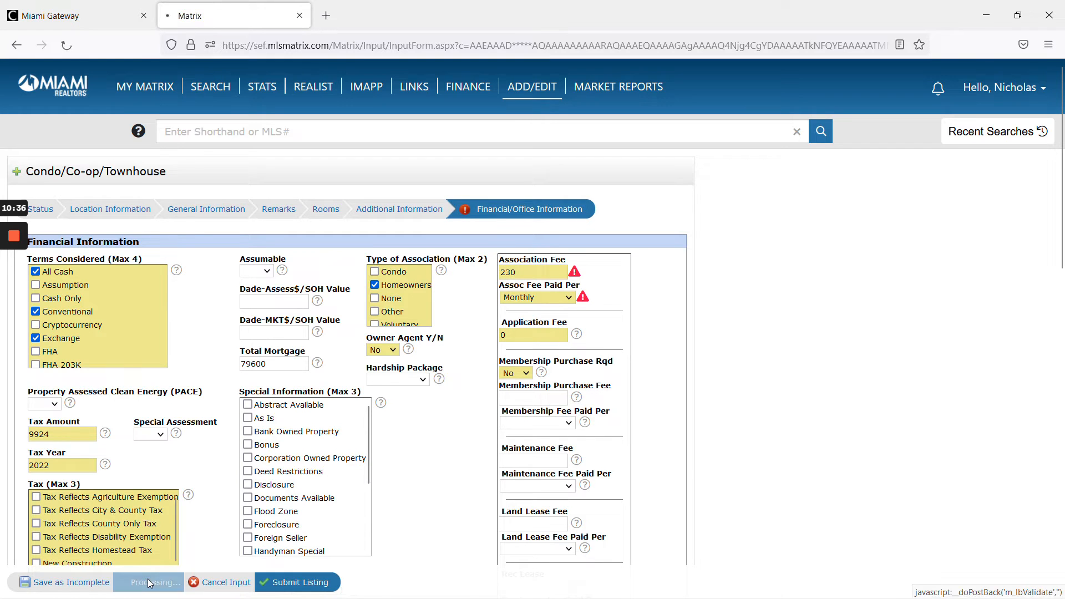
scroll(423, 463, "down", 1)
scroll(423, 463, "down", 10)
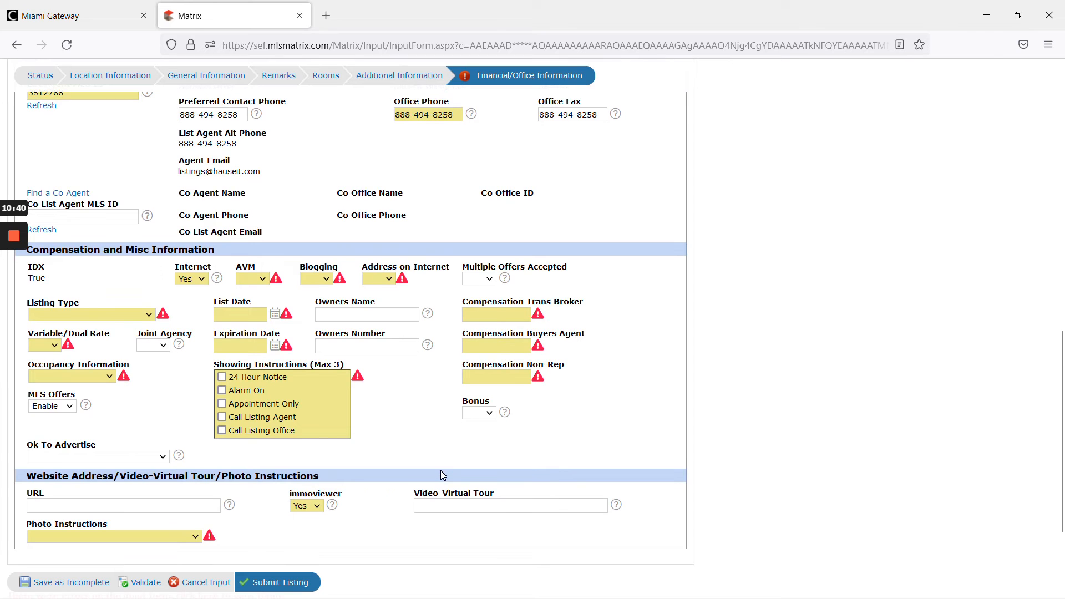
scroll(445, 471, "up", 4)
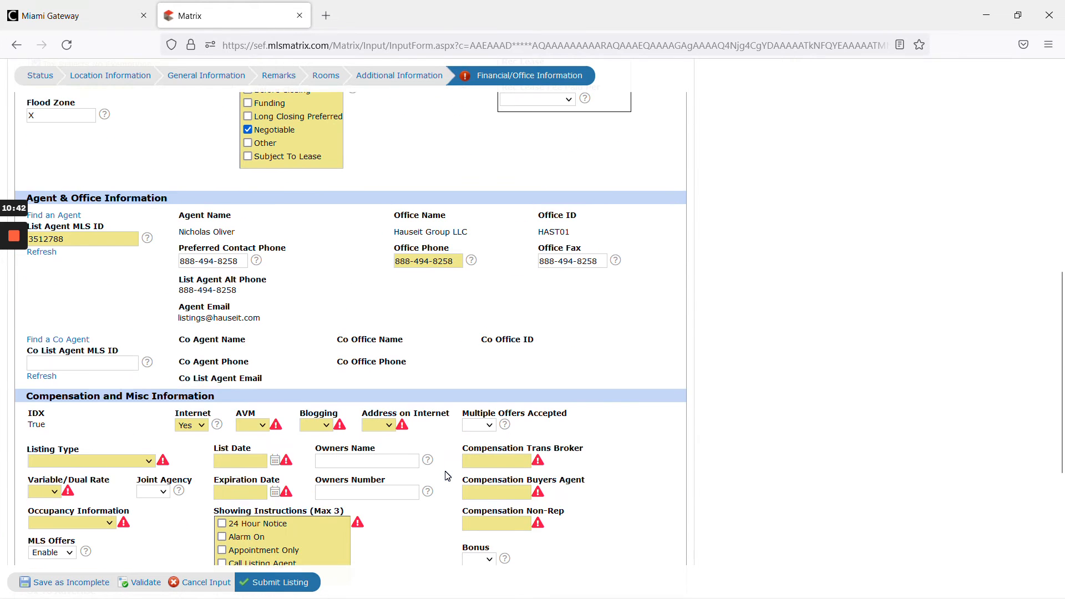
- Set the Listing Type to Exclusive Right to Sell/Rent and Variable/Dual Rate to No
scroll(448, 476, "down", 4)
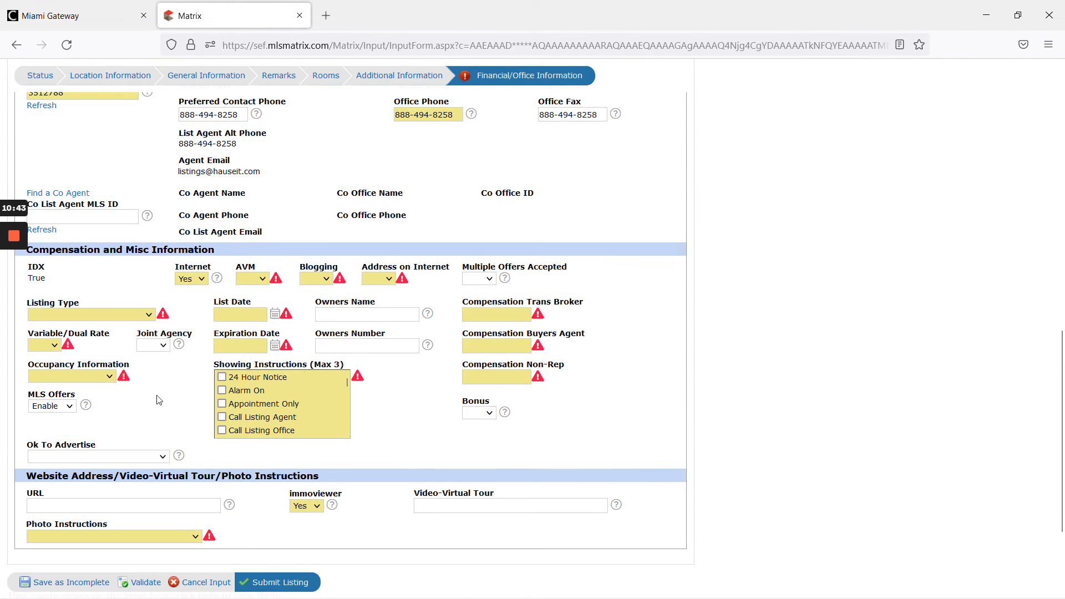
left_click(115, 315)
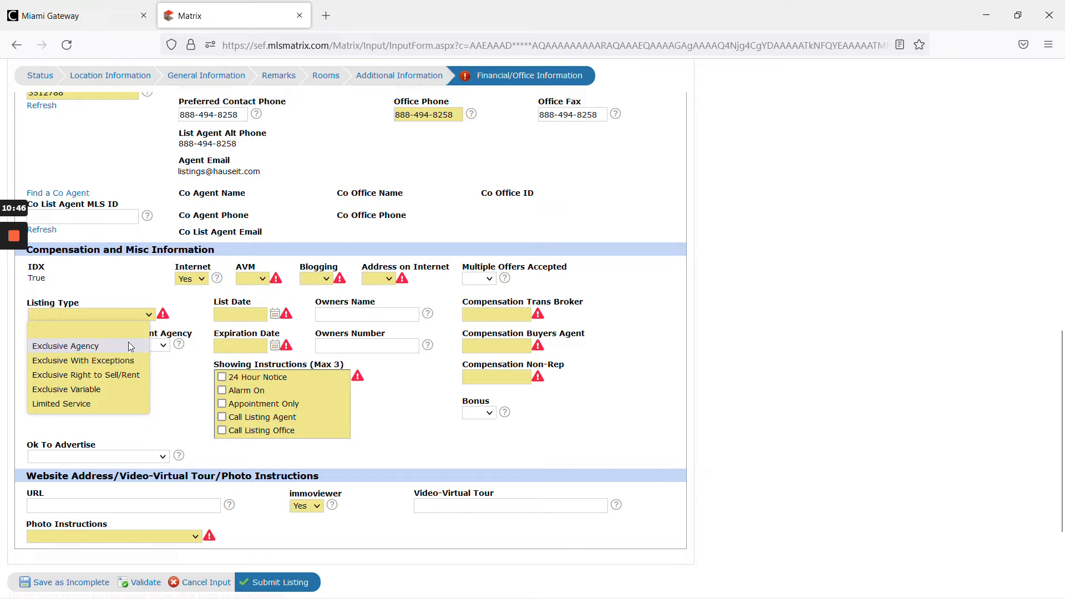
left_click(133, 375)
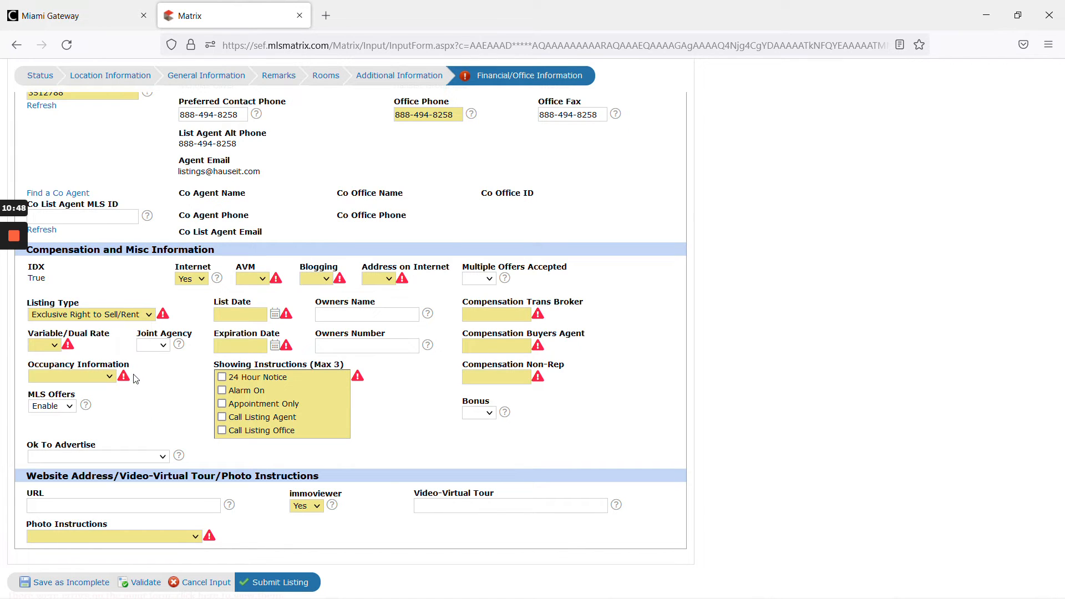
left_click(42, 348)
left_click(41, 391)
- Check the ticket's Property Occupied answer and set Occupancy Information to Owner Occupied
left_click(97, 377)
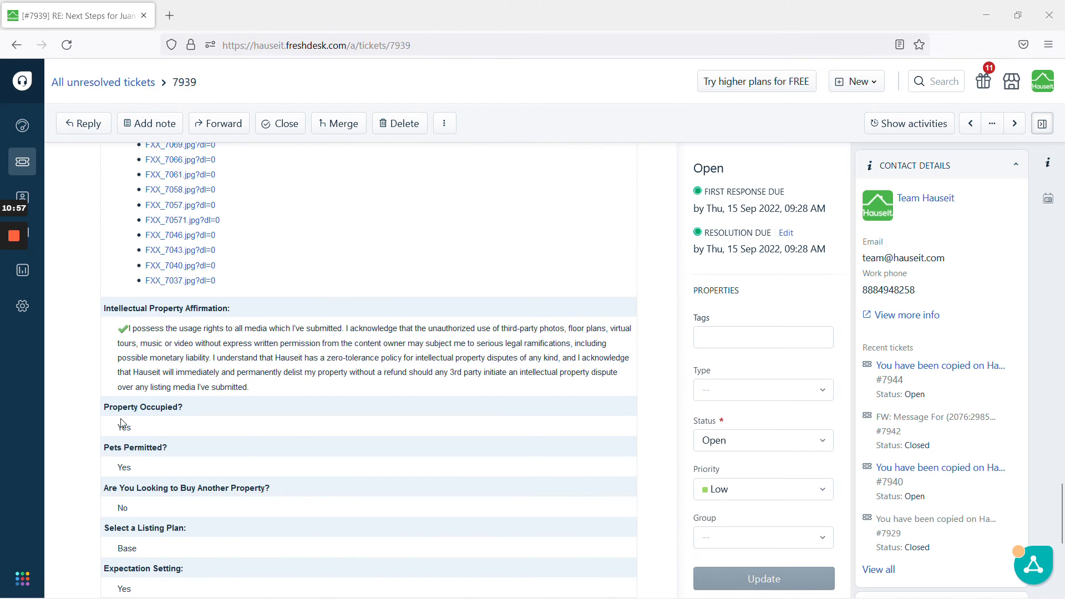
scroll(228, 418, "down", 2)
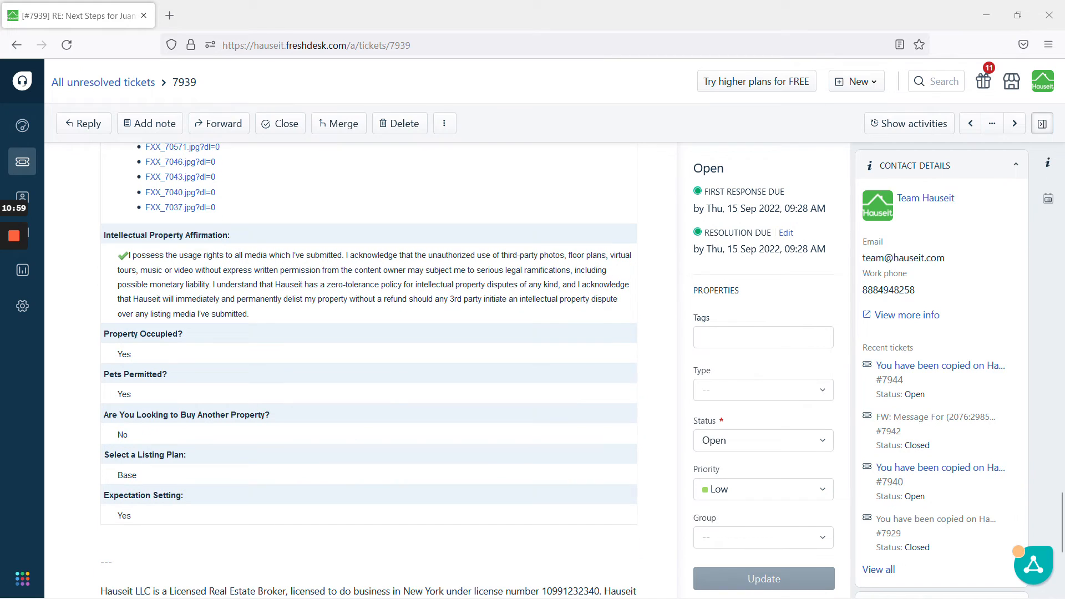
mouse_move(19, 292)
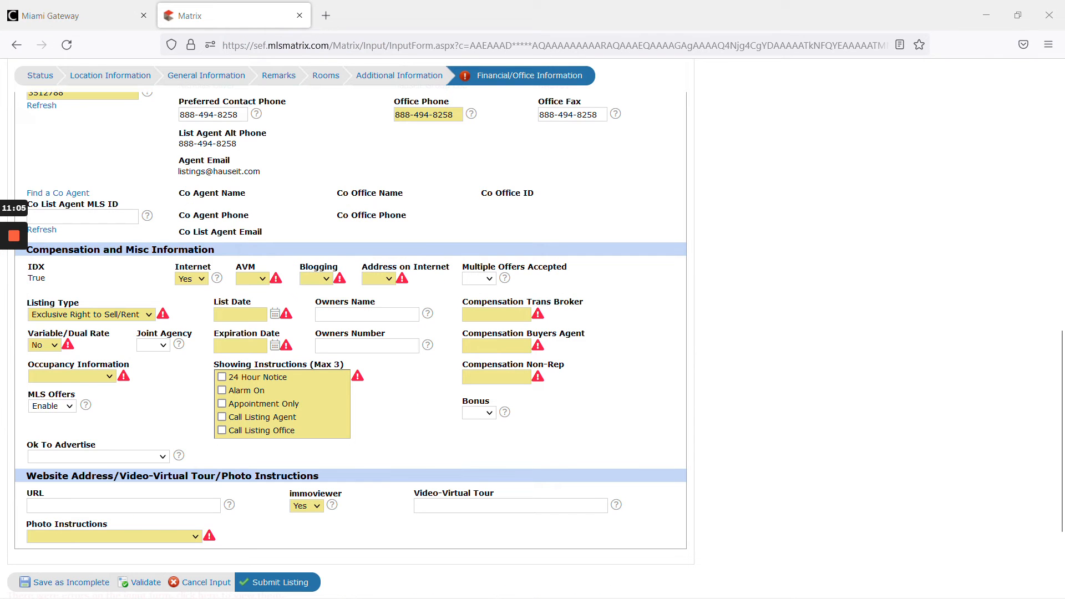
left_click(81, 377)
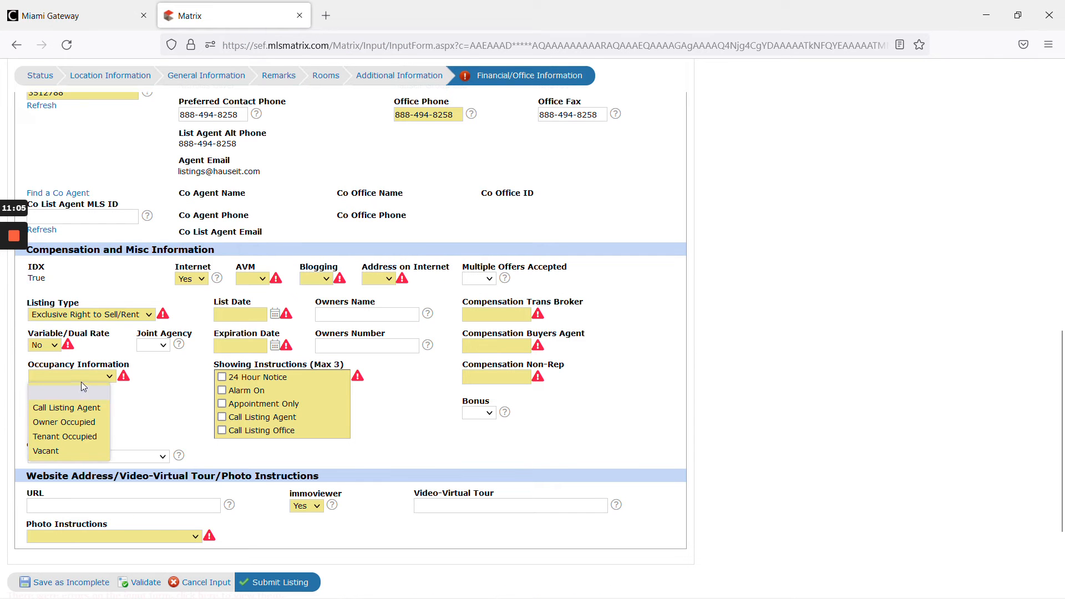
left_click(88, 425)
mouse_move(4, 329)
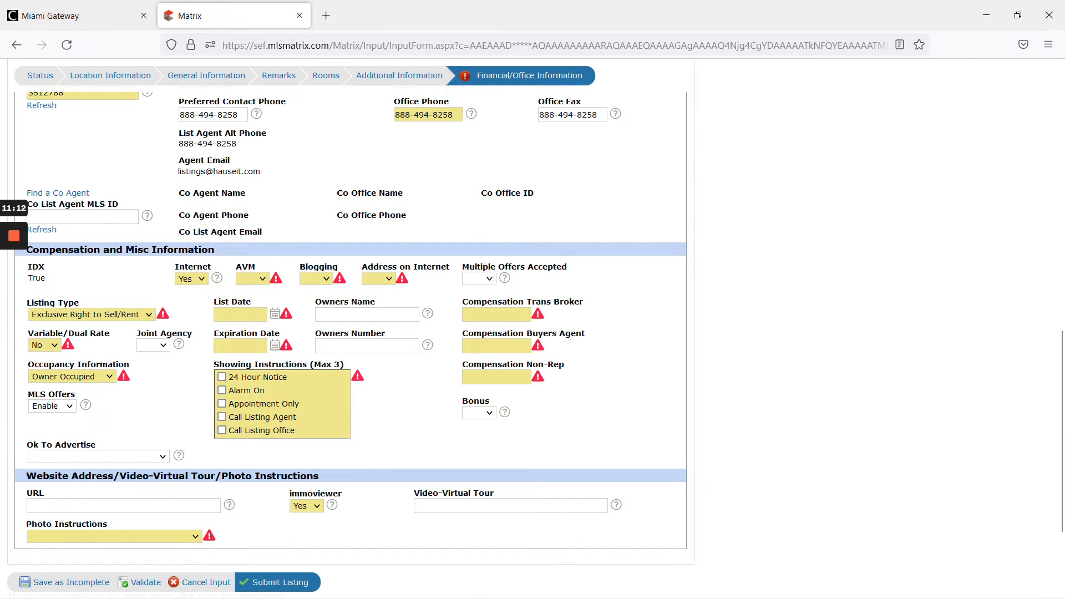
- Set the List Date to 09/14/2022 using the calendar picker
left_click(274, 316)
left_click(282, 404)
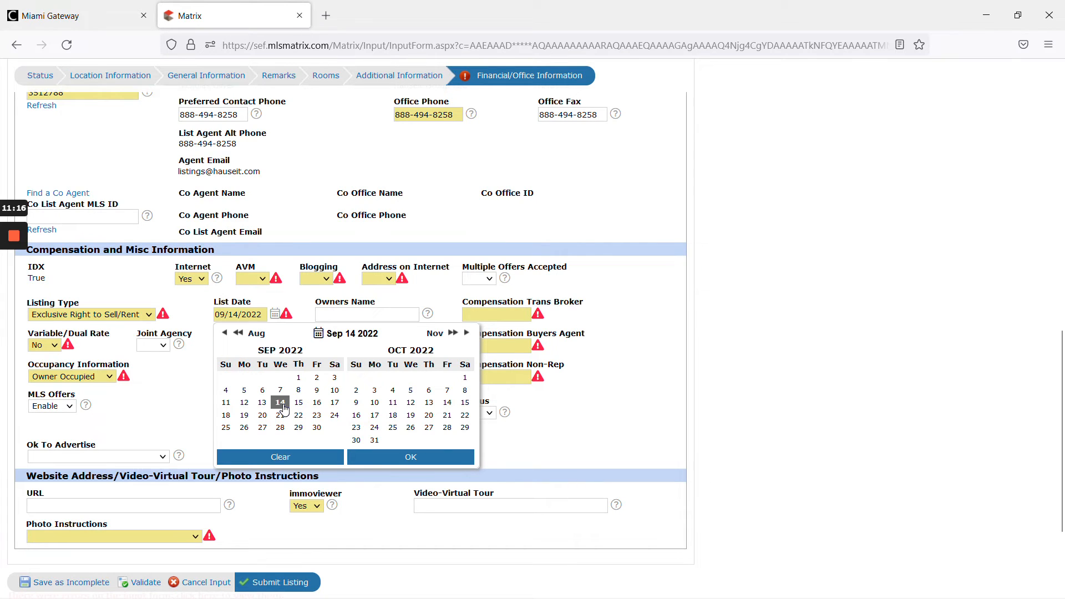
left_click(685, 369)
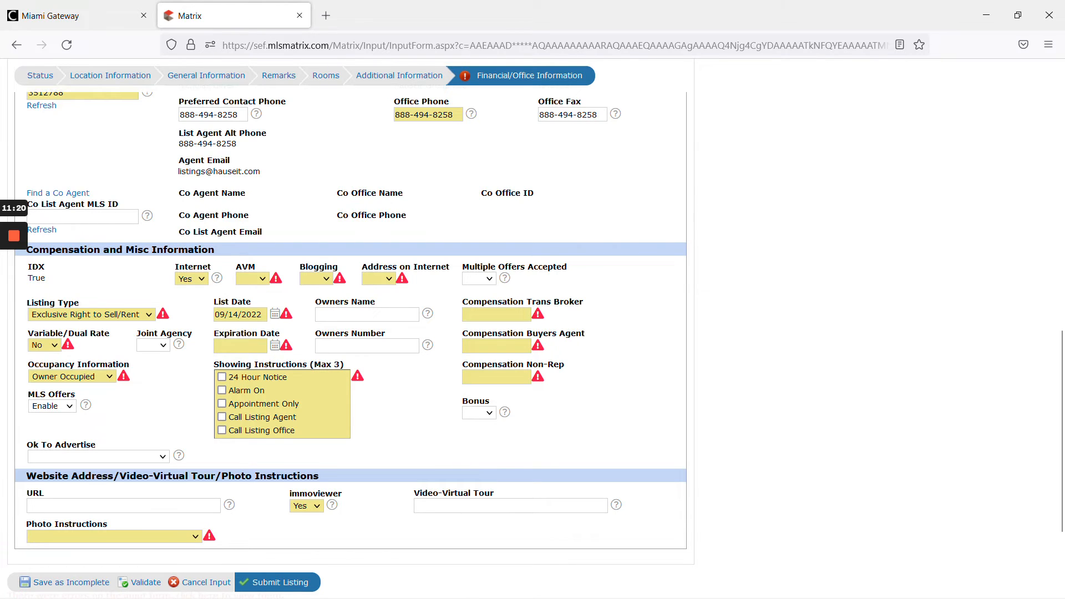
- Set the Expiration Date to 09/14/2023
left_click(274, 345)
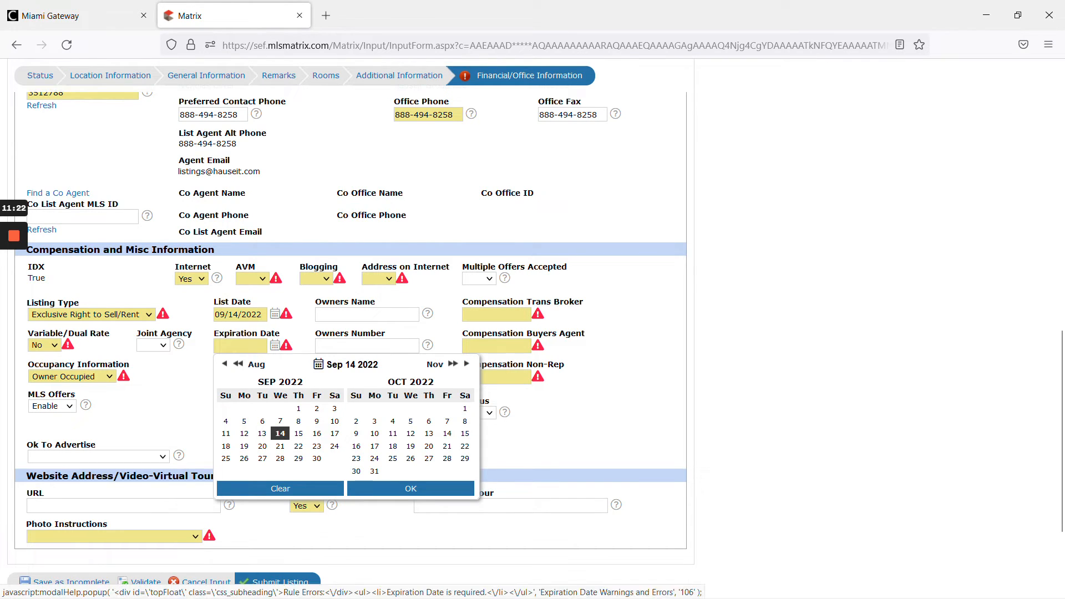
left_click(453, 365)
left_click(453, 364)
left_click(453, 364)
left_click(453, 364)
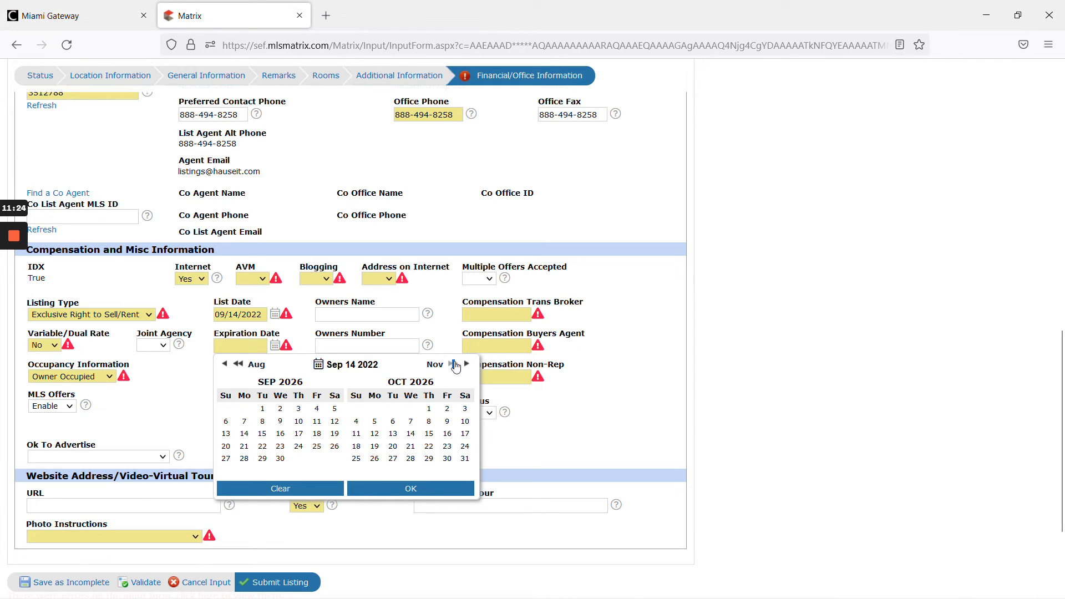
left_click(238, 364)
left_click(239, 346)
type("09/14/2023")
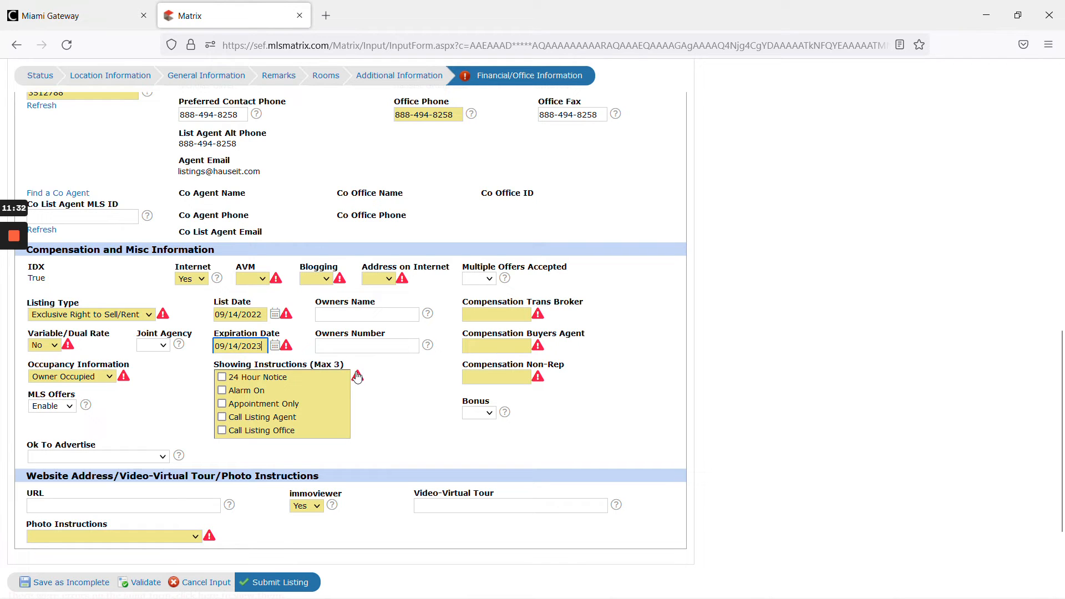
left_click(424, 382)
- Validate the Financial/Office Information section
left_click(146, 582)
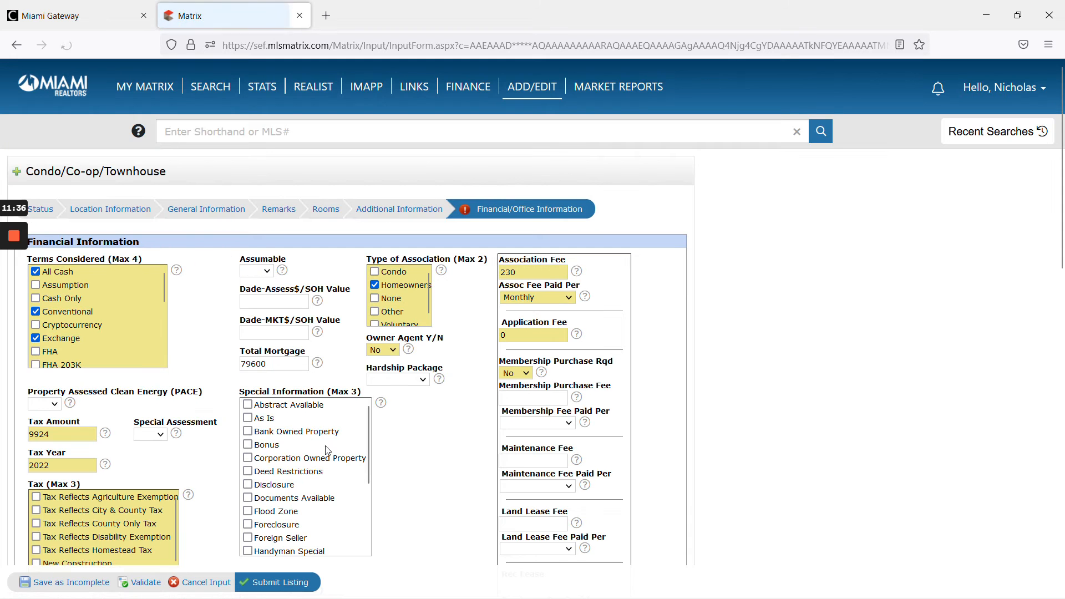
scroll(463, 459, "down", 5)
scroll(459, 451, "up", 3)
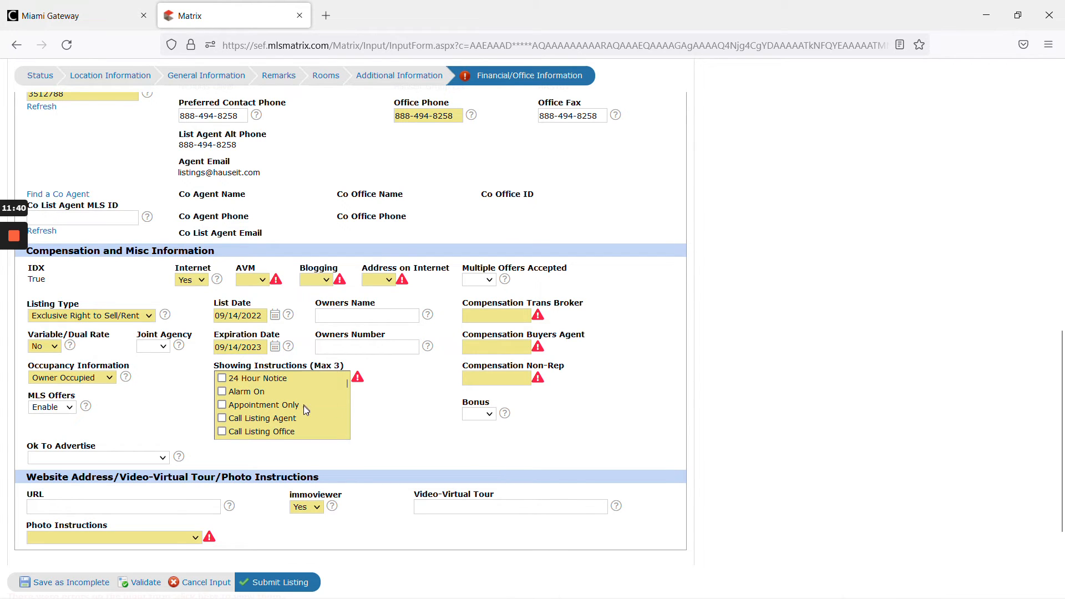
- Set AVM, Blogging and Address on Internet all to Yes
scroll(304, 407, "down", 3)
scroll(304, 411, "down", 2)
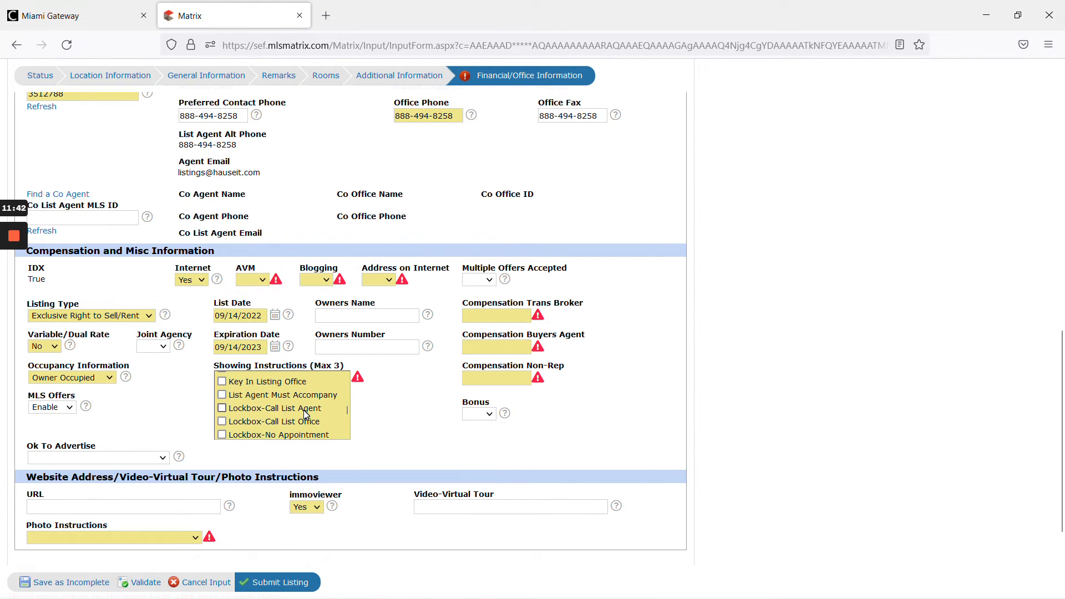
scroll(273, 408, "down", 2)
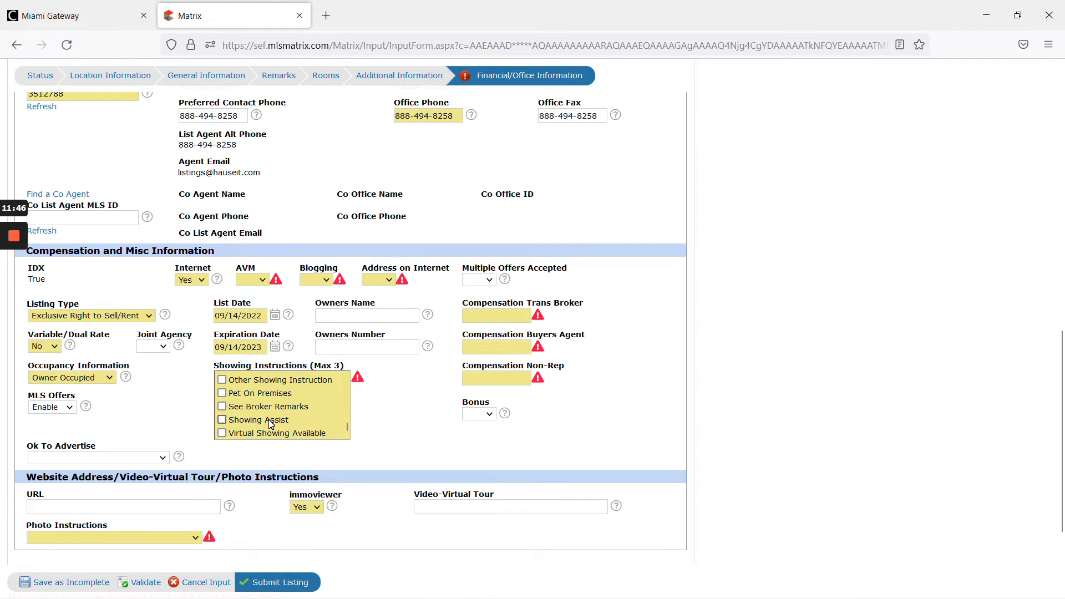
left_click(252, 280)
left_click(255, 320)
left_click(313, 285)
left_click(319, 315)
left_click(390, 281)
left_click(382, 313)
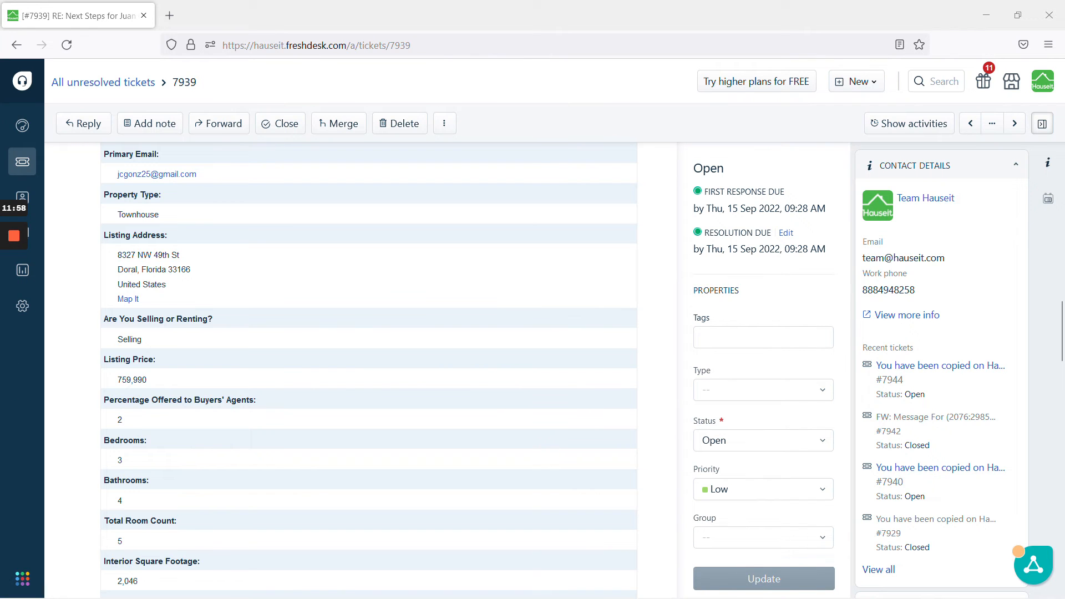
- Open the signed listing agreement from the related helpdesk ticket and review its commission terms for cooperating brokers
scroll(129, 424, "up", 8)
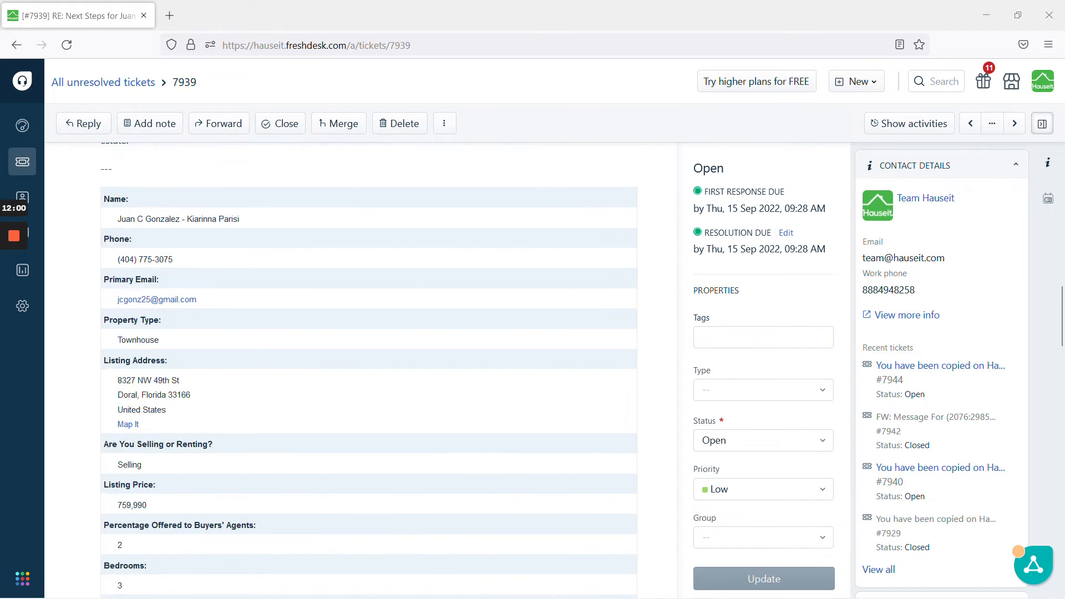
left_click(28, 131)
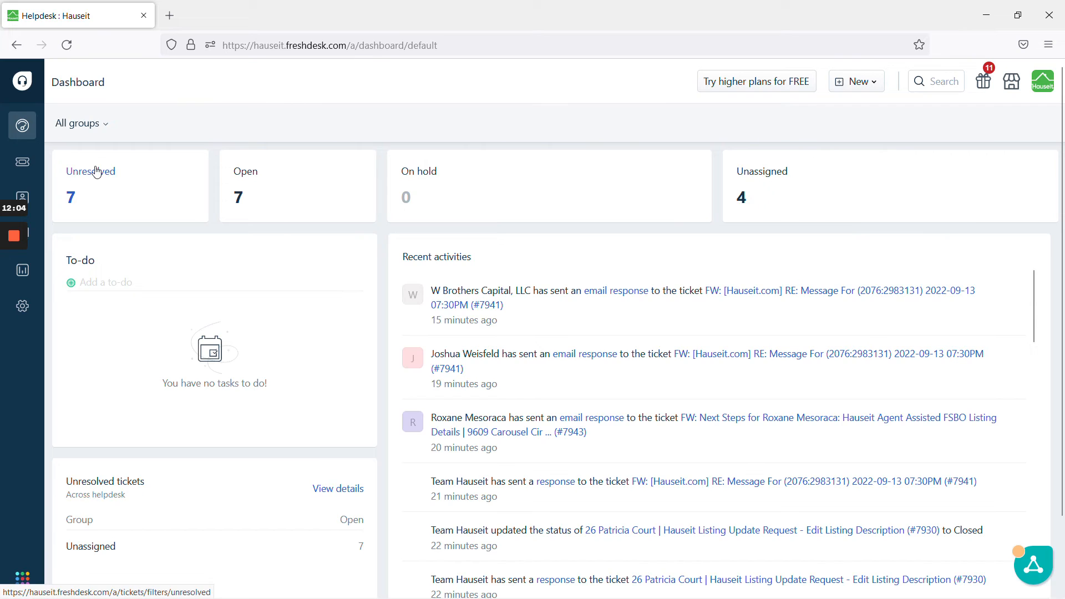
left_click(95, 170)
scroll(243, 314, "down", 1)
scroll(243, 314, "down", 3)
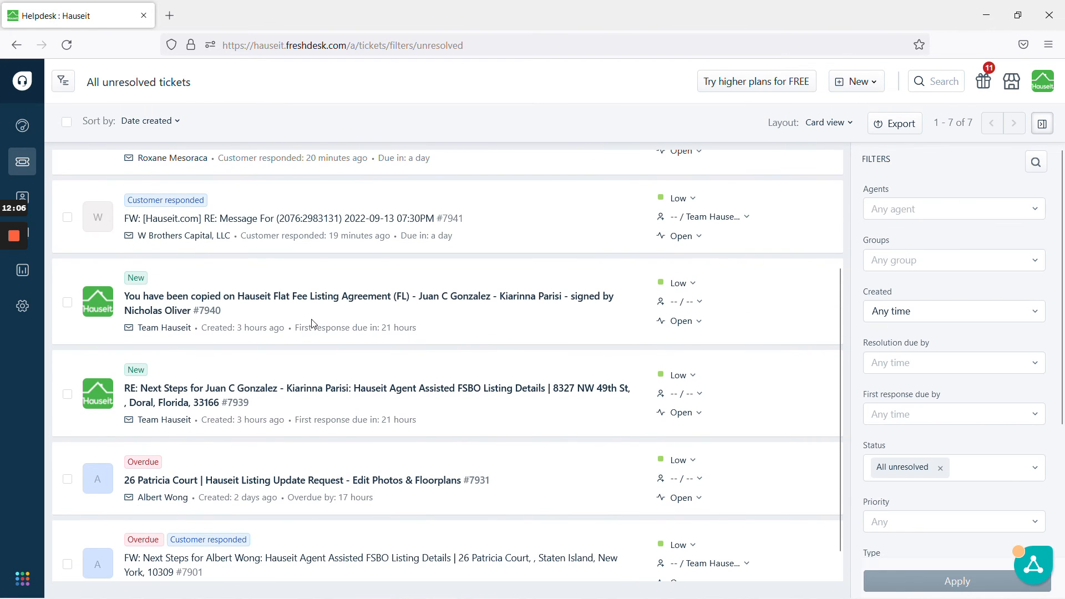
left_click(319, 298)
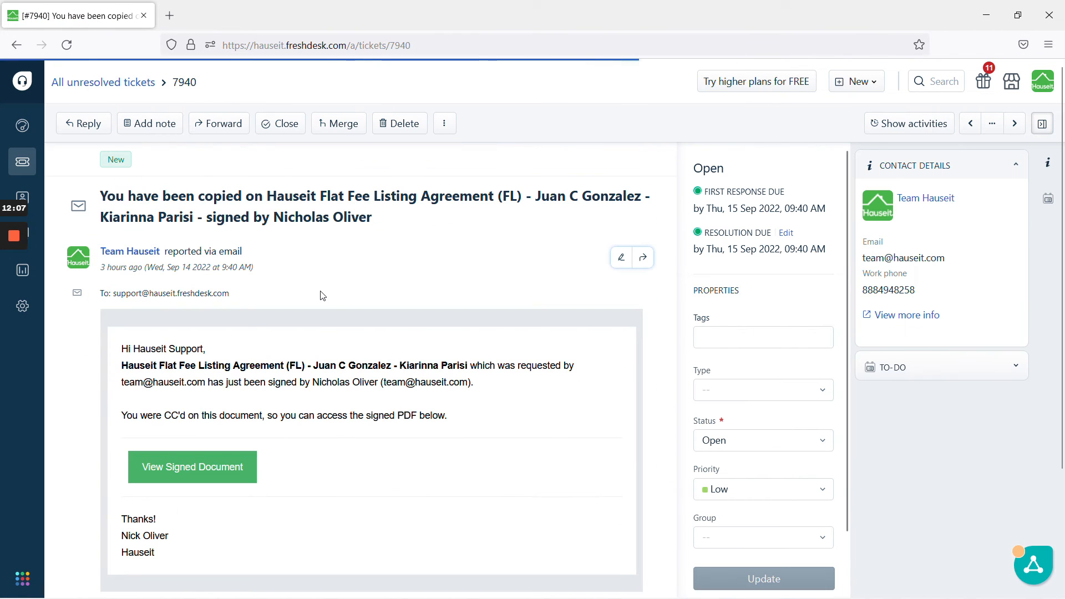
left_click(192, 479)
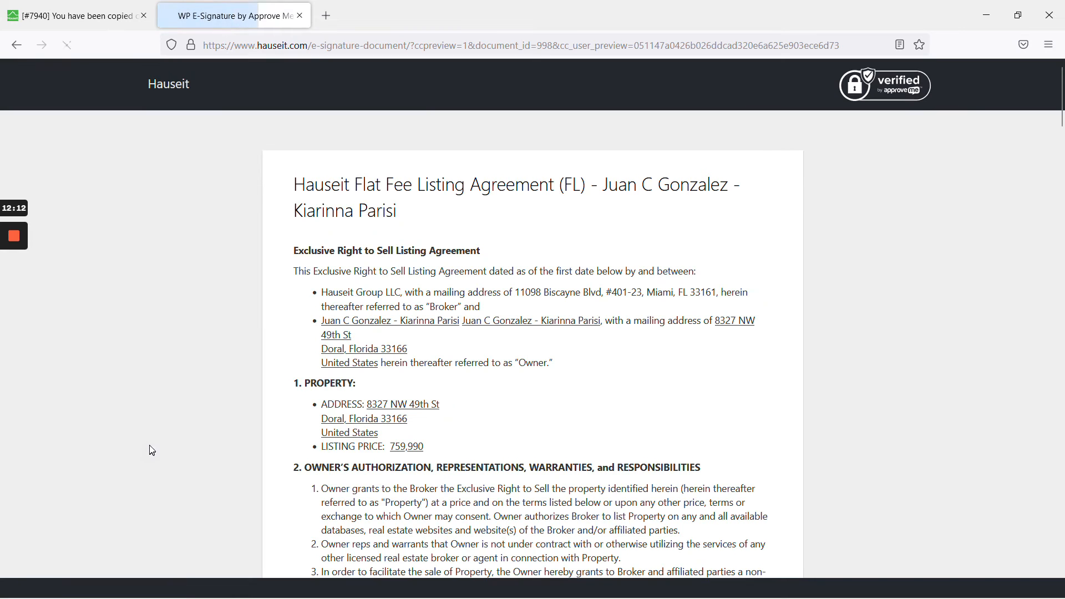
scroll(410, 349, "down", 8)
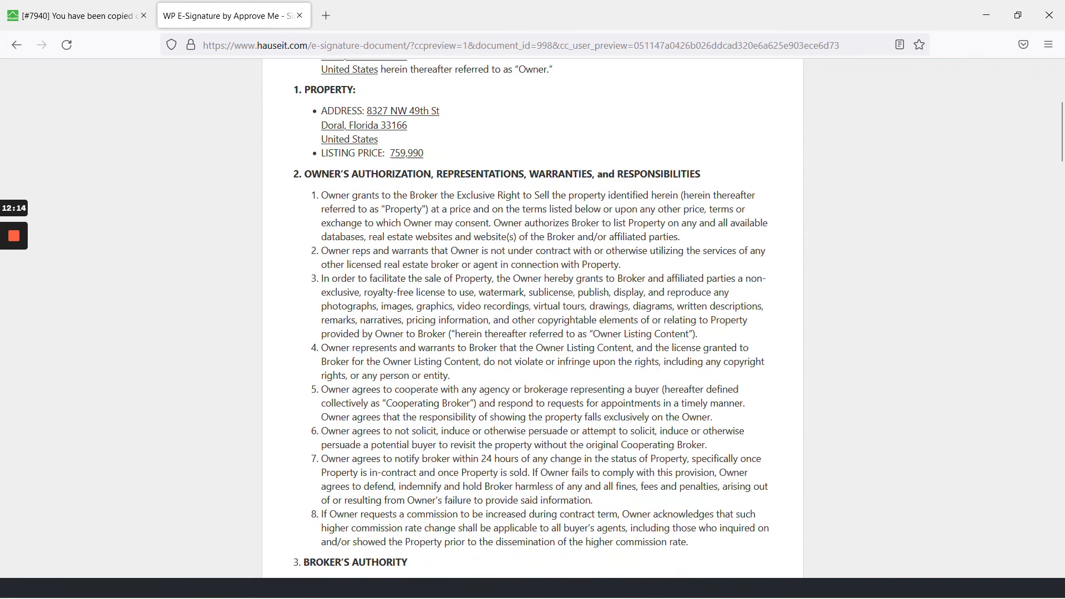
scroll(533, 299, "down", 8)
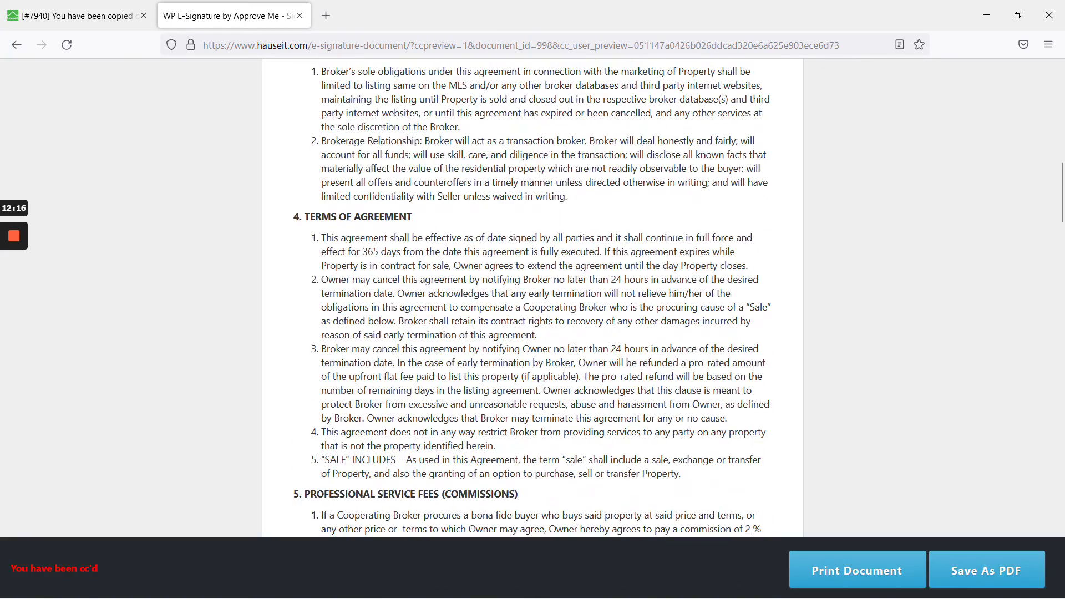
scroll(721, 355, "down", 6)
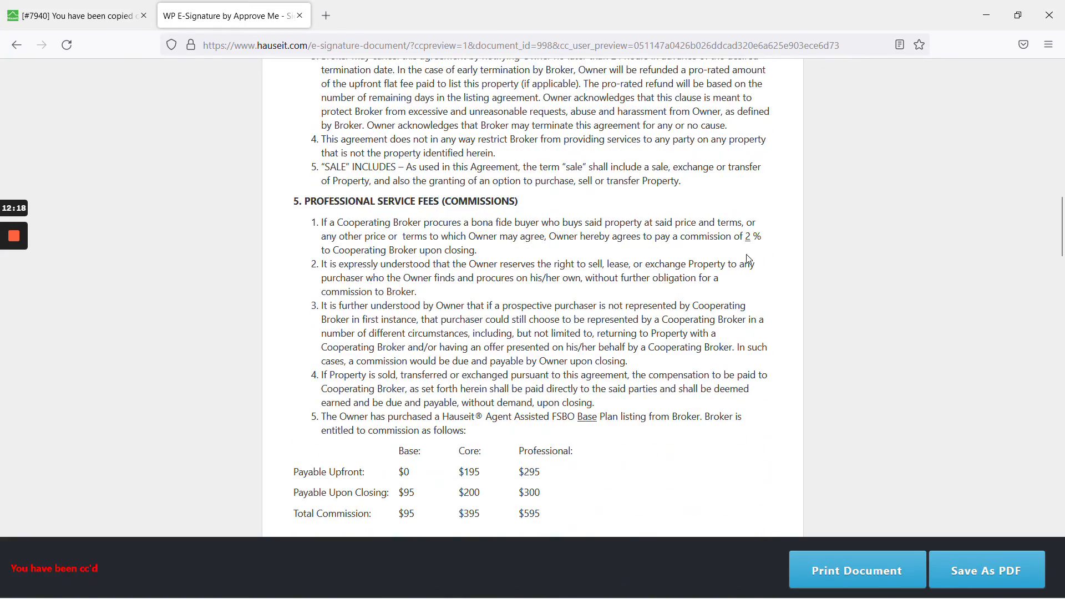
scroll(749, 254, "down", 12)
scroll(745, 327, "down", 20)
scroll(502, 325, "up", 8)
scroll(502, 325, "up", 1)
mouse_move(10, 298)
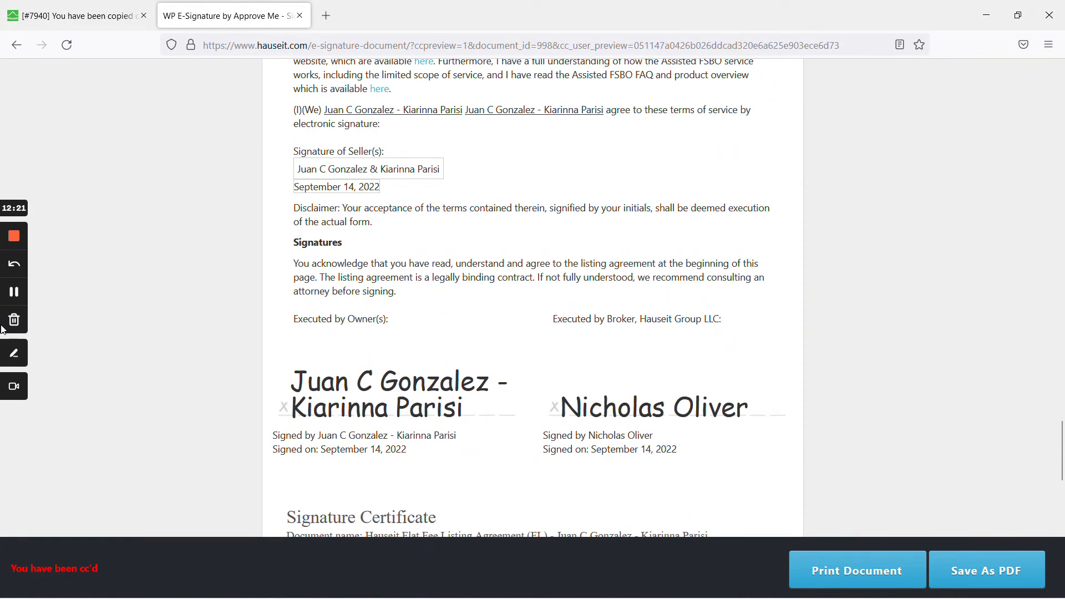
left_click(14, 292)
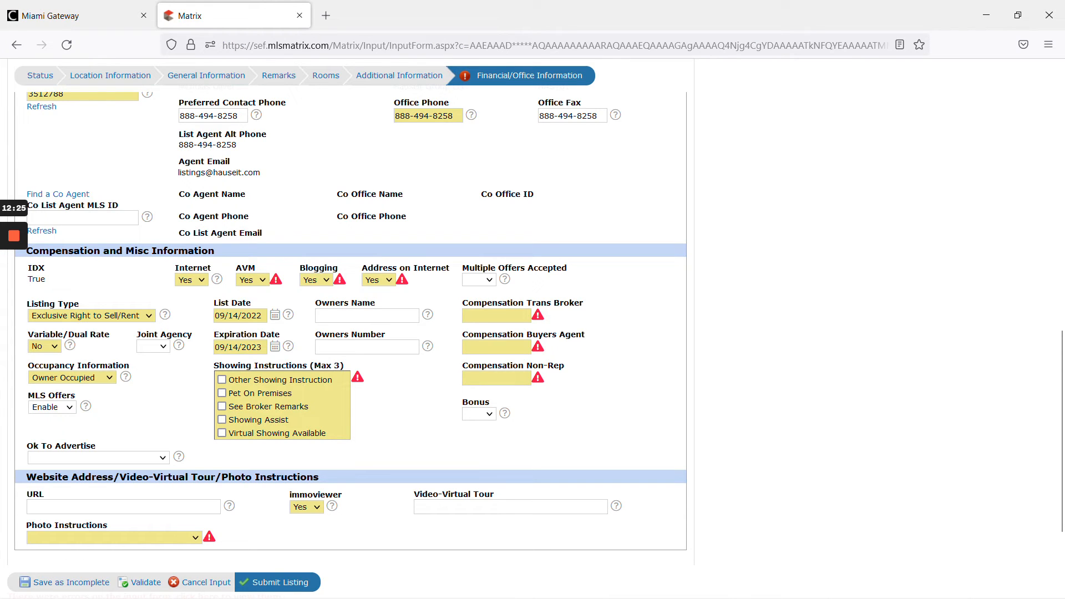
- Enter 2% as the Compensation Buyers Agent
left_click(496, 347)
type("2%")
left_click(621, 363)
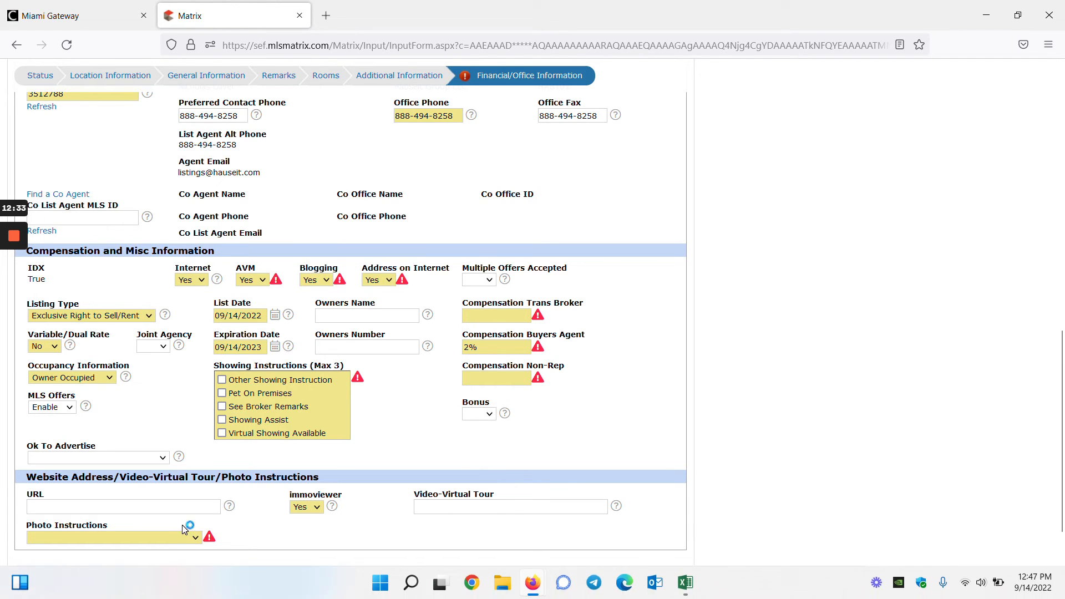
- Validate the Financial/Office Information section again and review the remaining flagged fields
left_click(146, 582)
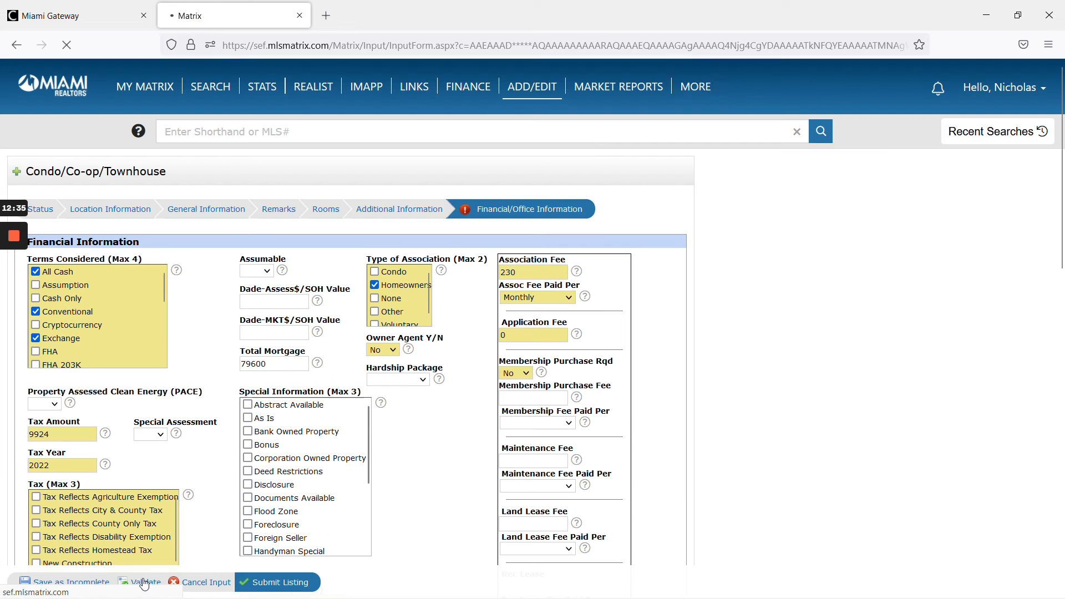
scroll(631, 447, "down", 10)
scroll(710, 445, "down", 6)
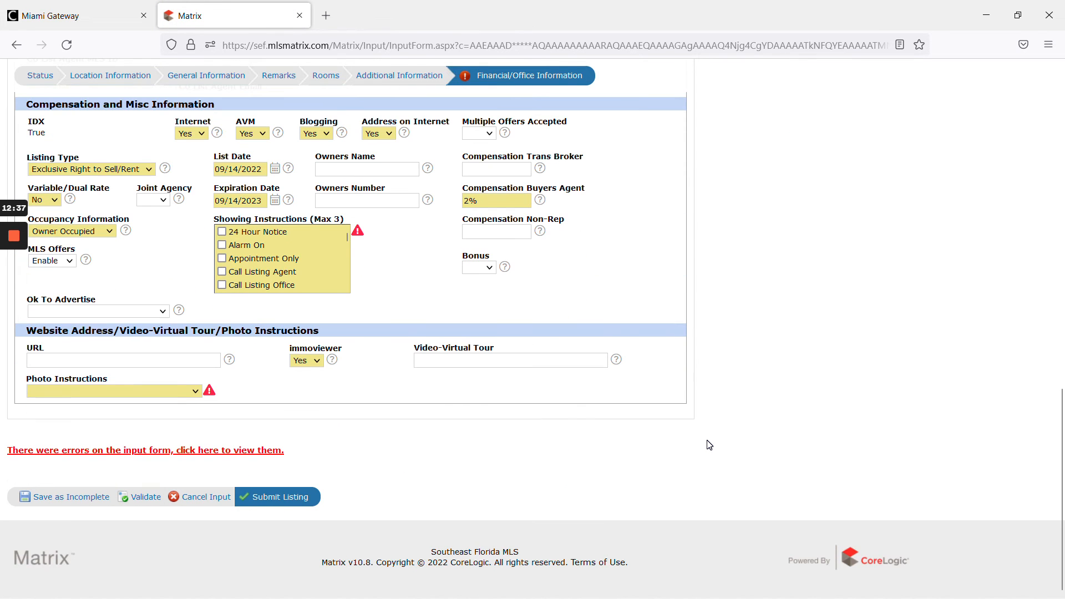
scroll(710, 445, "up", 3)
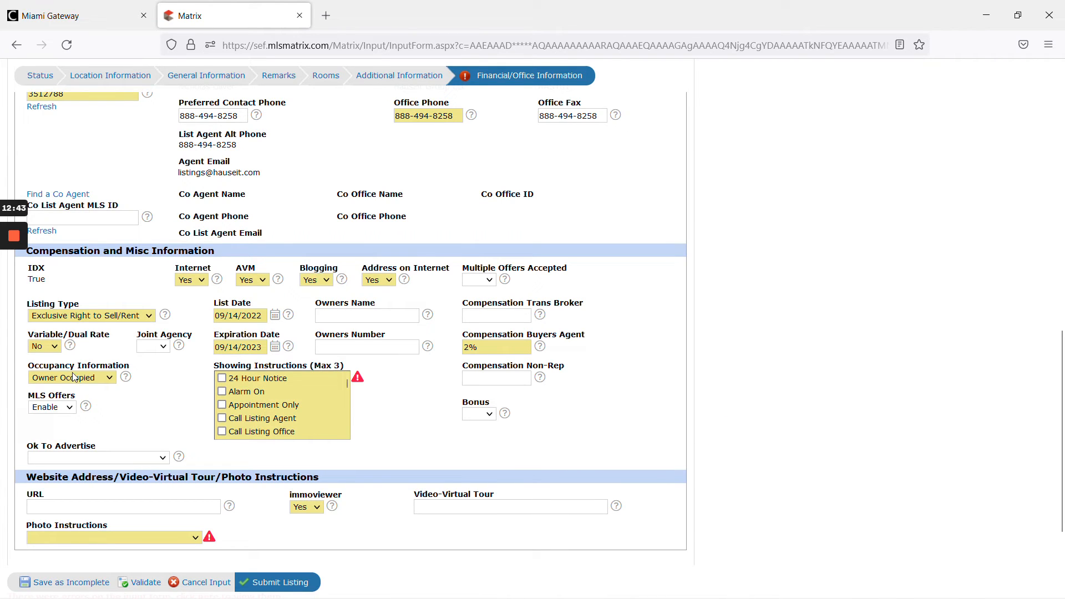
mouse_move(17, 321)
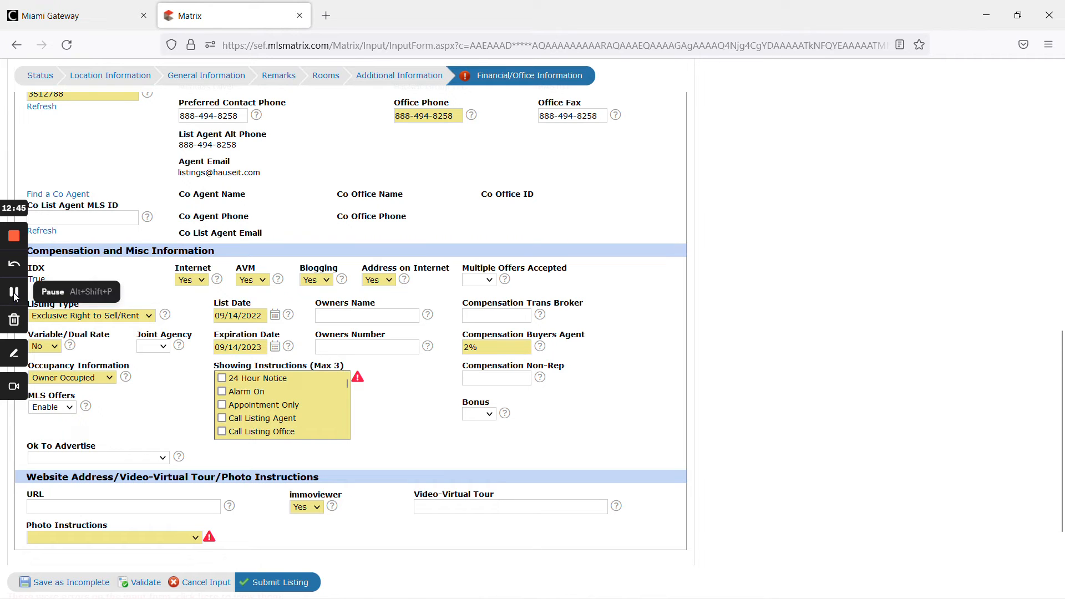
scroll(17, 294, "down", 3)
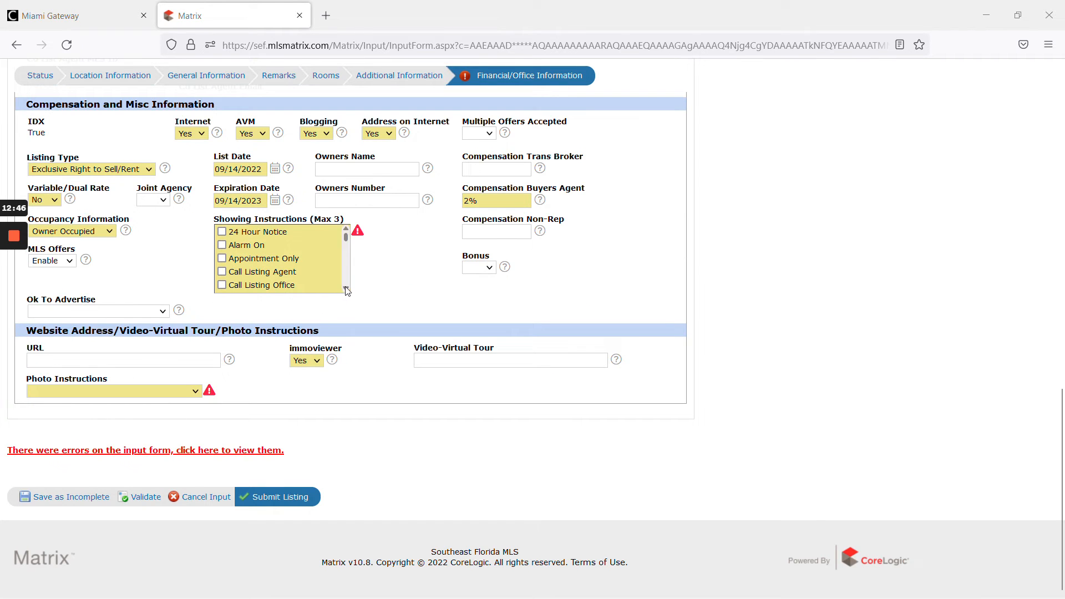
- Check Call Owner in the Showing Instructions list
scroll(301, 265, "down", 2)
left_click(274, 251)
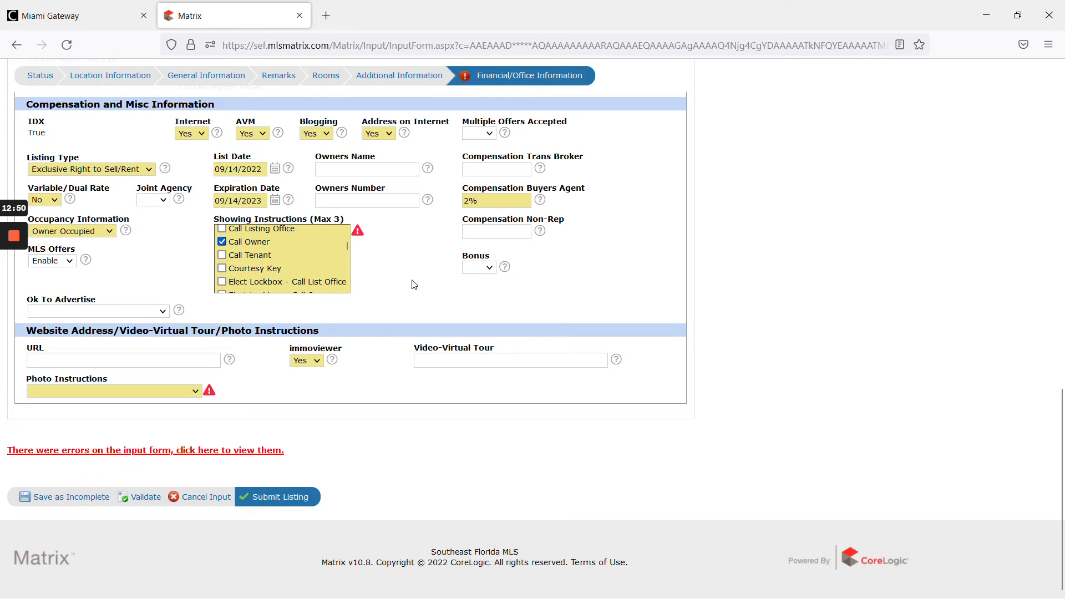
- Copy the owner's phone number from the helpdesk ticket and enter it, digits only, as the Owners Number
mouse_move(17, 290)
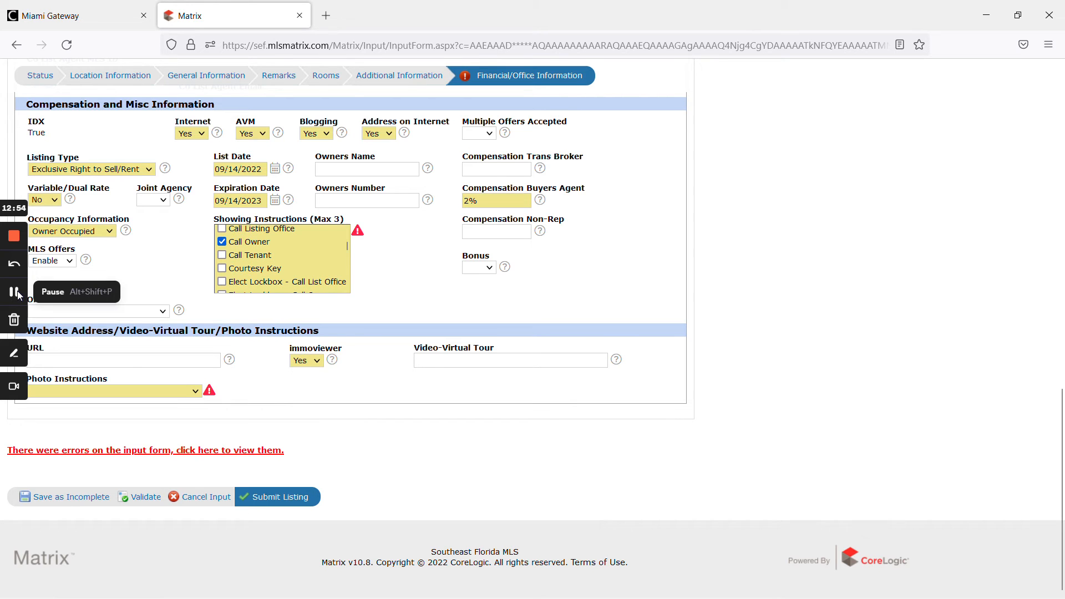
left_click(17, 293)
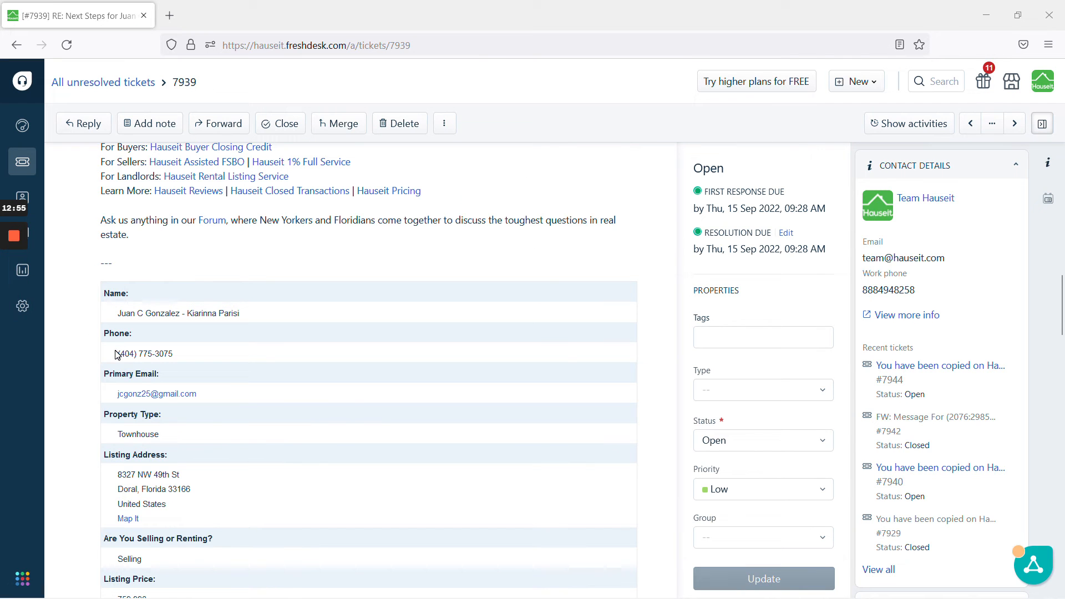
left_click_drag(118, 354, 173, 354)
right_click(154, 353)
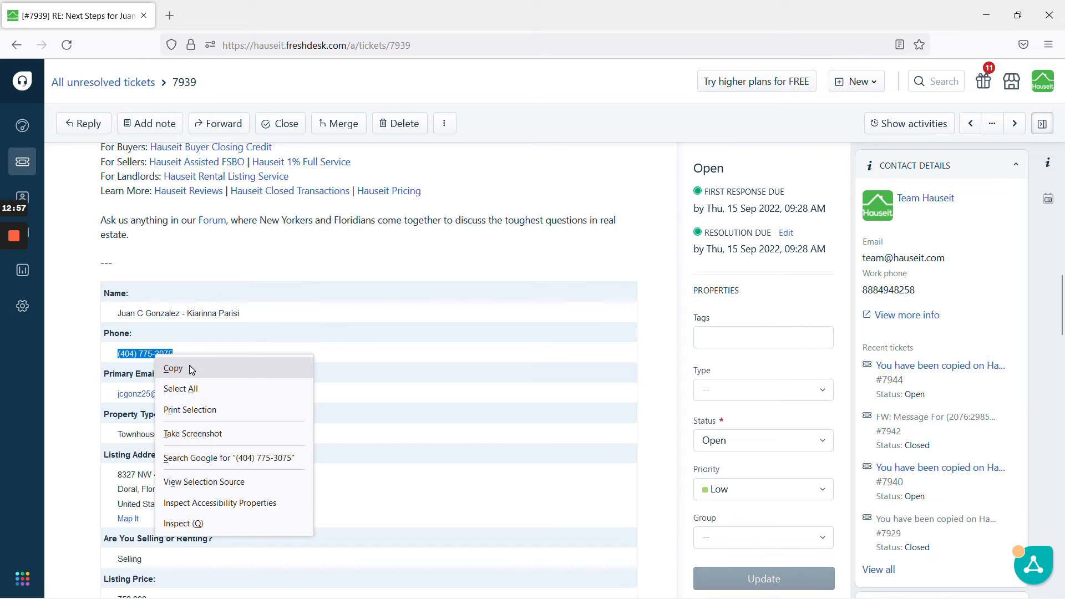
left_click(192, 369)
left_click(176, 347)
left_click(14, 294)
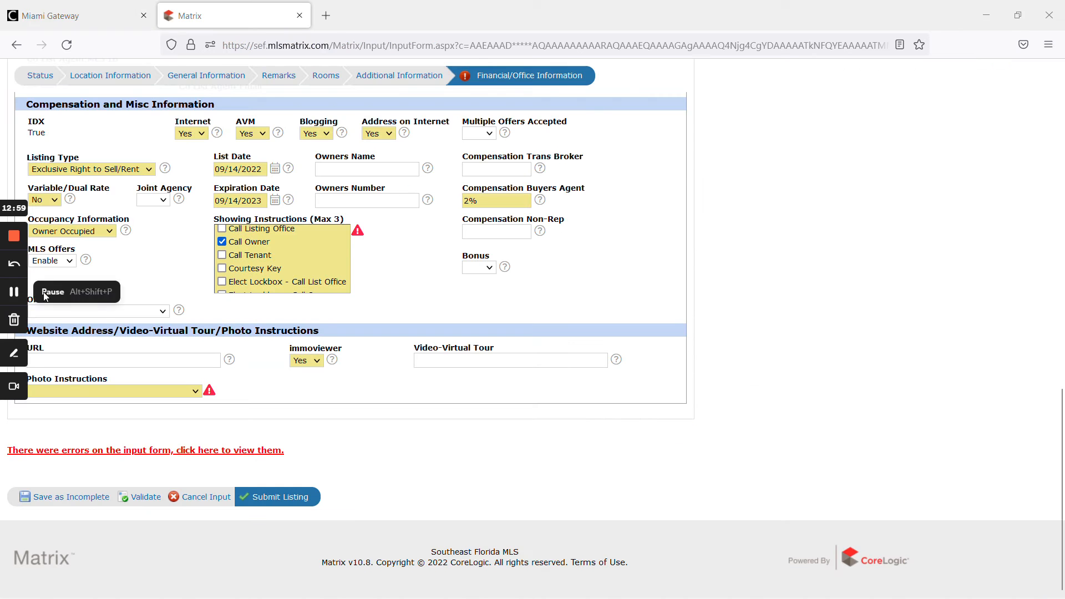
left_click(396, 201)
key("ctrl+v")
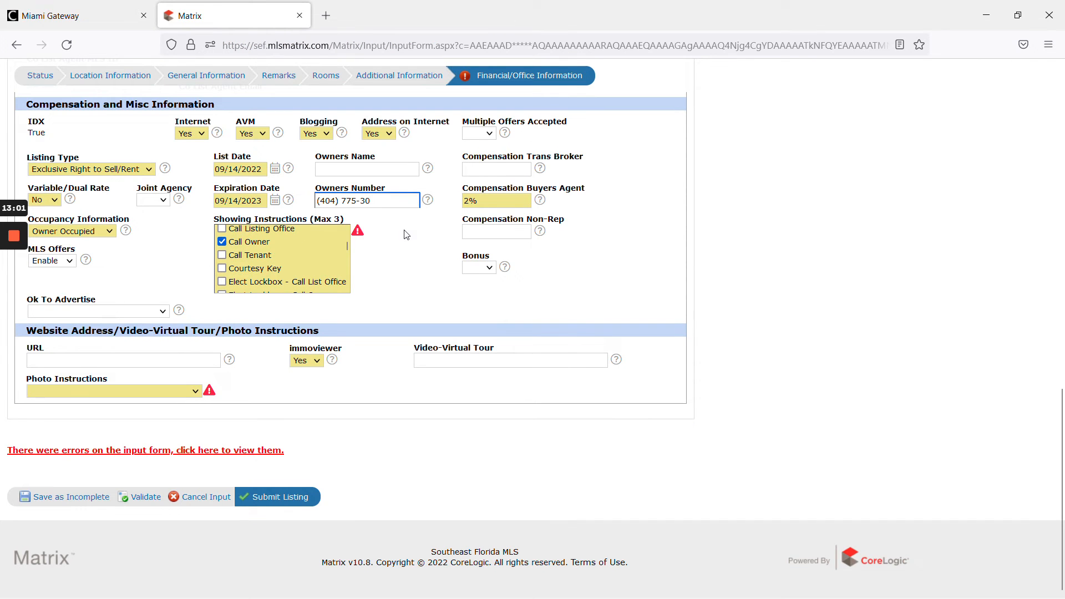
key("BackSpace")
key("Delete")
key("BackSpace")
left_click(394, 230)
- Paste the owner's name into Owners Name, trimming it to the first owner's full name only
left_click(19, 294)
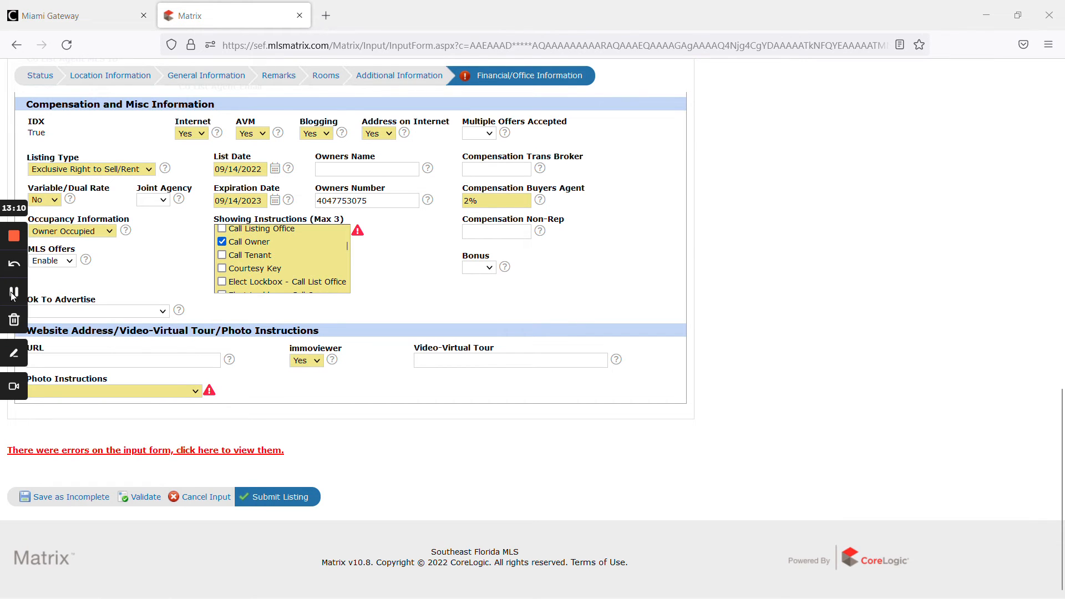
left_click(352, 170)
key("ctrl+v")
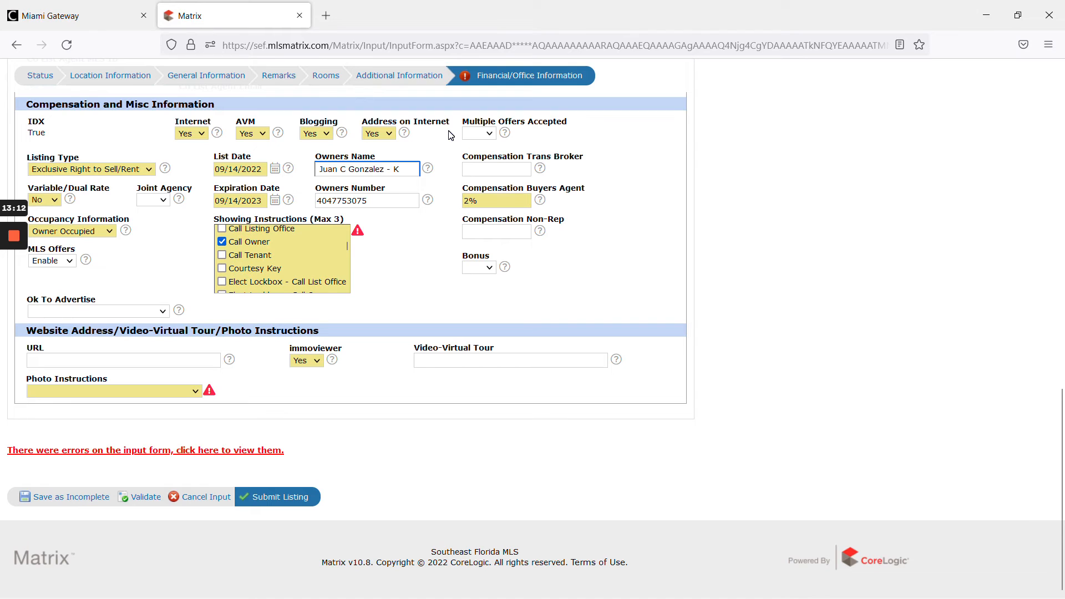
key("shift+Left")
key("BackSpace")
key("BackSpace")
key("BackSpace")
key("BackSpace")
left_click(423, 236)
- Set Photo Instructions to Realtor to Upload Images 1-99 and validate the form again
left_click(270, 493)
scroll(355, 449, "down", 3)
scroll(504, 433, "down", 10)
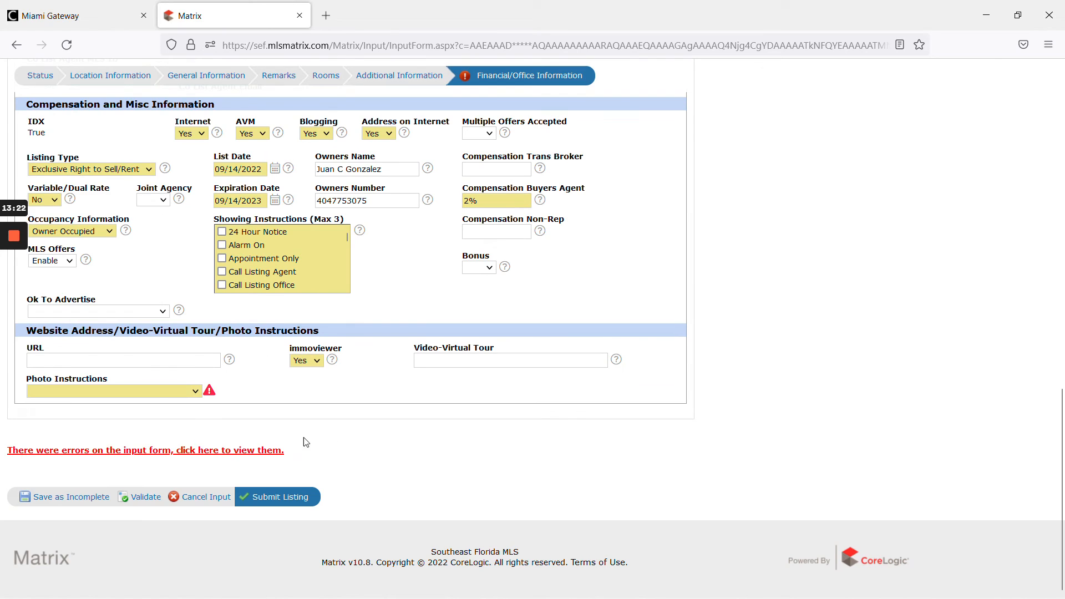
left_click(159, 392)
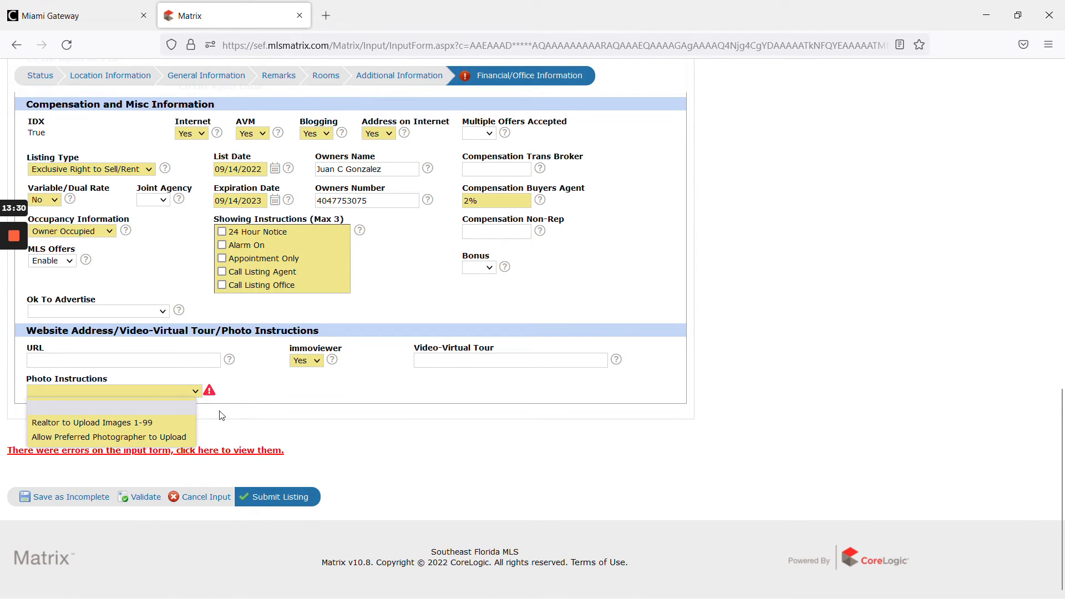
left_click(161, 421)
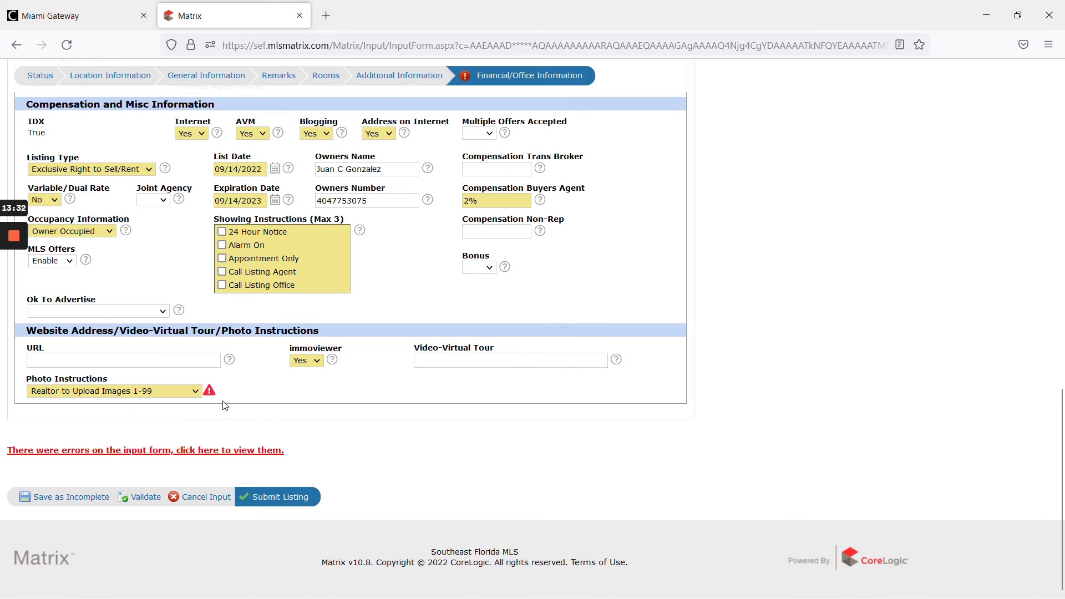
left_click(210, 391)
left_click(386, 391)
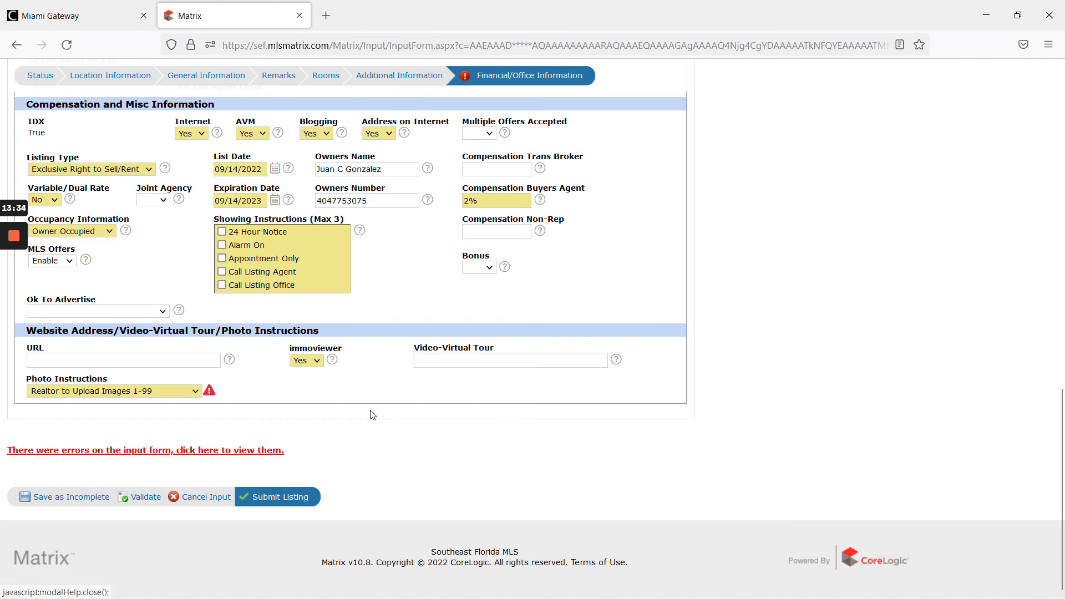
left_click(137, 501)
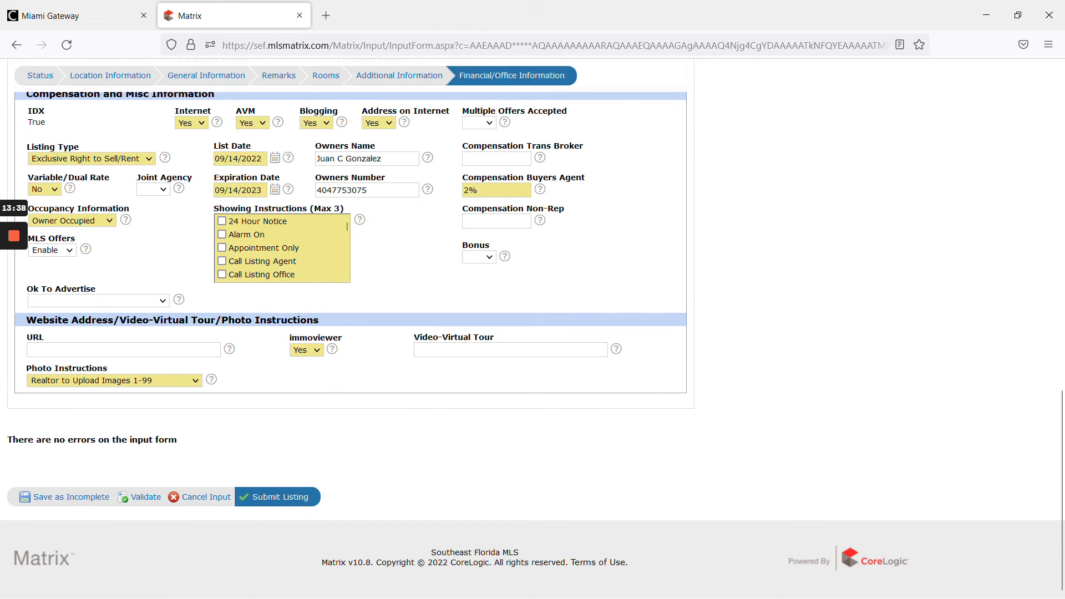
left_click(229, 349)
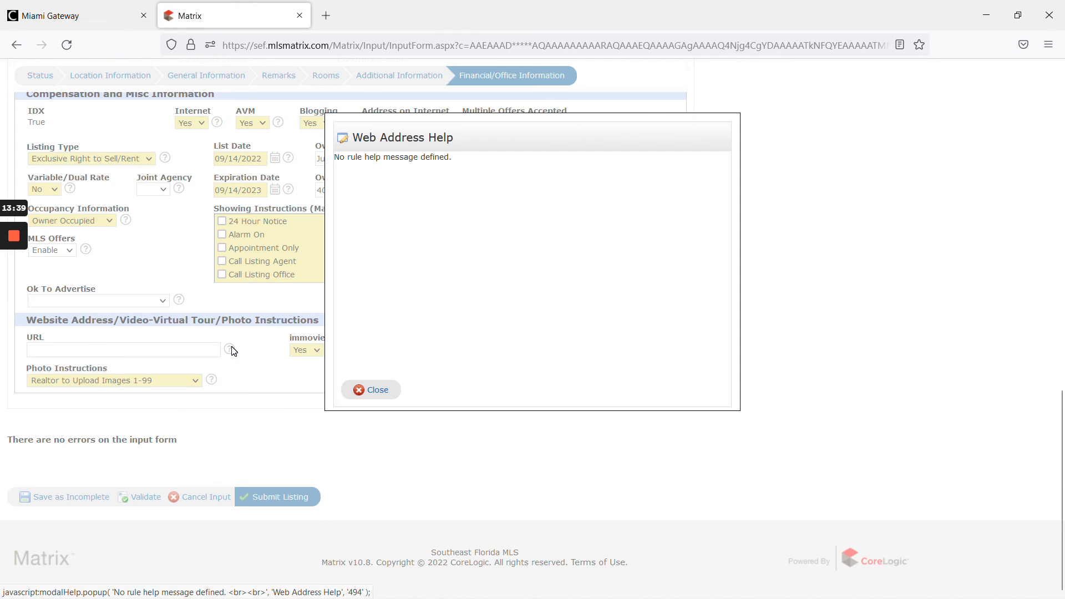
left_click(375, 389)
left_click(173, 350)
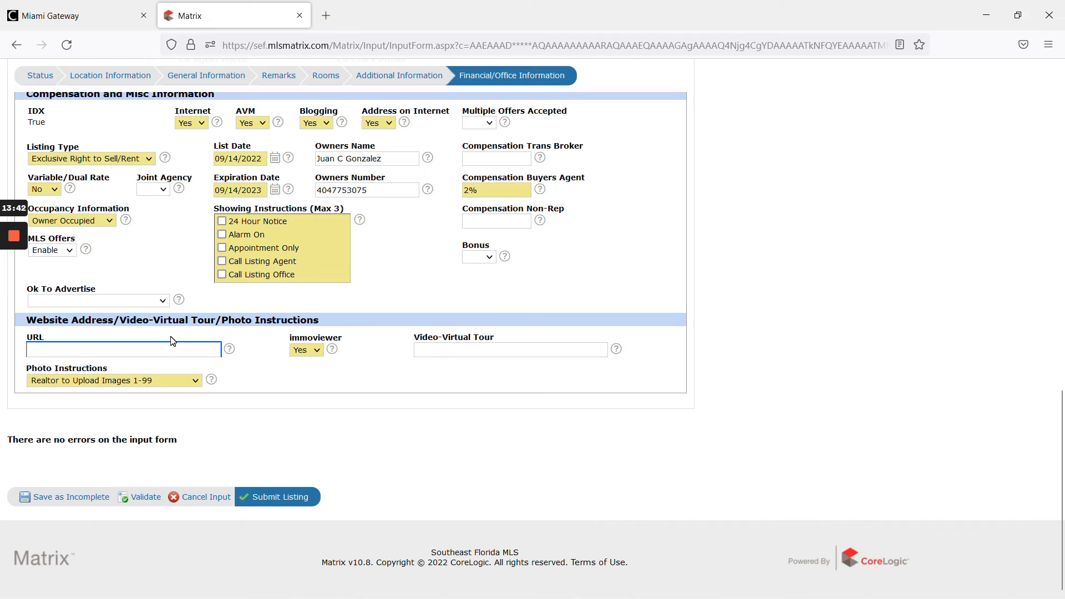
type("www.hausel")
type("t.com")
- Save the listing as incomplete
left_click(355, 393)
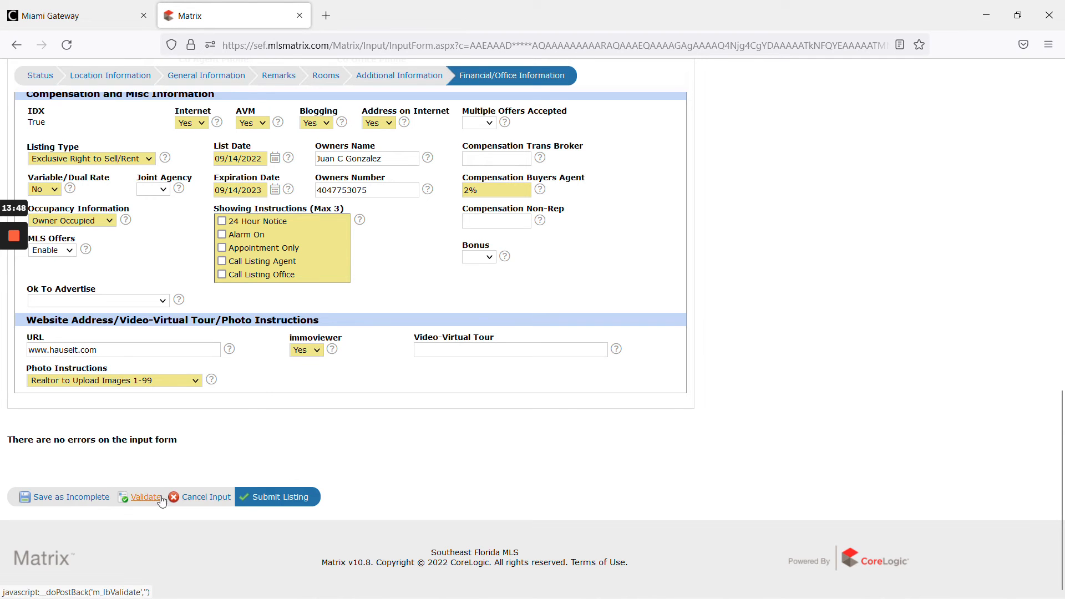
left_click(73, 501)
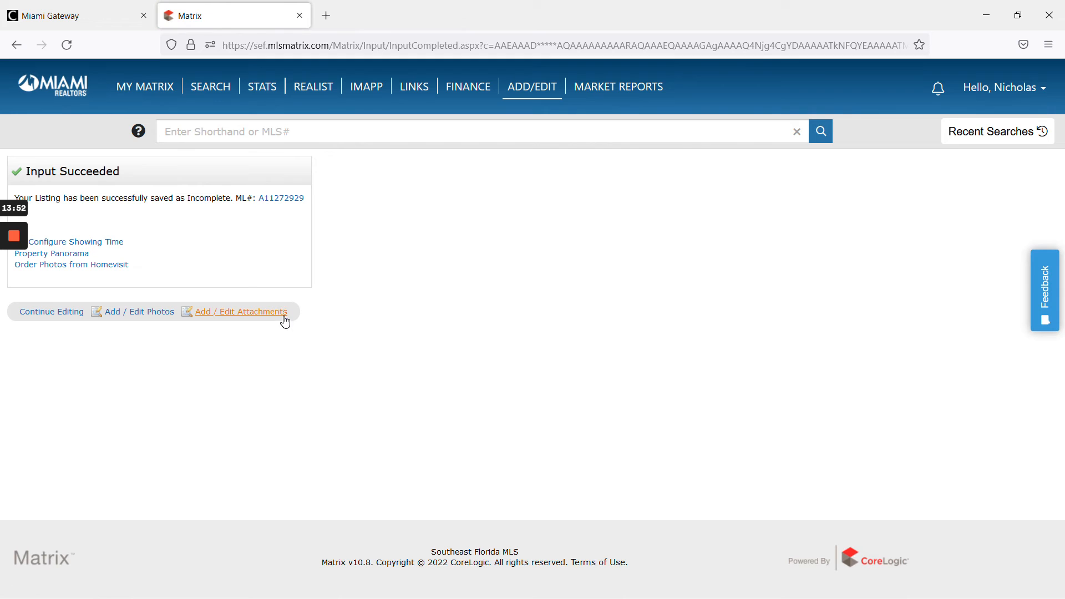
- Upload the property photos to the listing
left_click(144, 315)
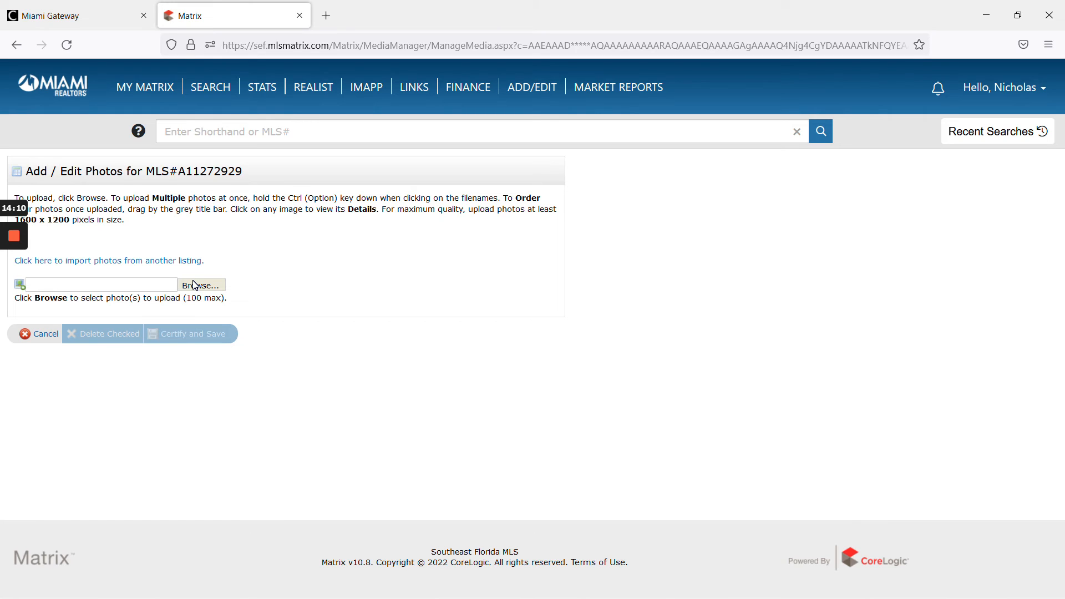
left_click(18, 297)
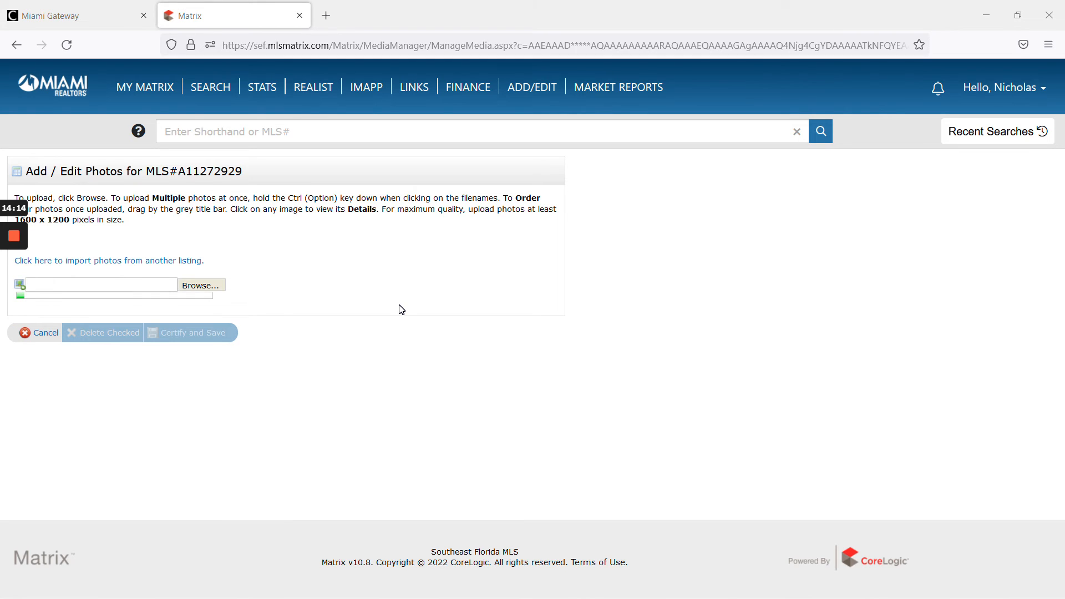
mouse_move(7, 309)
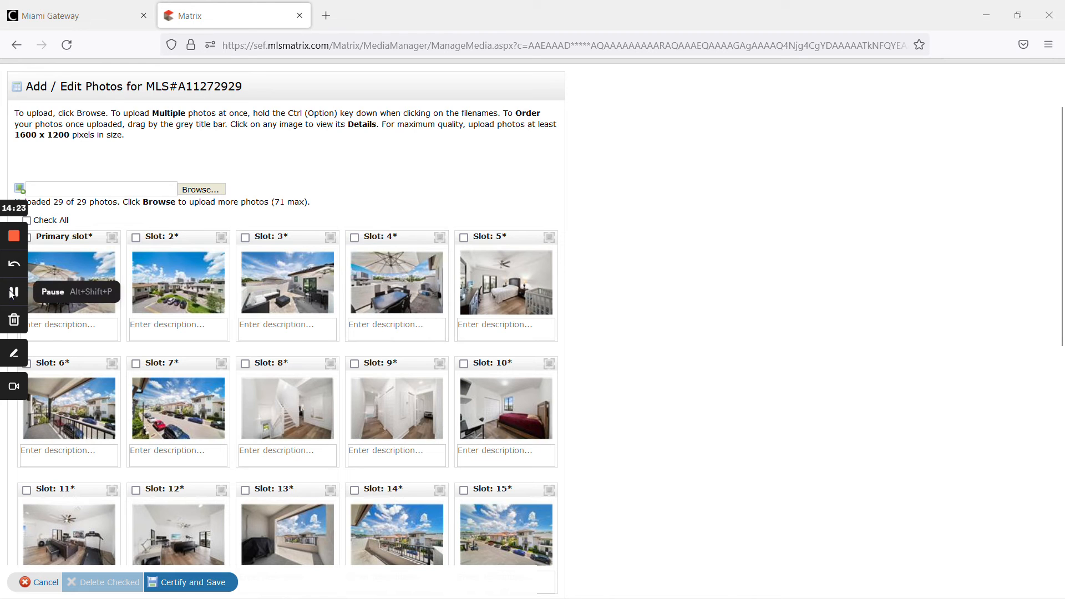
- Review the uploaded photos in their slots and certify and save them
scroll(491, 341, "down", 5)
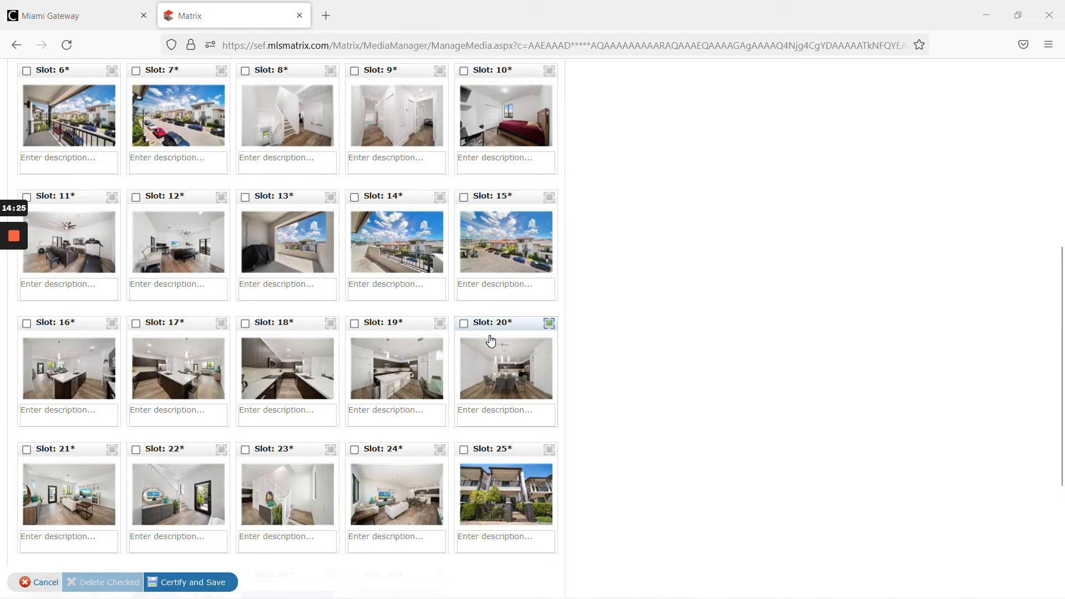
scroll(491, 340, "down", 1)
scroll(490, 341, "down", 1)
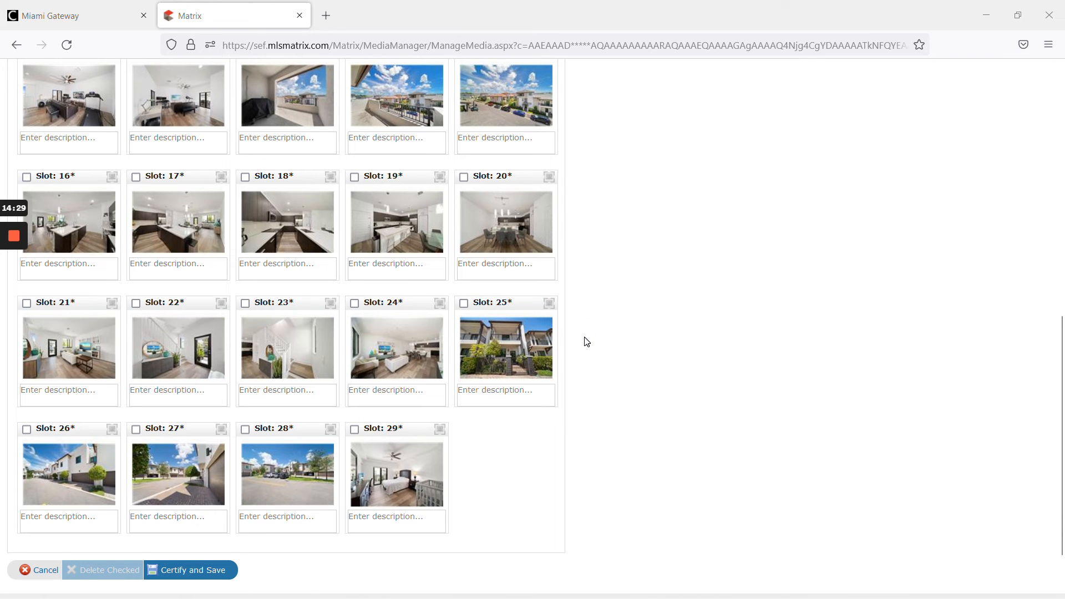
scroll(591, 344, "up", 6)
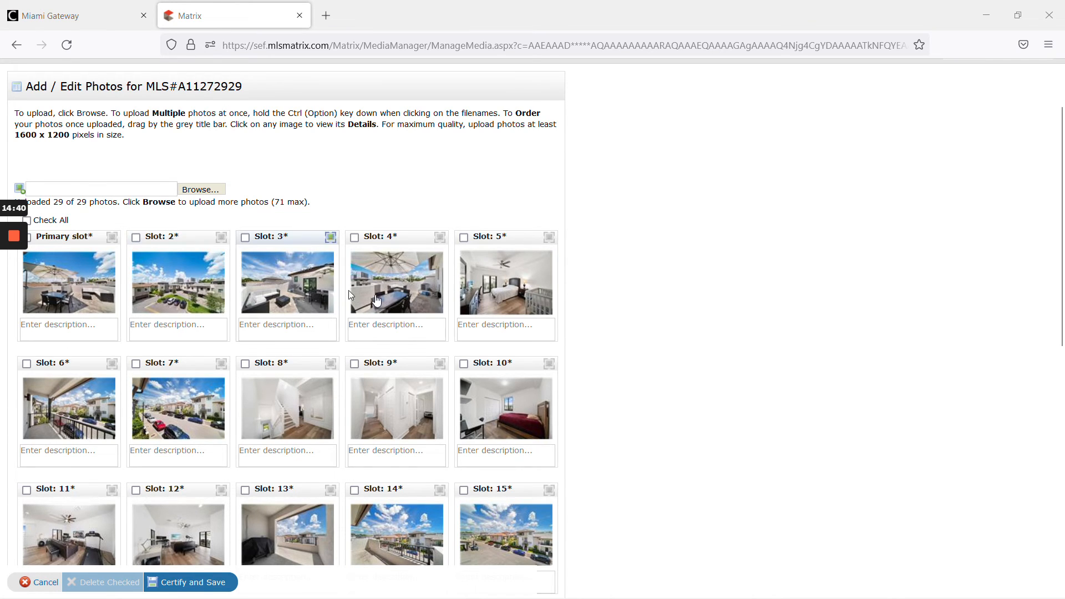
scroll(411, 239, "down", 4)
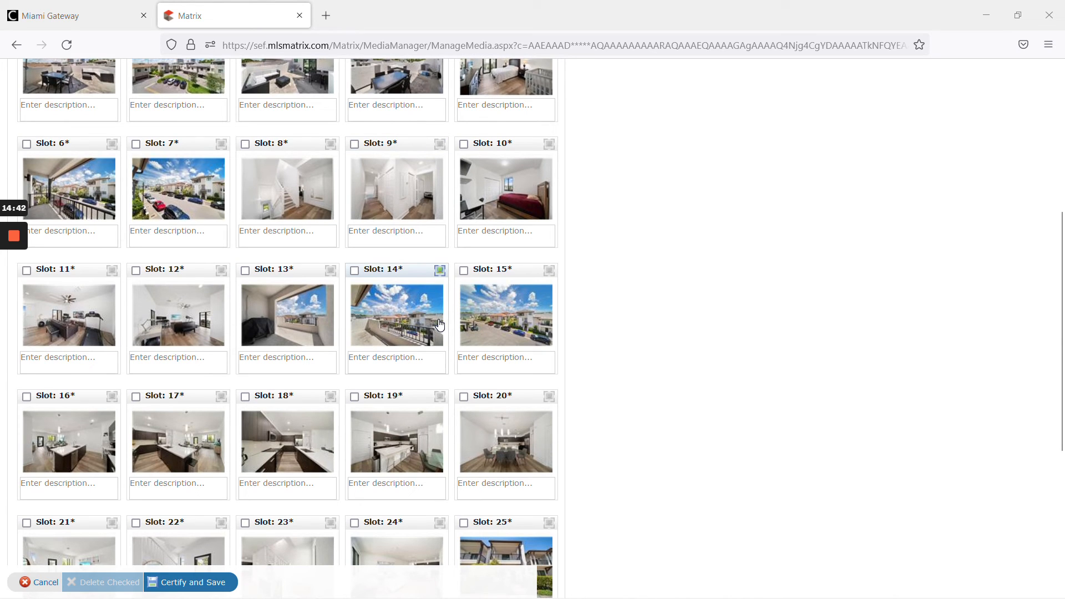
scroll(438, 325, "down", 1)
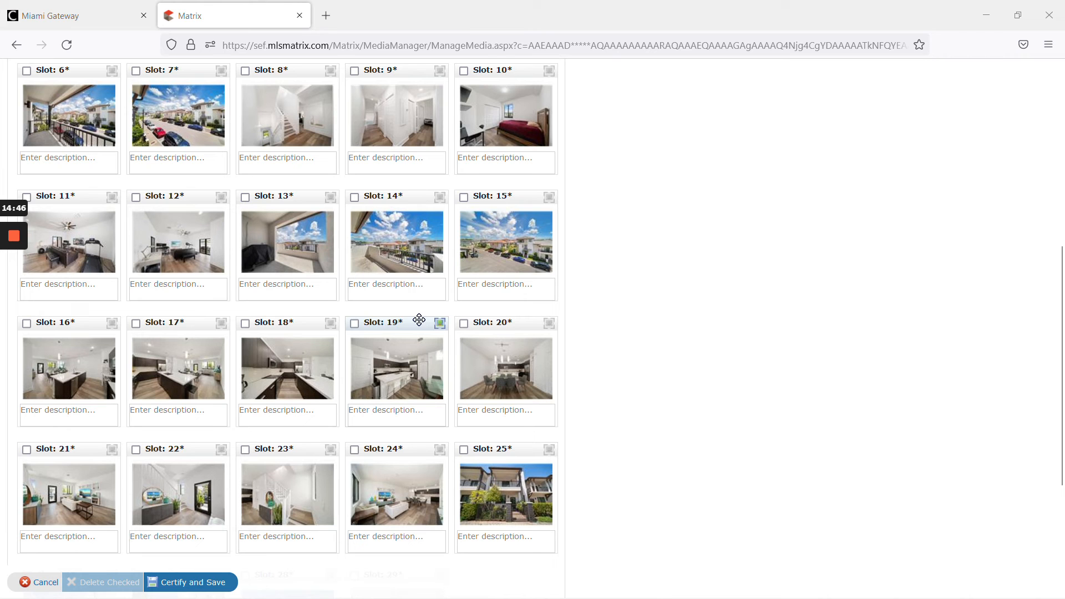
scroll(396, 357, "up", 6)
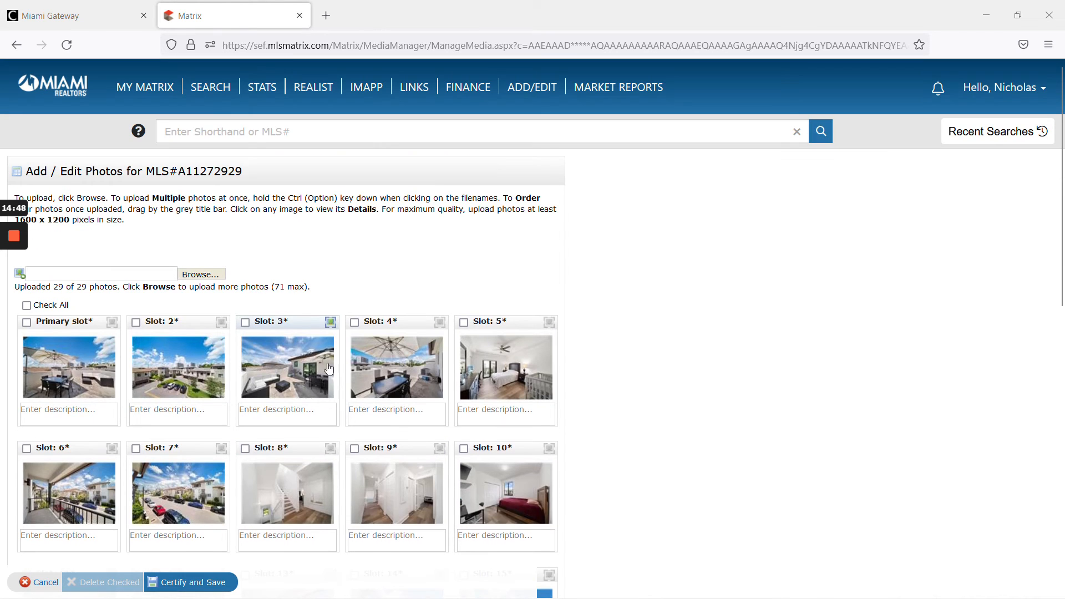
left_click(201, 583)
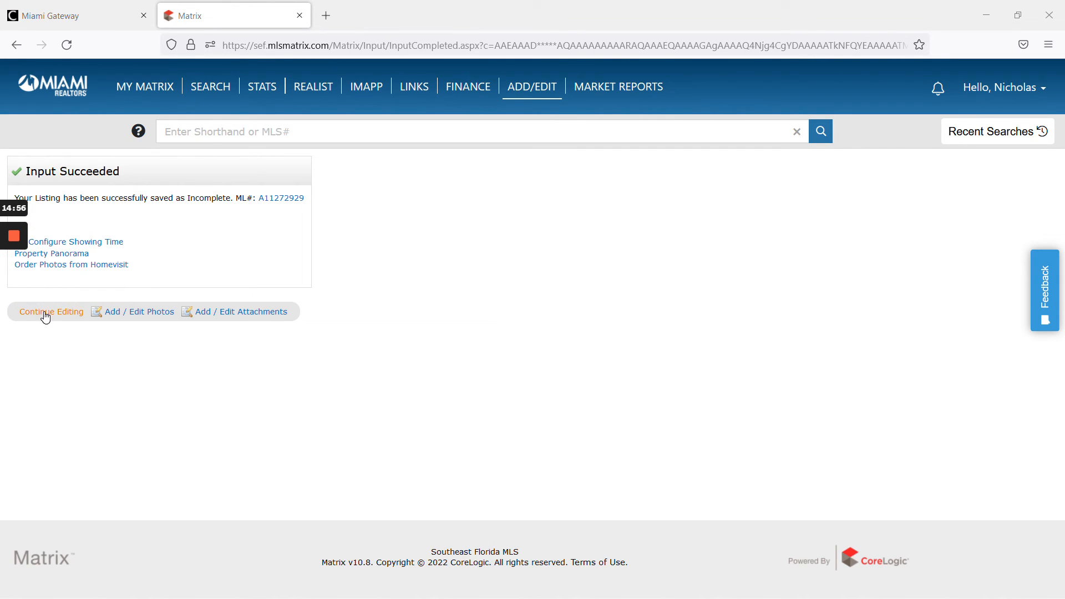
- Reopen the listing for editing and submit it
left_click(45, 315)
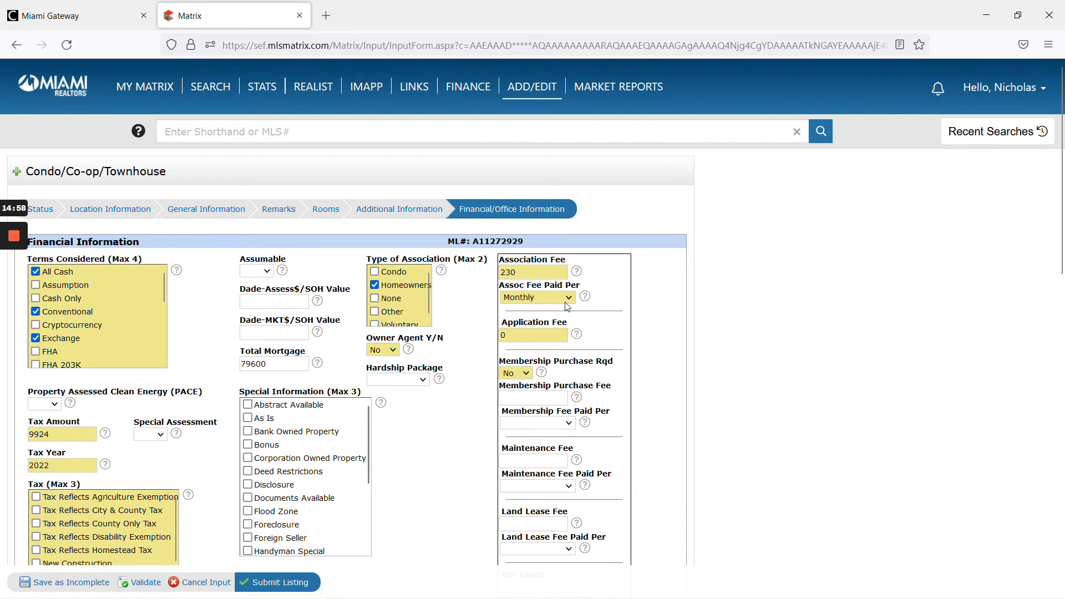
scroll(567, 307, "down", 10)
left_click(278, 497)
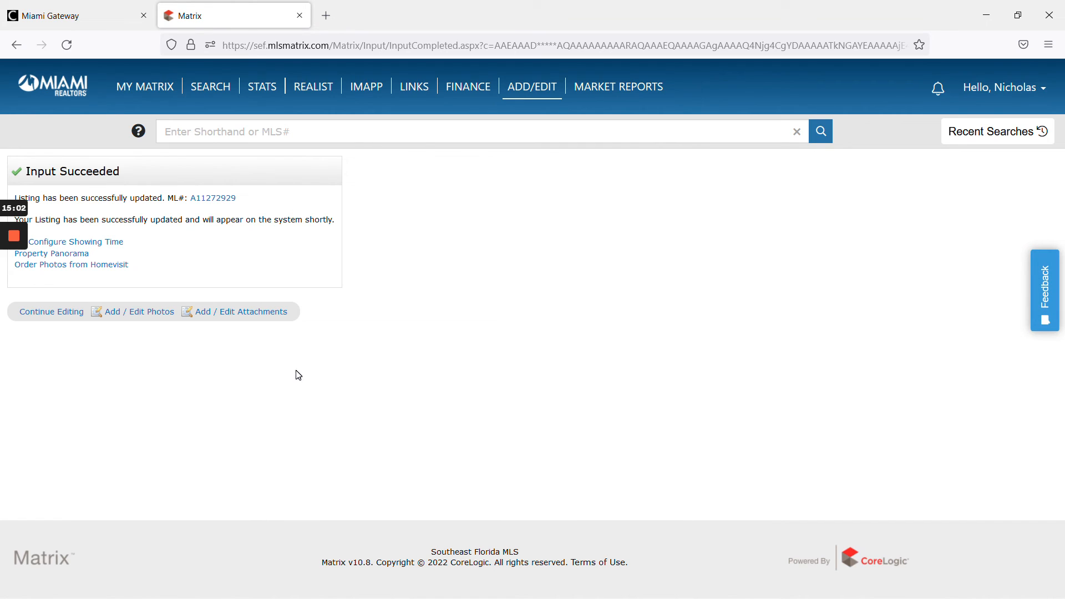
- Open the new listing, start emailing it, and add the client's e-mail address copied from the ticket as recipient
left_click(218, 203)
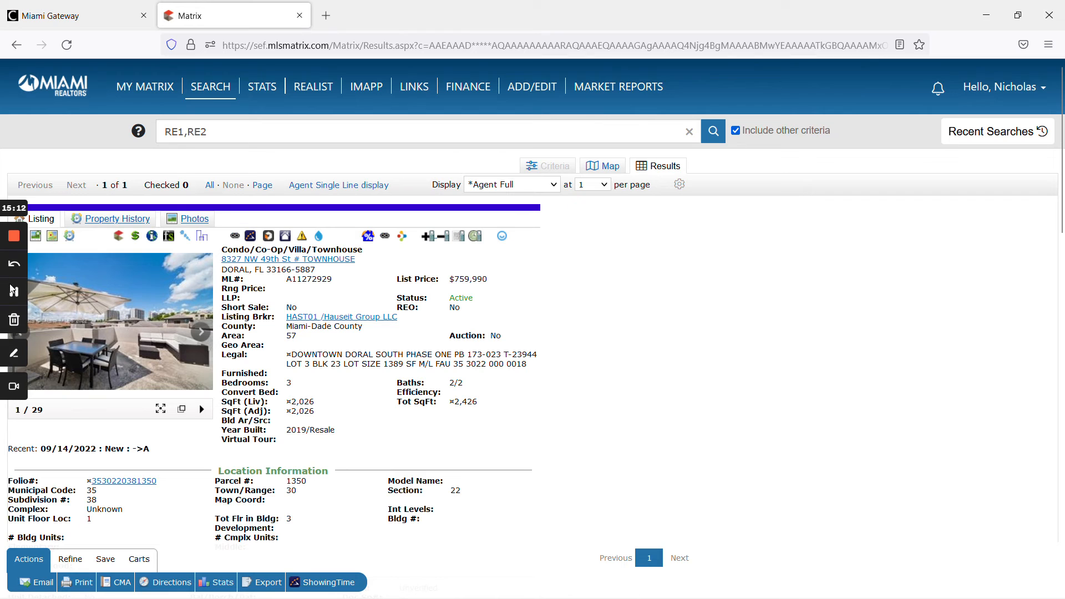
left_click(35, 582)
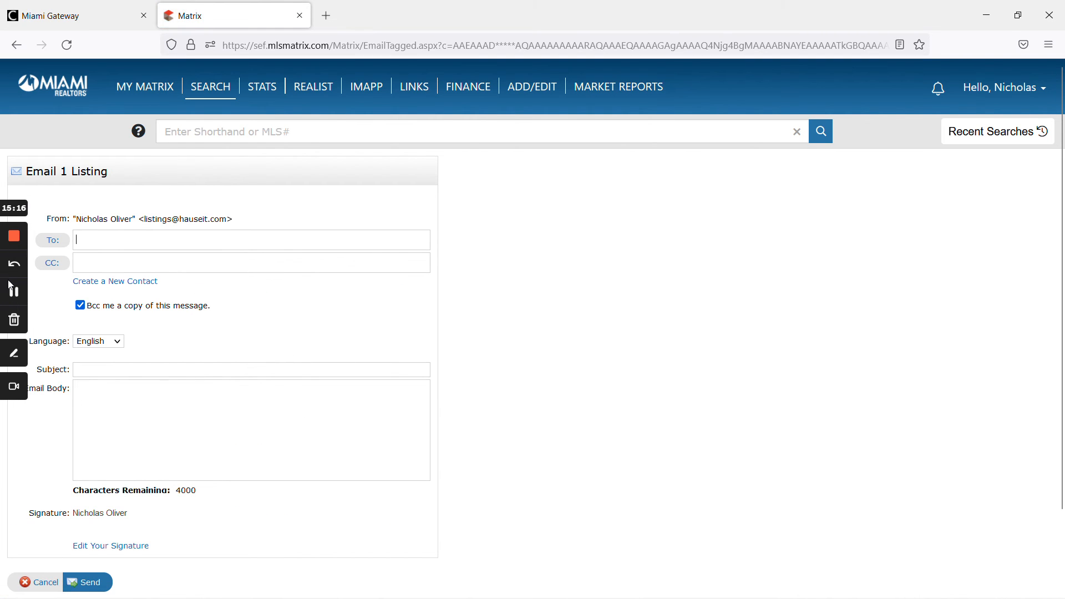
key("alt+Tab")
right_click(167, 395)
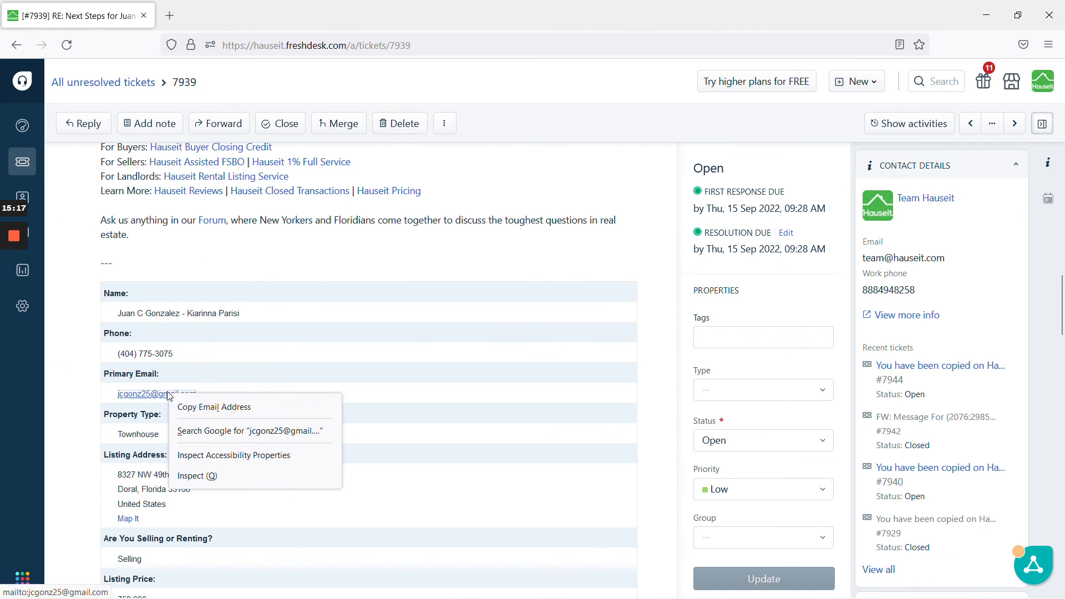
left_click(222, 406)
key("alt+Tab")
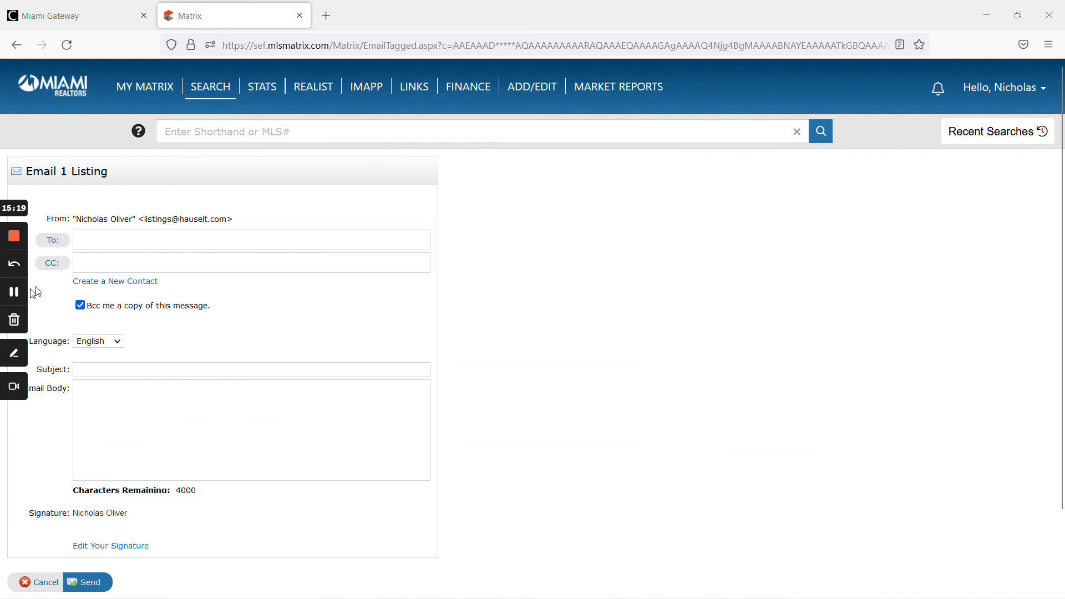
key("ctrl+v")
key("Tab")
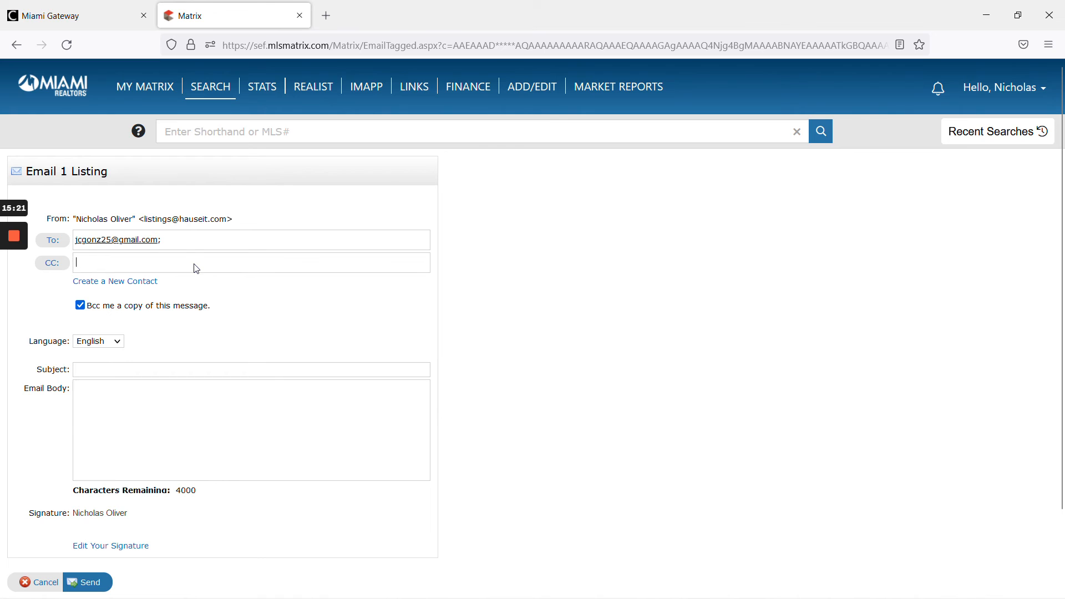
- Set the email subject to "Your listing has been uploaded to the Miami MLS!"
left_click(251, 370)
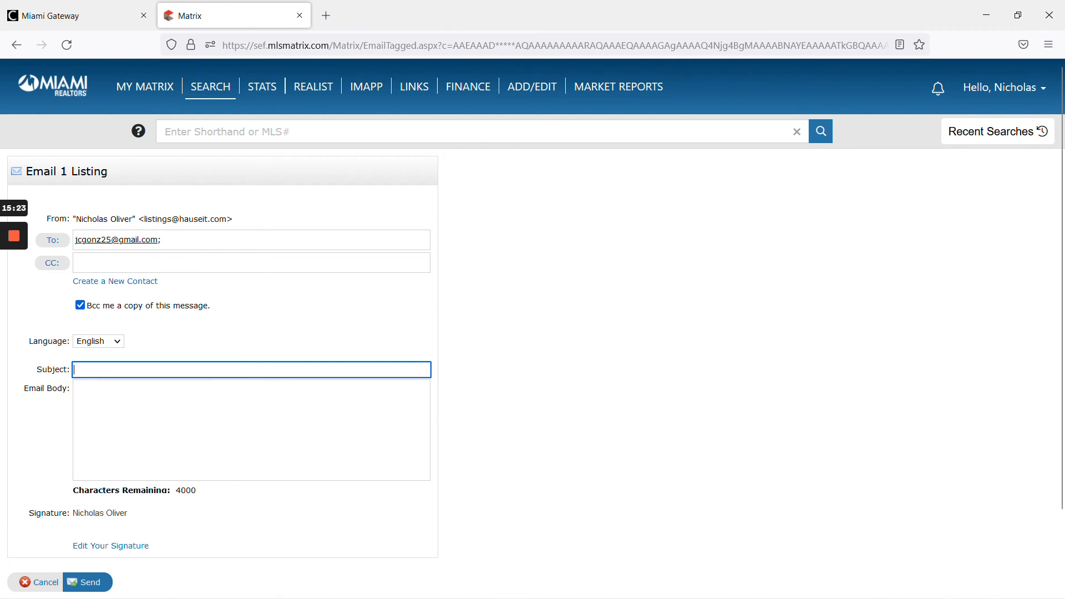
type("Your listing has been uploaded to the Miami MLS!")
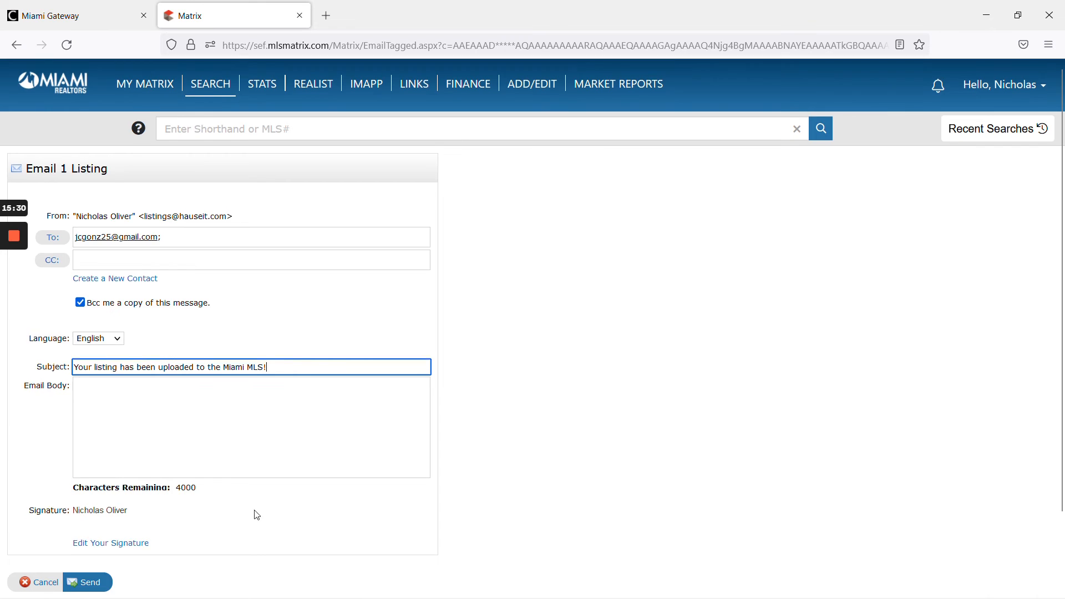
- Send the listing email to the client
scroll(166, 507, "down", 2)
left_click(93, 502)
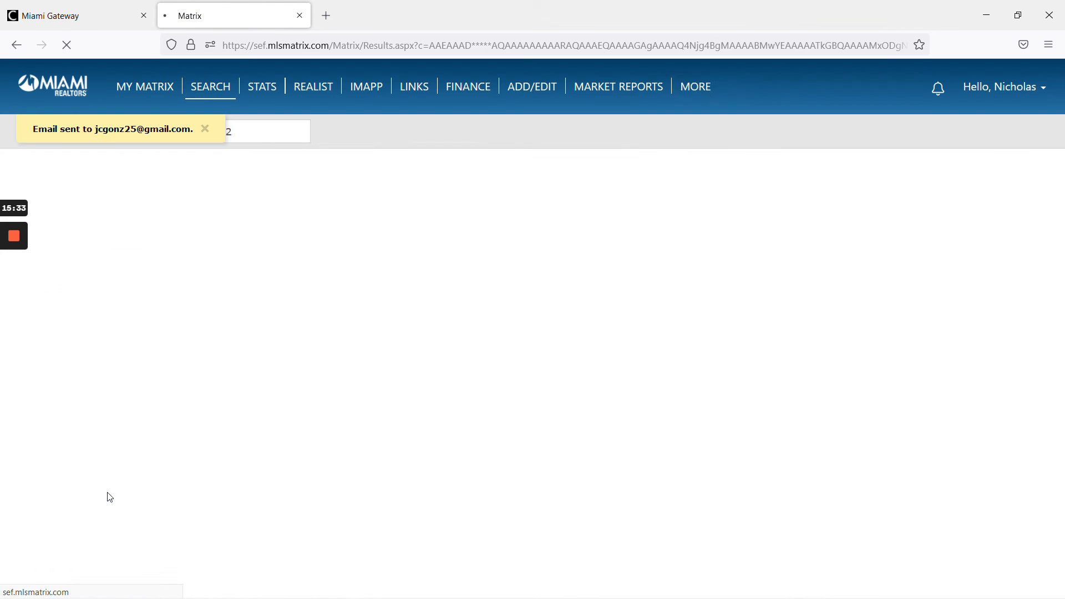
left_click(13, 293)
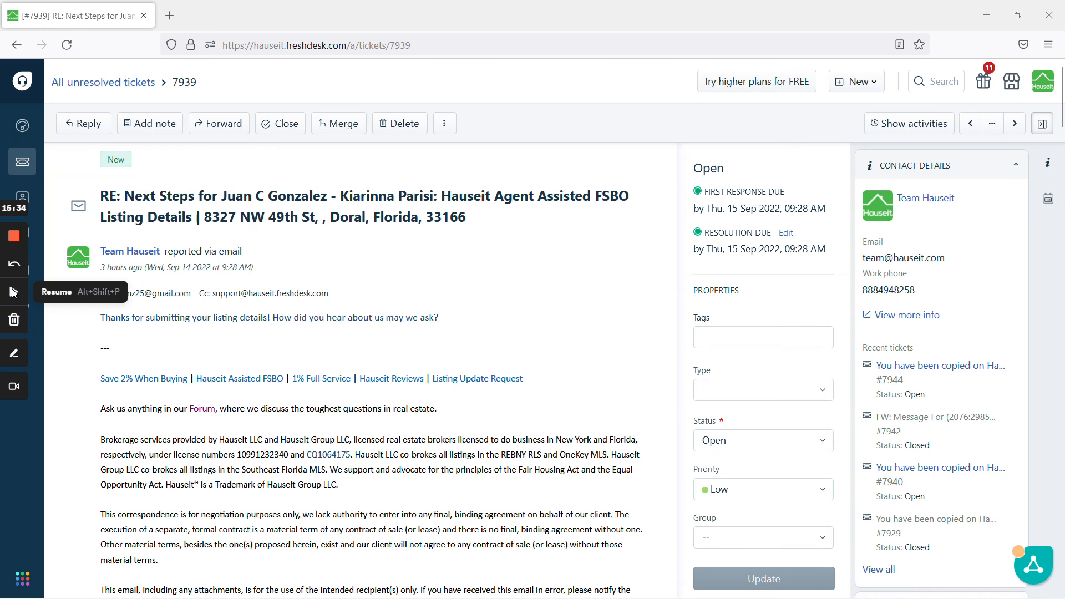
left_click(12, 291)
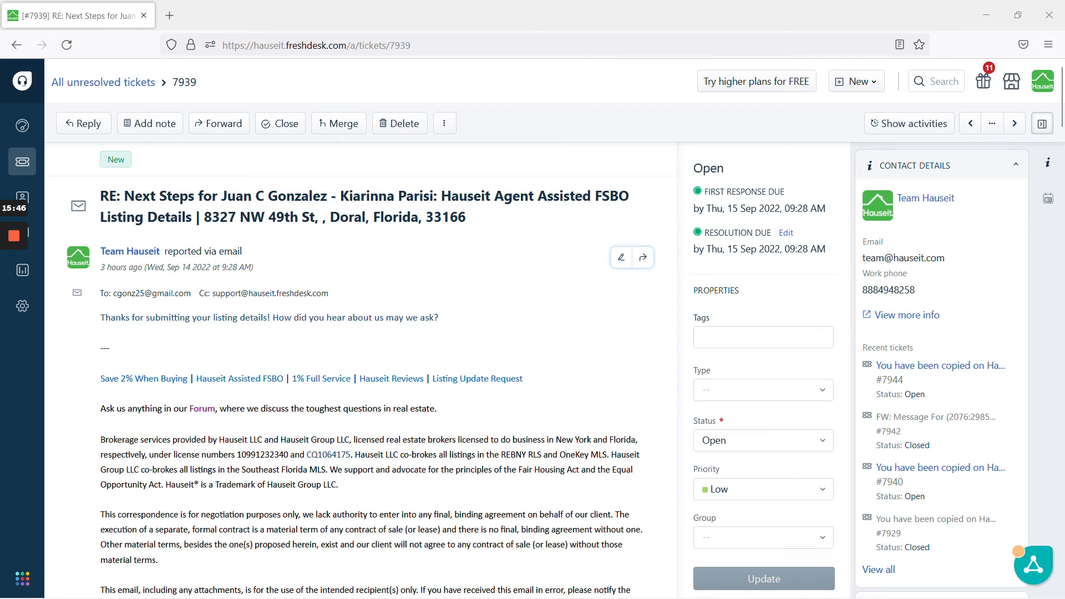
- Copy the client's e-mail address from the ticket's recipient line
left_click_drag(191, 293, 113, 299)
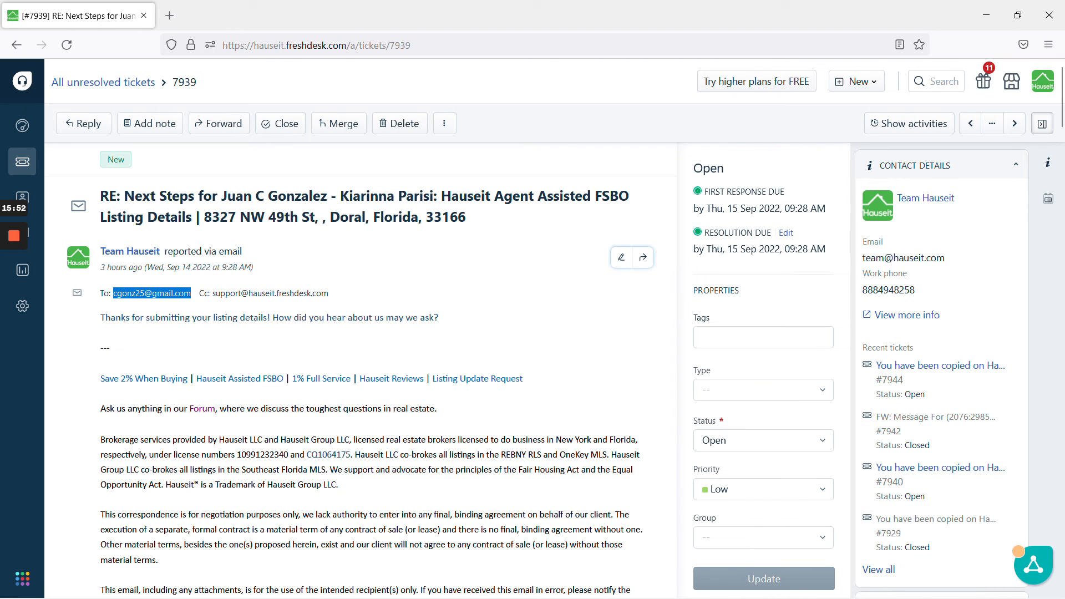
right_click(159, 293)
left_click(178, 305)
- Edit the ticket and replace its contact with a new contact using the copied e-mail and the client's full name
left_click(443, 264)
left_click(453, 126)
left_click(480, 172)
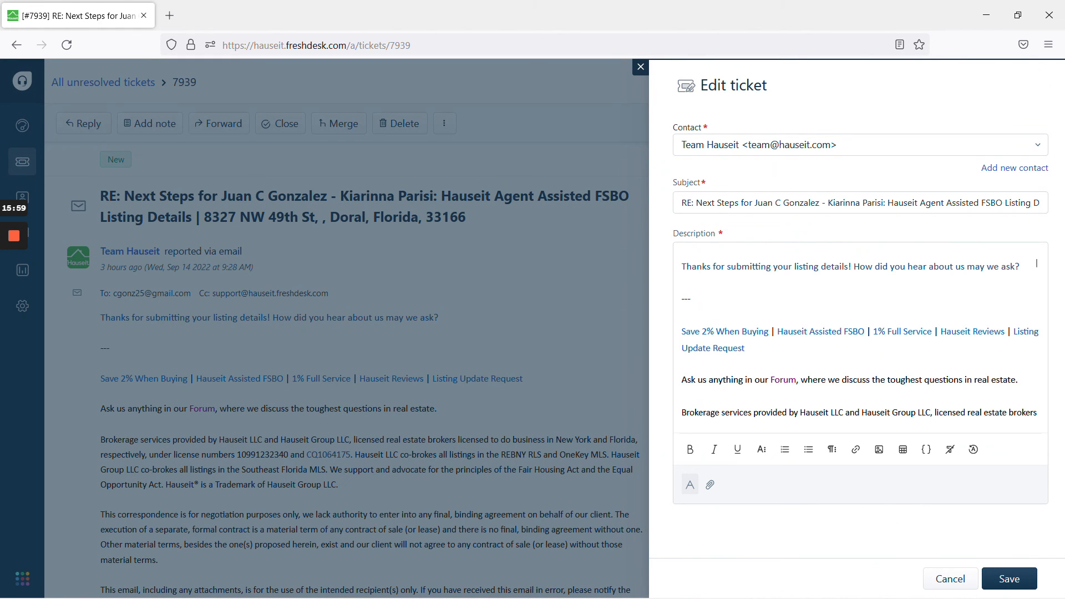
left_click(759, 146)
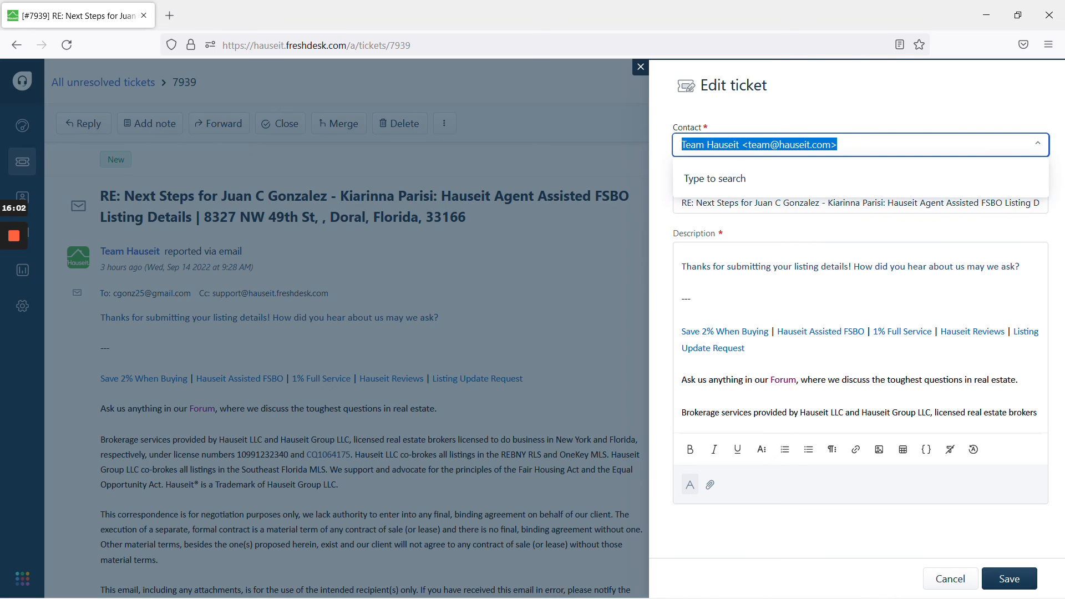
key("ctrl+v")
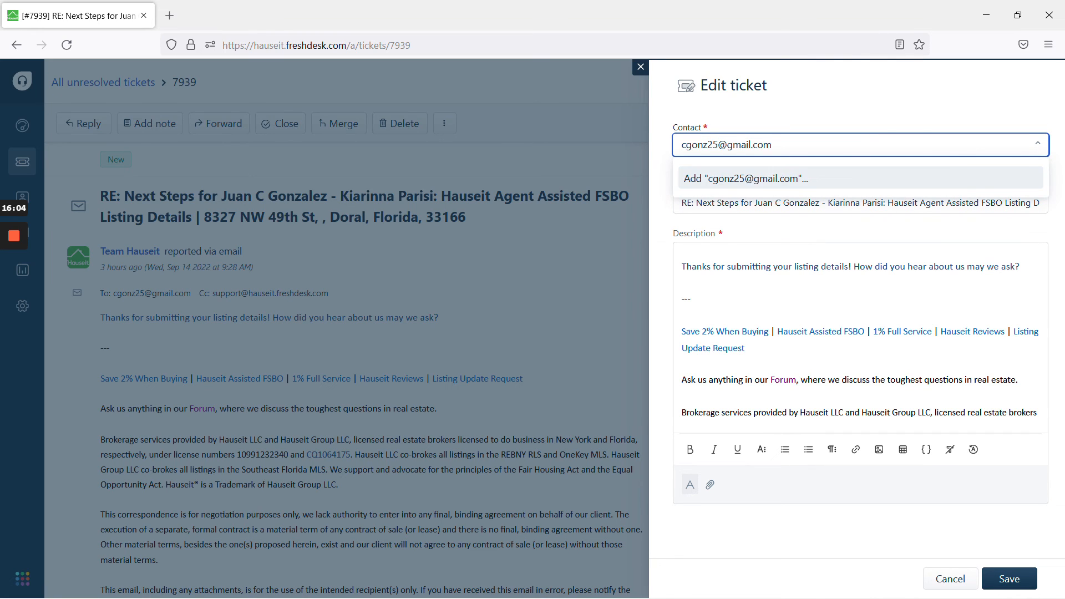
left_click(752, 180)
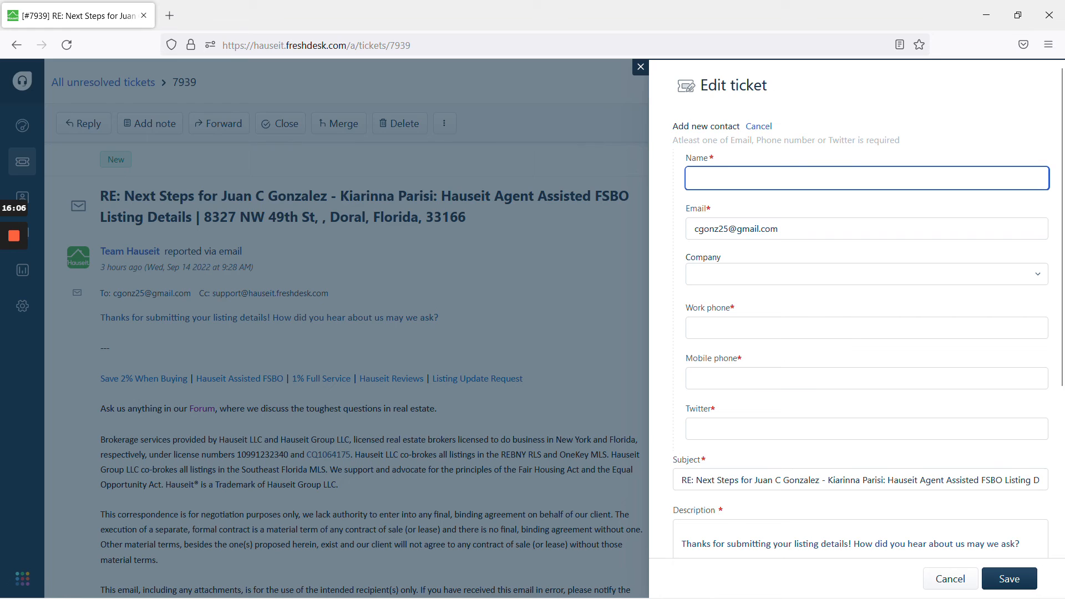
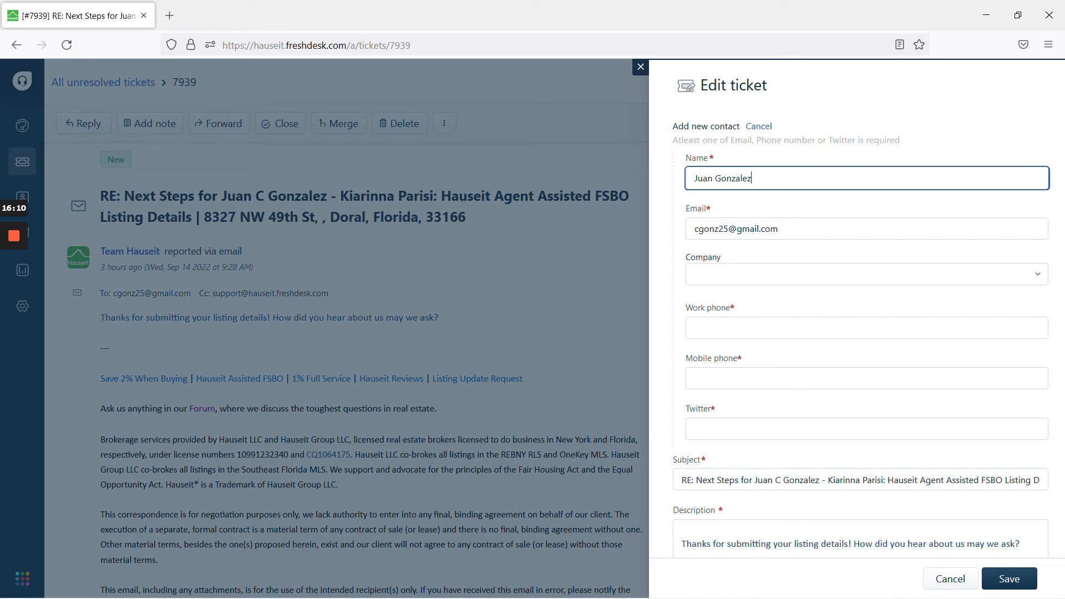
left_click(1003, 582)
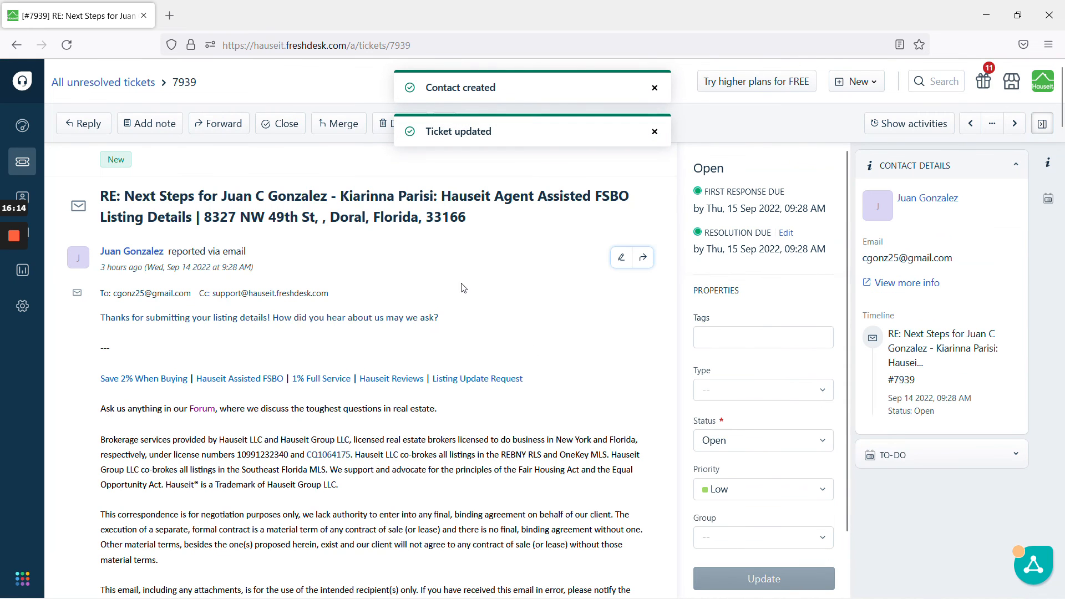
- Start a reply to the ticket and remove both CC addresses
left_click(87, 125)
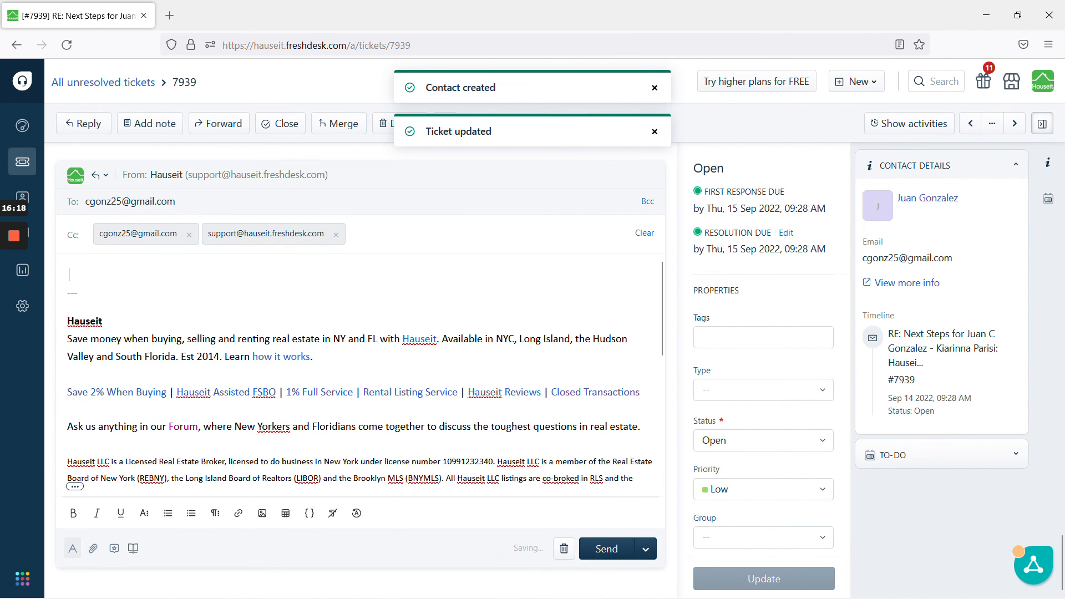
left_click(336, 235)
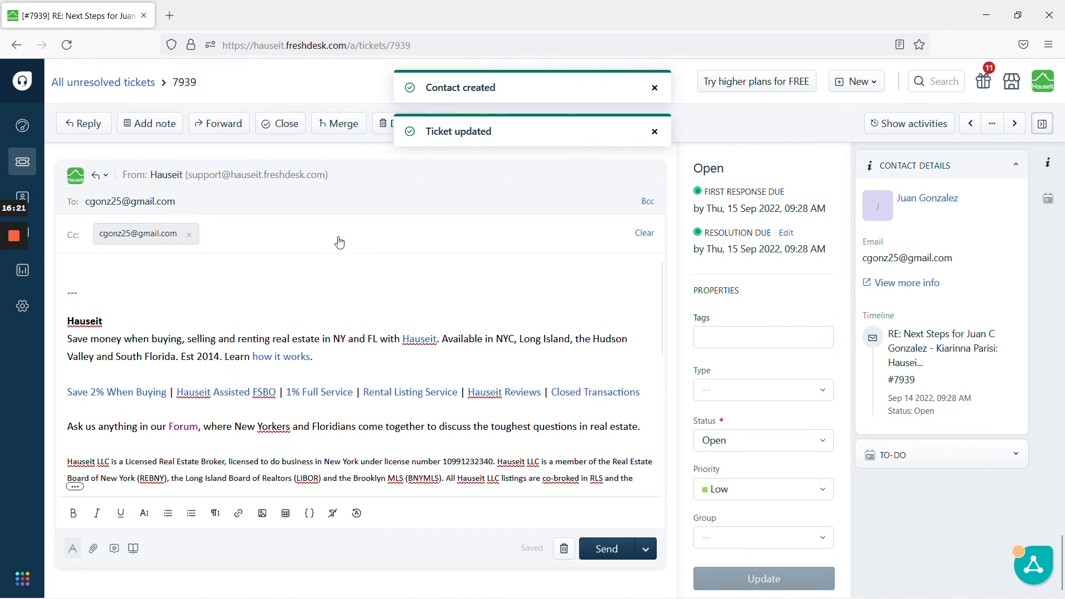
left_click(189, 235)
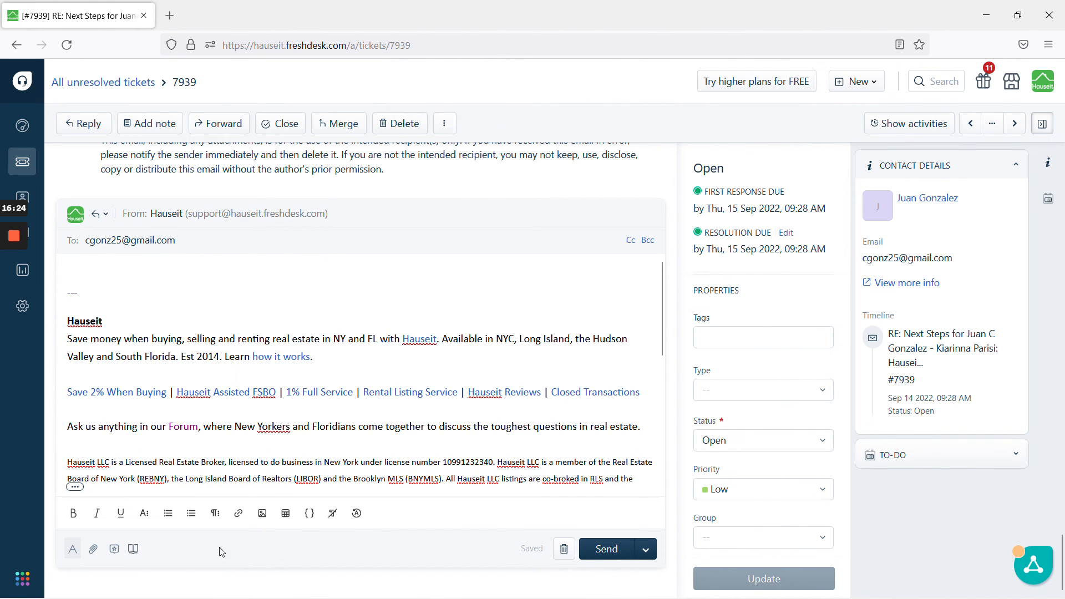
- Insert the "New Listing: Upload Notification" canned response into the reply
left_click(113, 551)
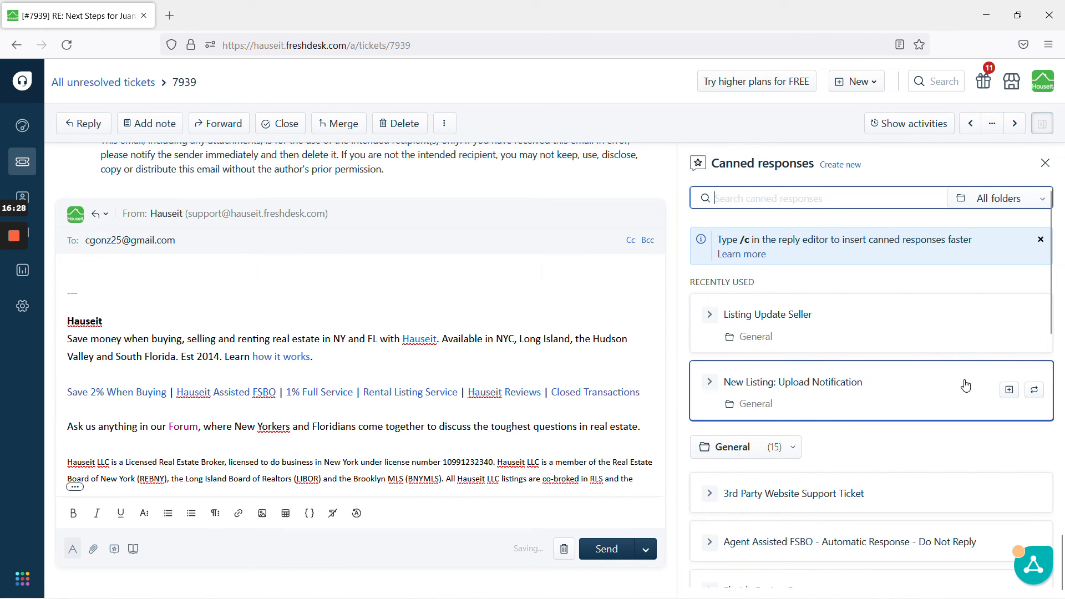
left_click(1009, 390)
left_click(68, 363)
scroll(360, 375, "up", 20)
scroll(361, 375, "up", 10)
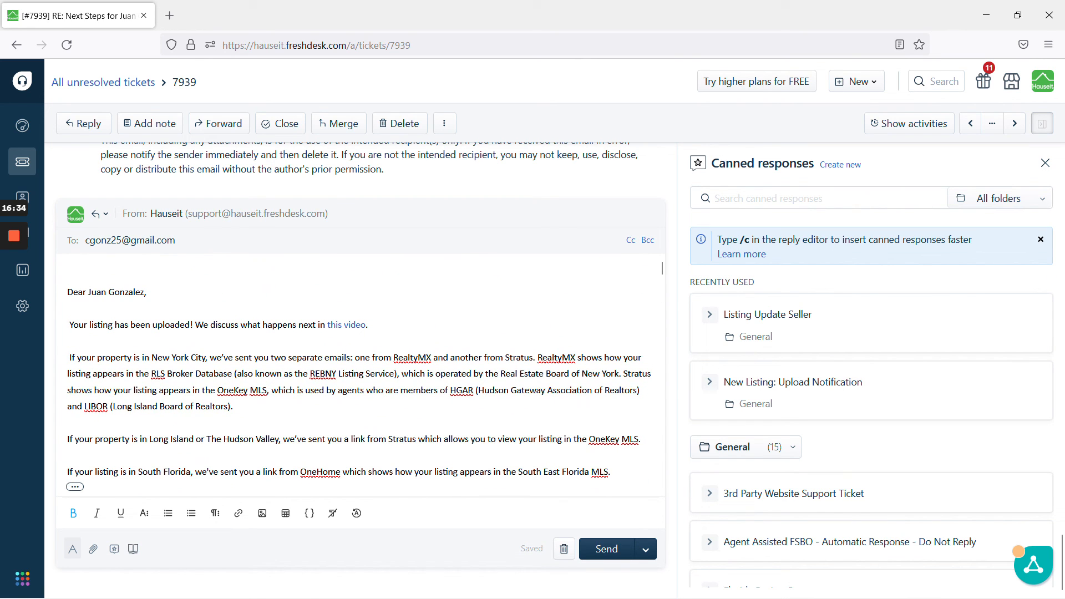
- Send the reply and set the ticket as Resolved
left_click(649, 555)
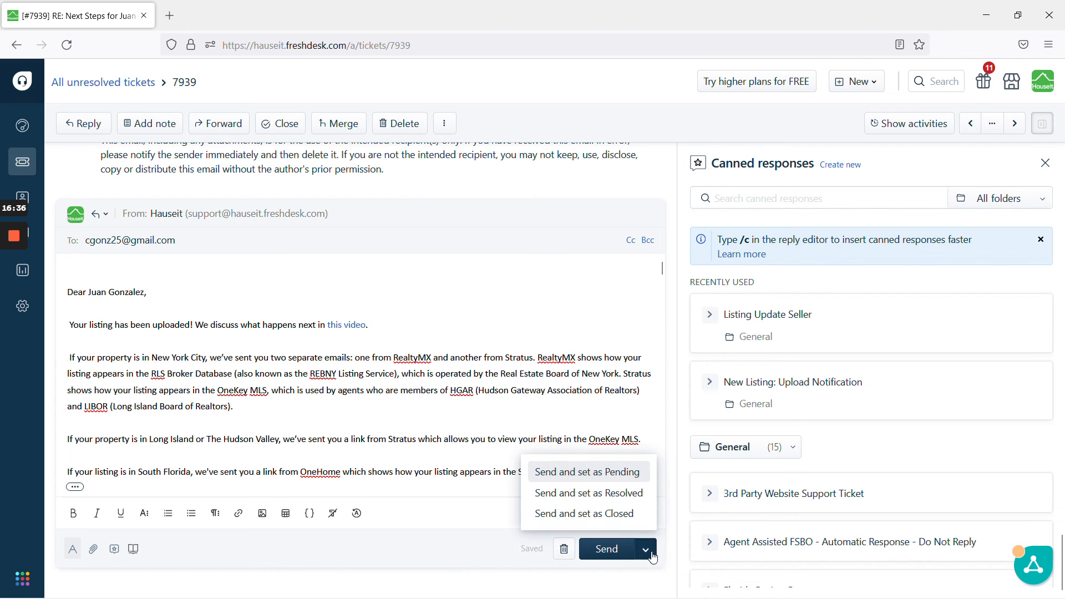
left_click(637, 495)
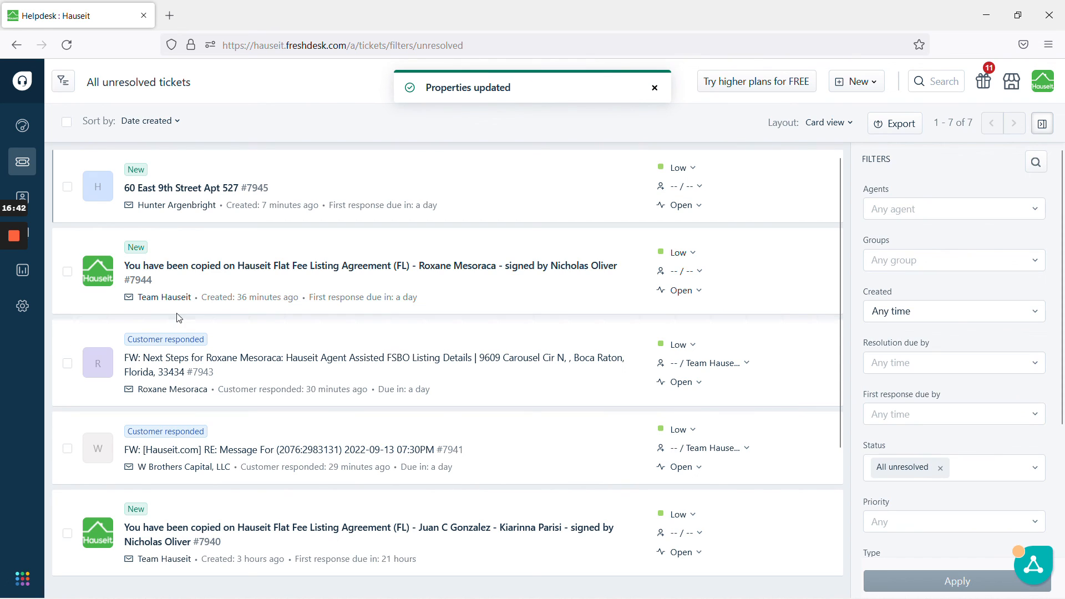
mouse_move(361, 452)
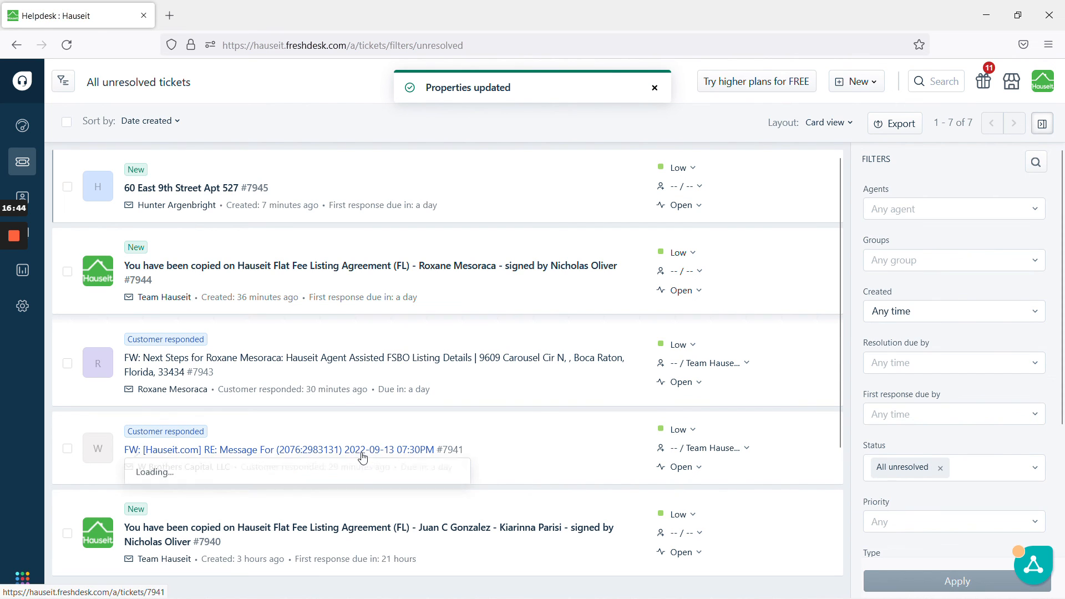
left_click(522, 530)
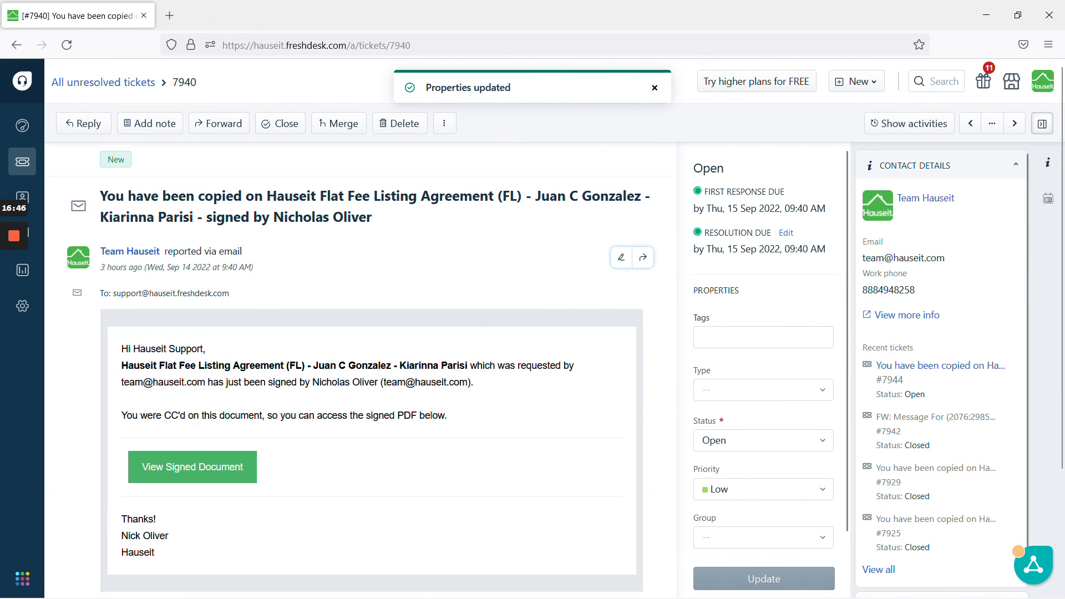
left_click(279, 124)
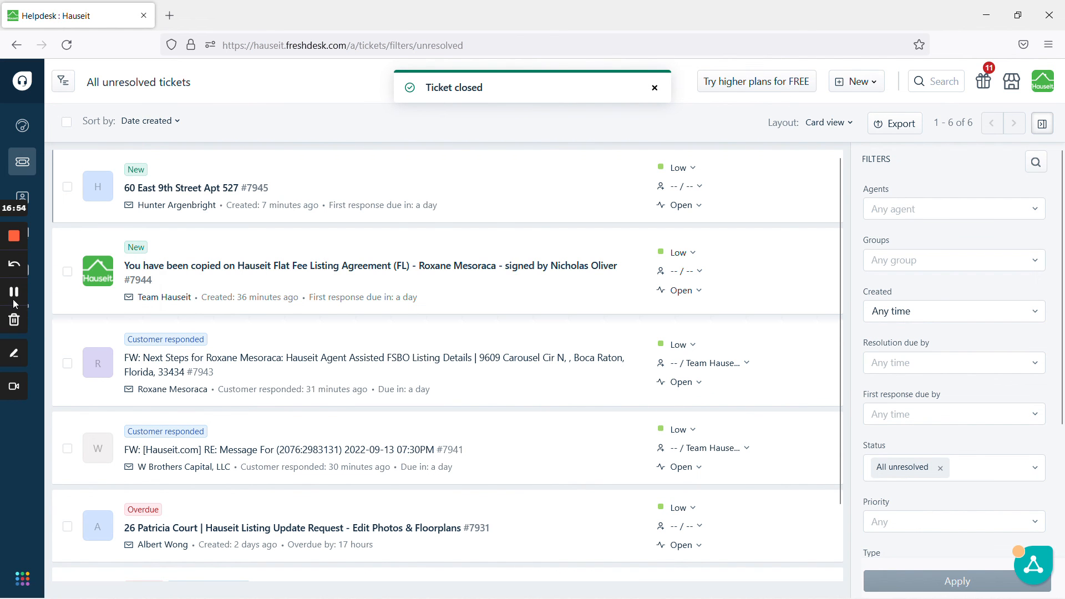
left_click(14, 292)
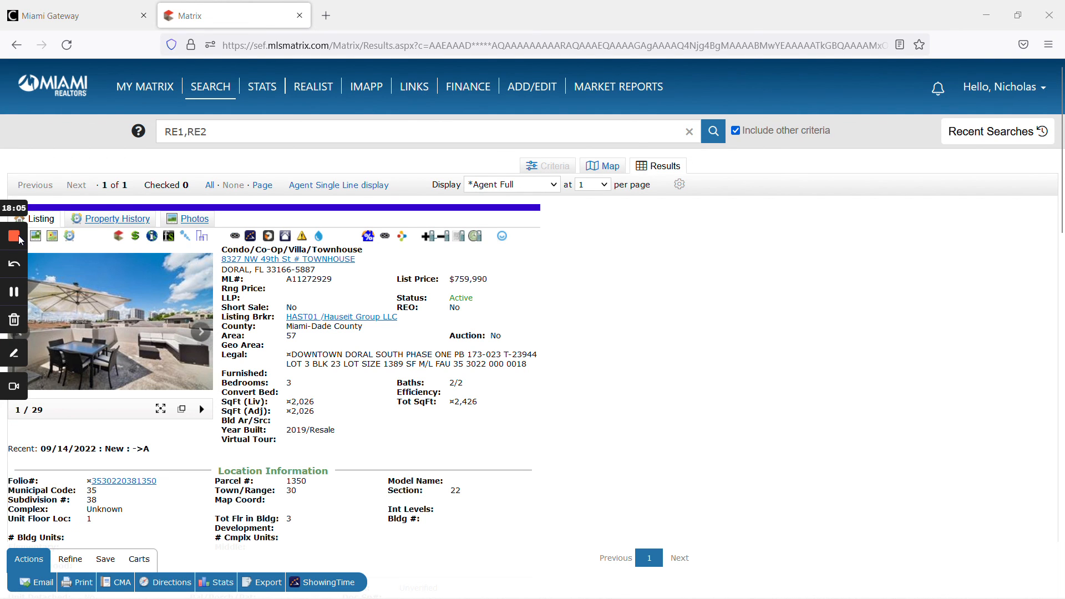
left_click(18, 235)
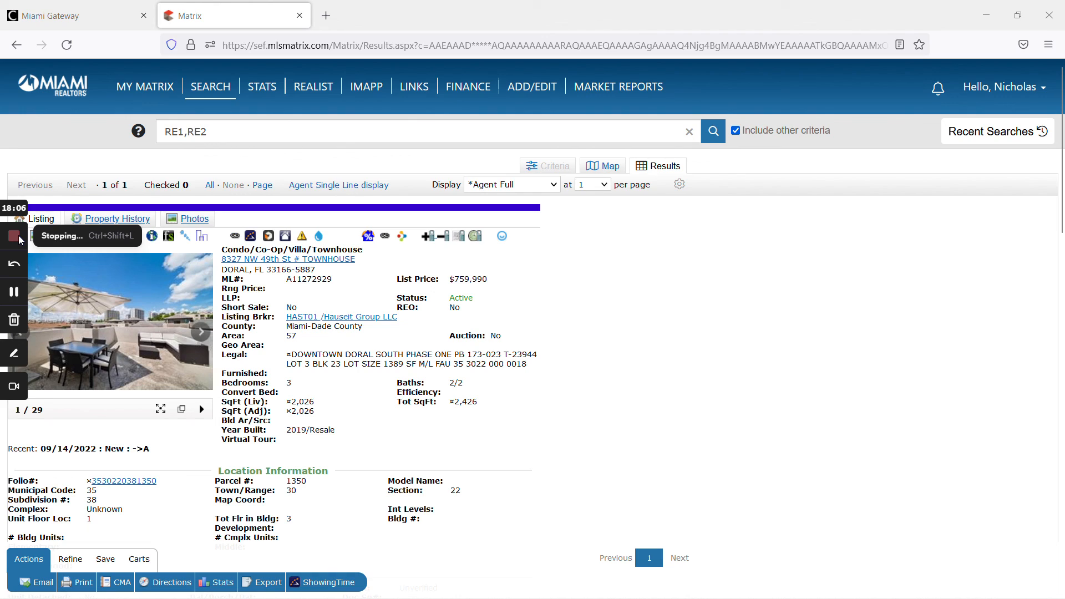